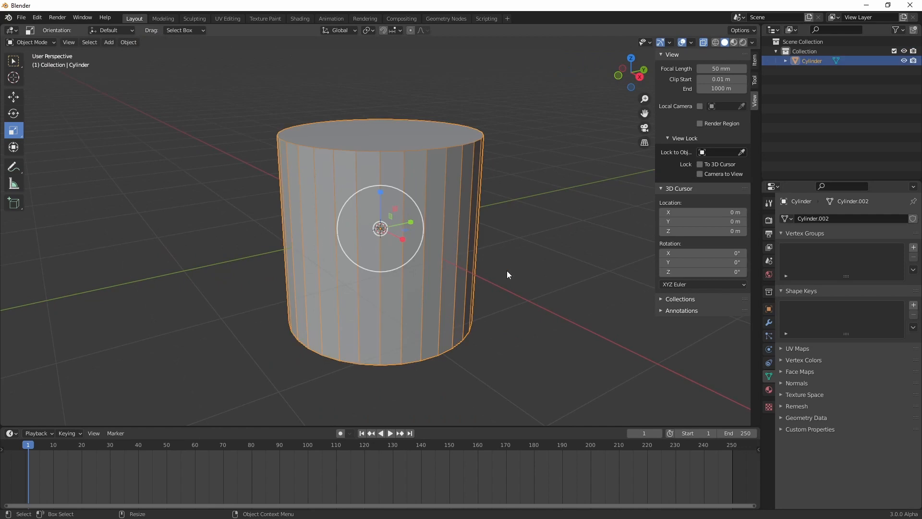
Scale the whole cylinder mesh down uniformly in Edit Mode to about 0.07 m in each dimension
key(Tab)
key(shift+space)
key(s)
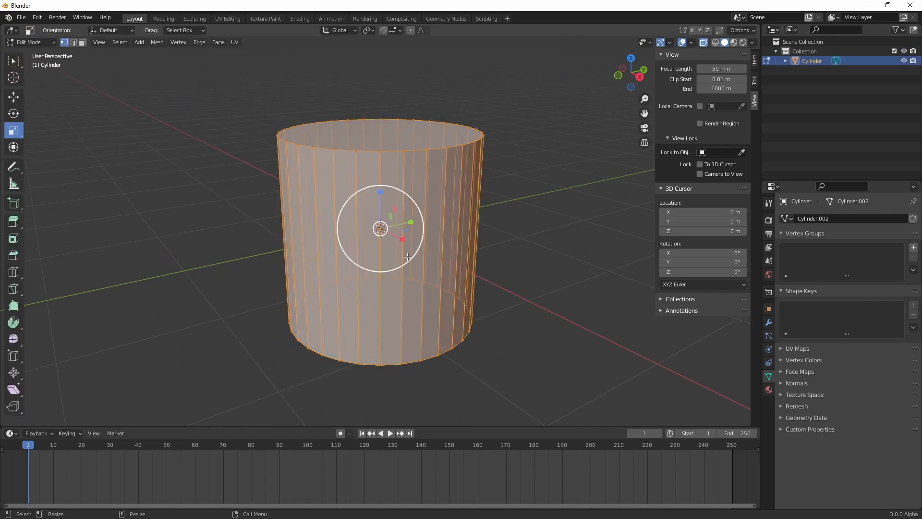
drag(410, 212, 382, 233)
scroll(403, 217, up, 10)
Deselect the mesh, return to Object Mode and check the cylinder's dimensions
click(755, 60)
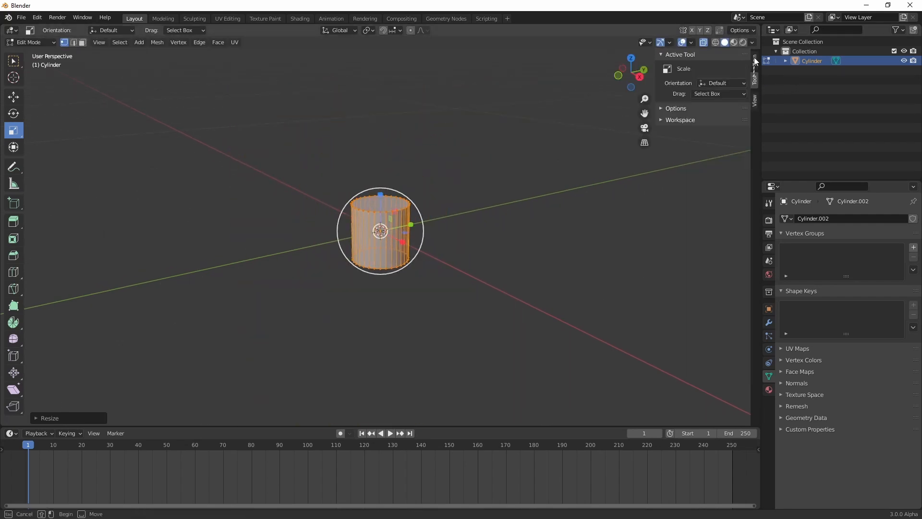
key(alt+a)
click(754, 101)
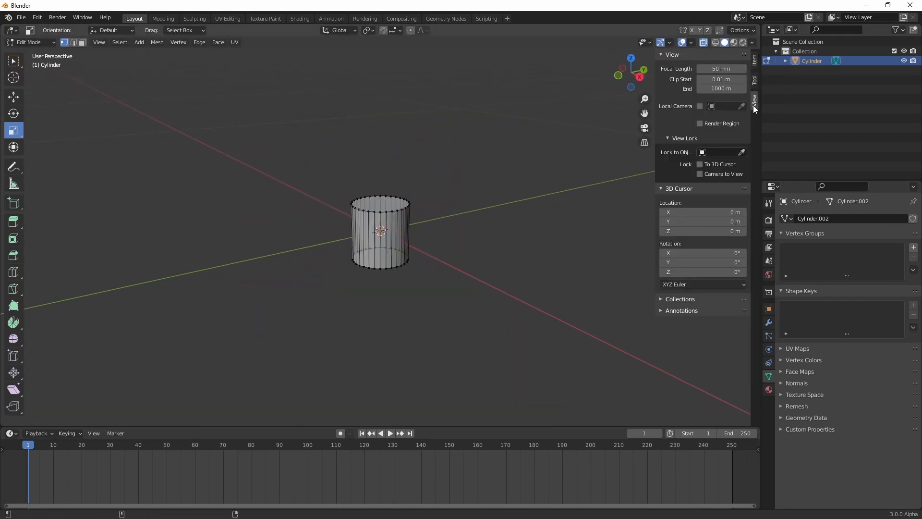
key(Tab)
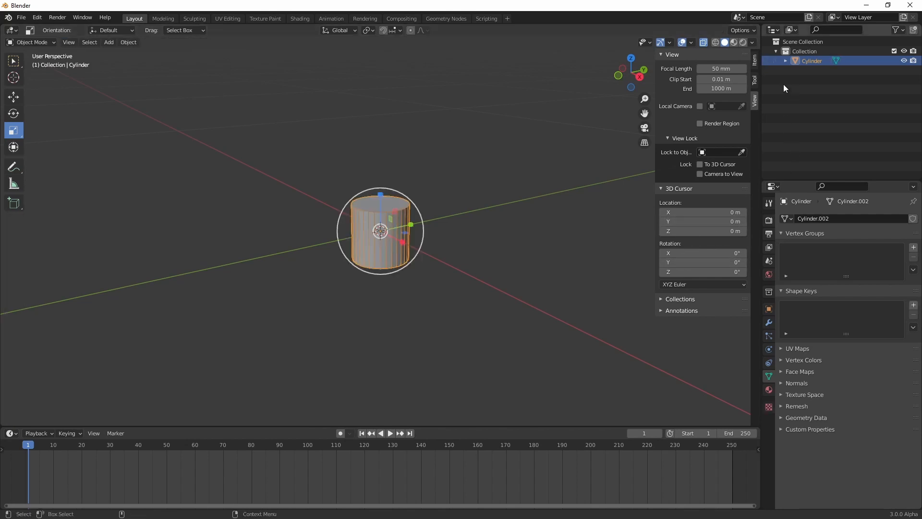
click(755, 60)
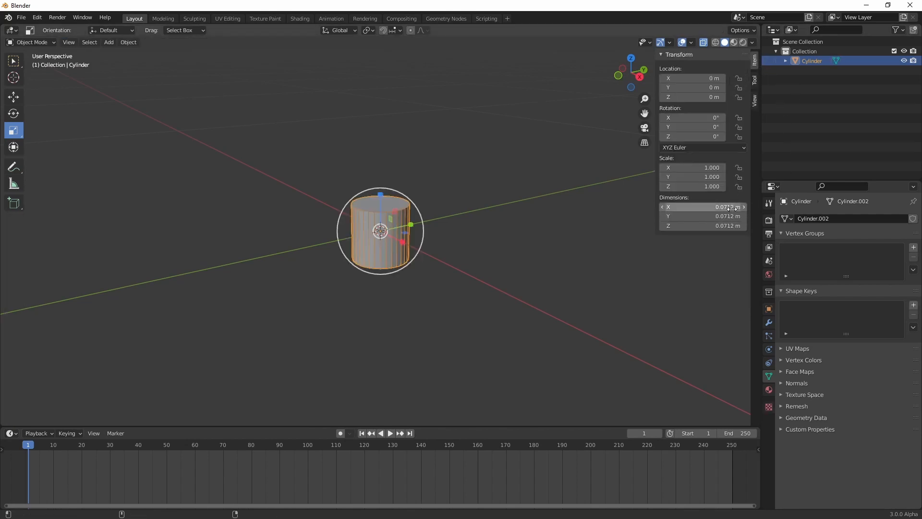
drag(732, 207, 714, 207)
key(ctrl+z)
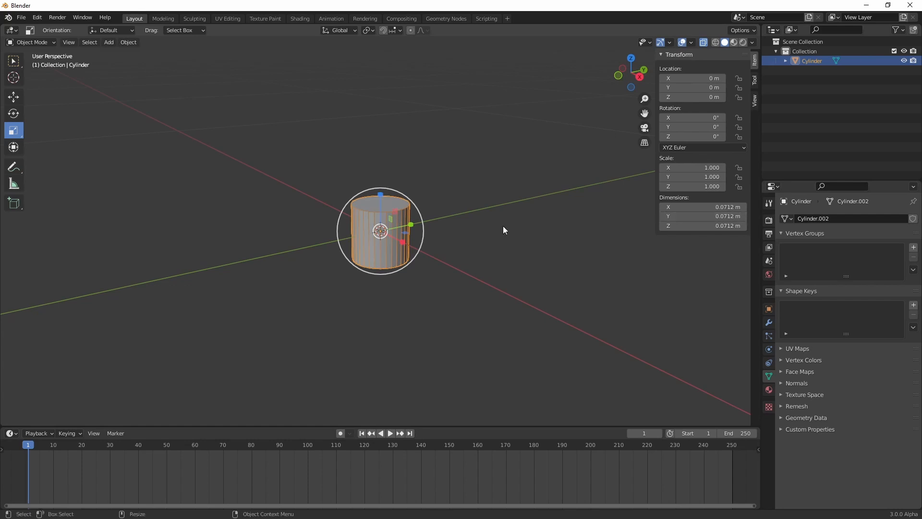
middle_drag(454, 230, 427, 217)
scroll(413, 221, up, 3)
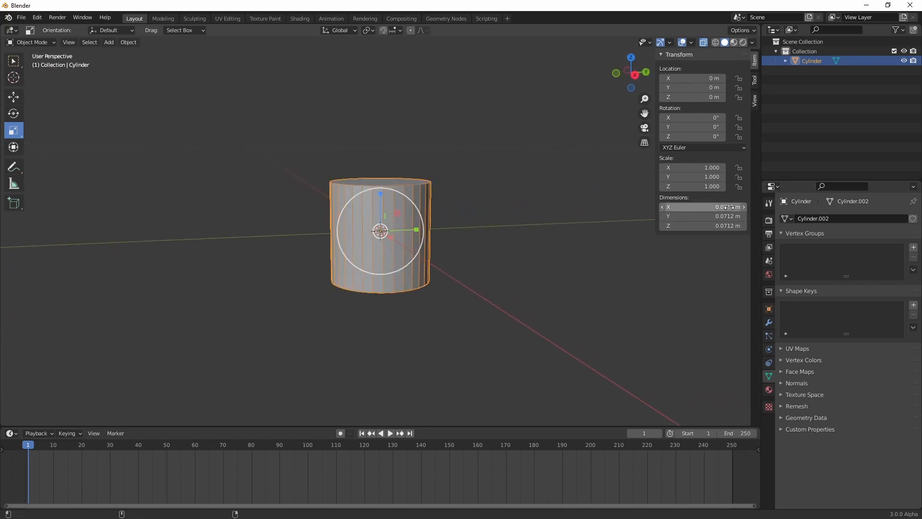
Scale the whole cylinder mesh in X and Y only, to a little over half its width
key(Tab)
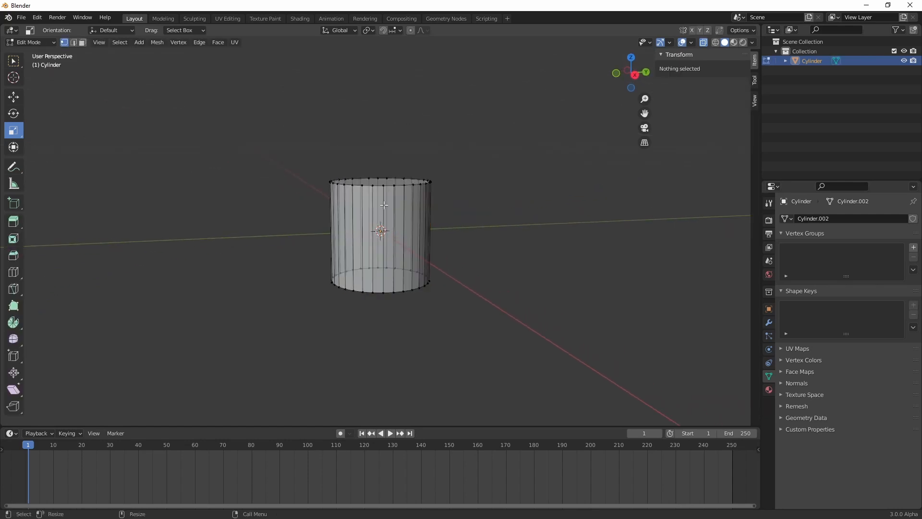
middle_drag(390, 211, 357, 200)
key(a)
middle_drag(511, 341, 432, 288)
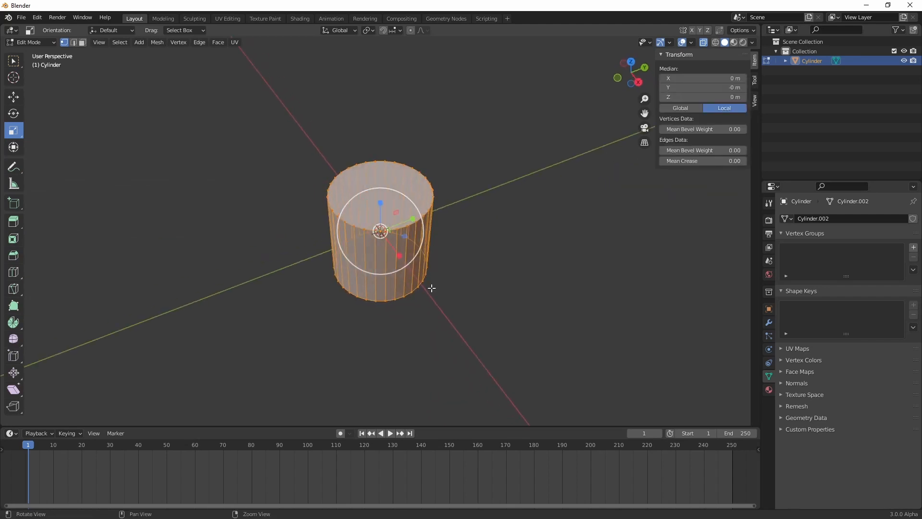
drag(407, 237, 391, 233)
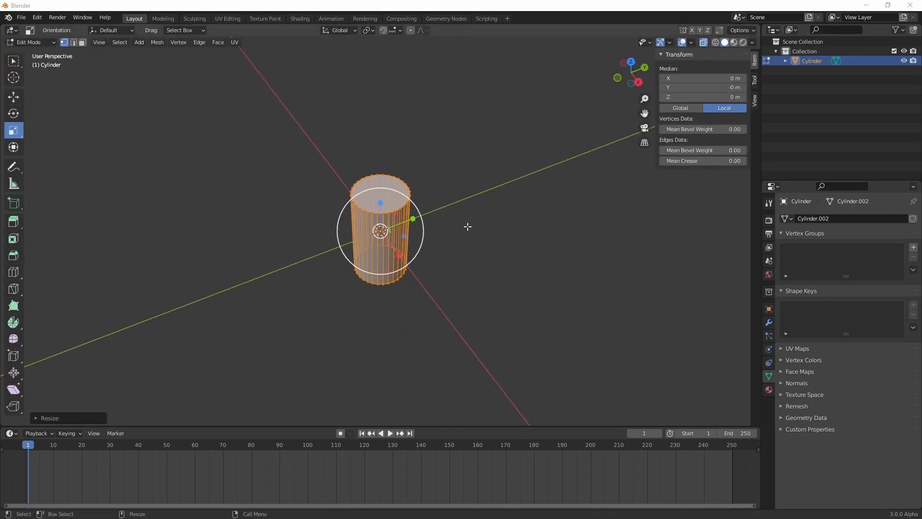
key(ctrl+z)
key(ctrl+z)
Extrude the cylinder's top face upward about 0.005 m and scale it inward to create a sloped shoulder
click(386, 156)
key(3)
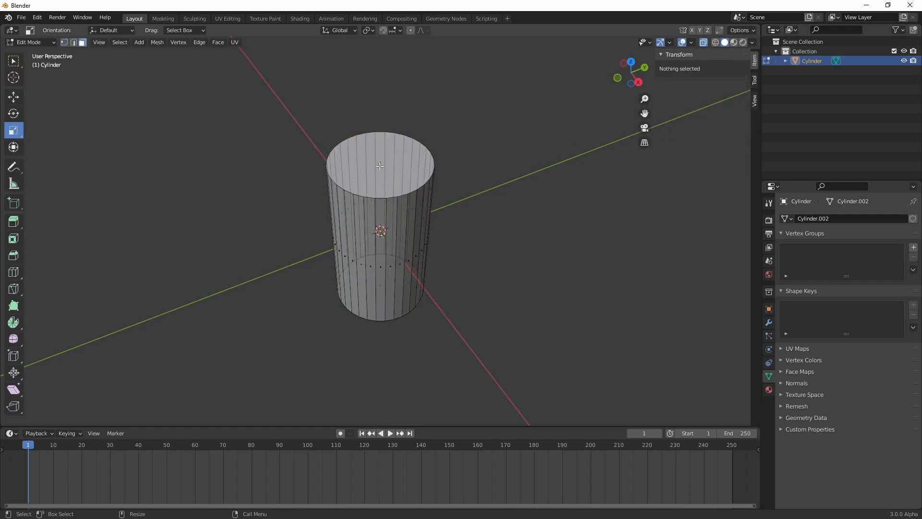
click(382, 163)
right_click(382, 163)
click(378, 179)
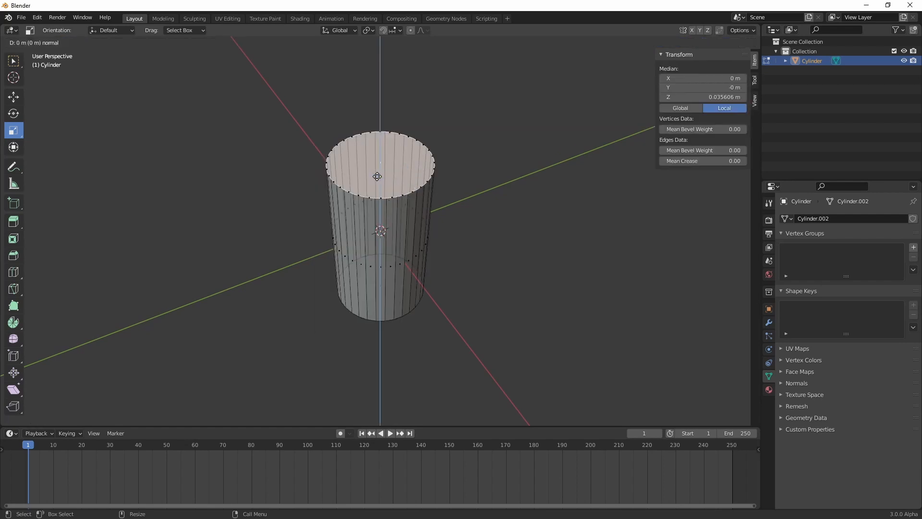
click(381, 162)
key(r)
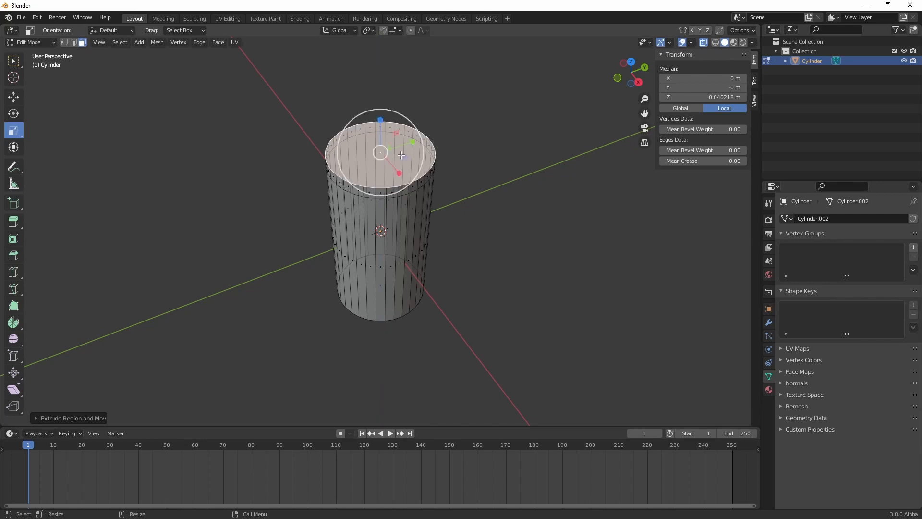
drag(404, 157, 397, 155)
Extrude the narrowed top face upward again, scaled smaller and lowered slightly, to build a domed top
right_click(384, 152)
click(384, 152)
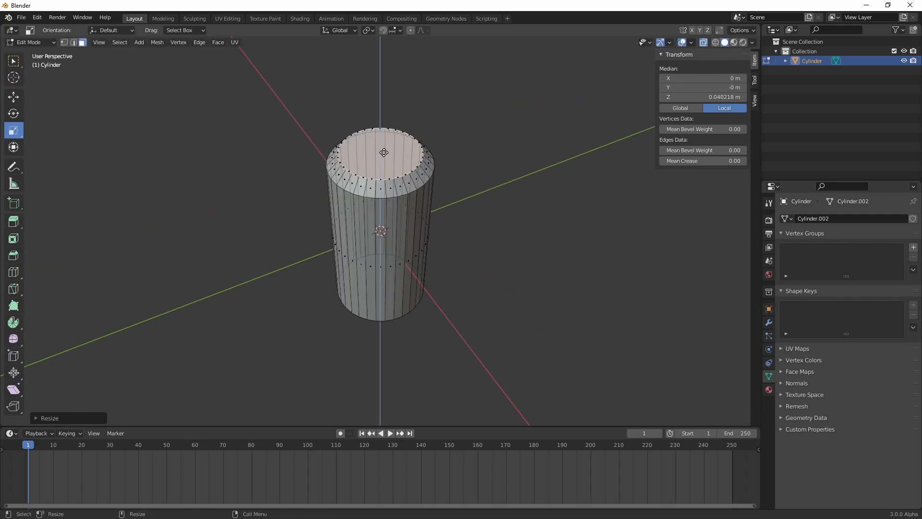
click(384, 145)
drag(401, 149, 392, 146)
key(Tab)
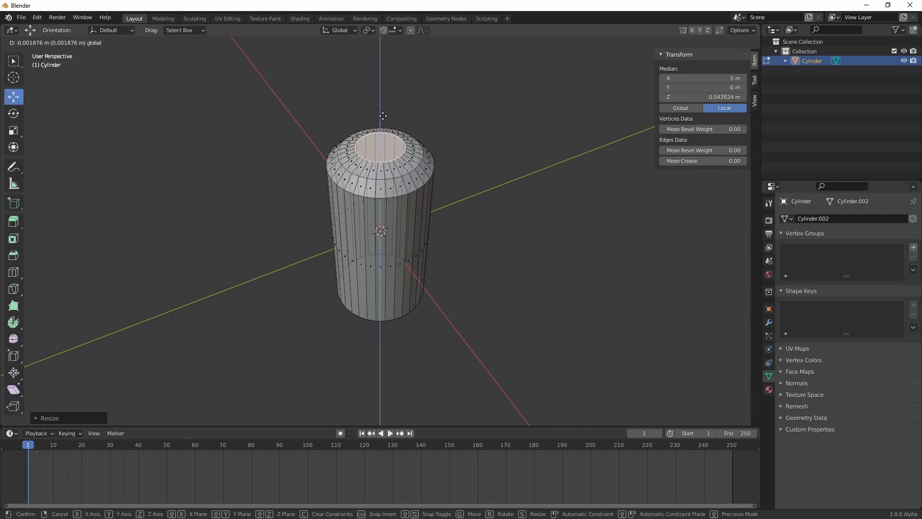
Shorten the cylinder by moving all its bottom vertices up along Z by about 0.031 m
click(378, 224)
middle_drag(378, 225, 360, 189)
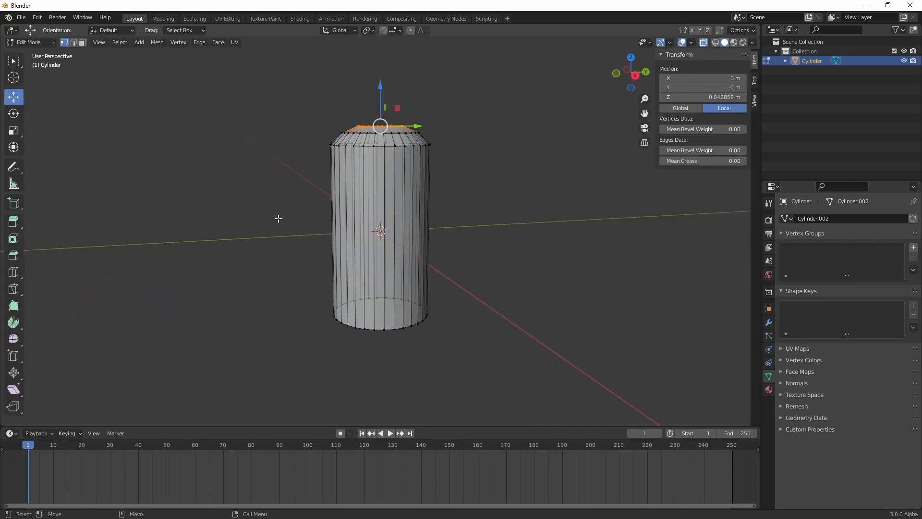
drag(219, 244, 463, 399)
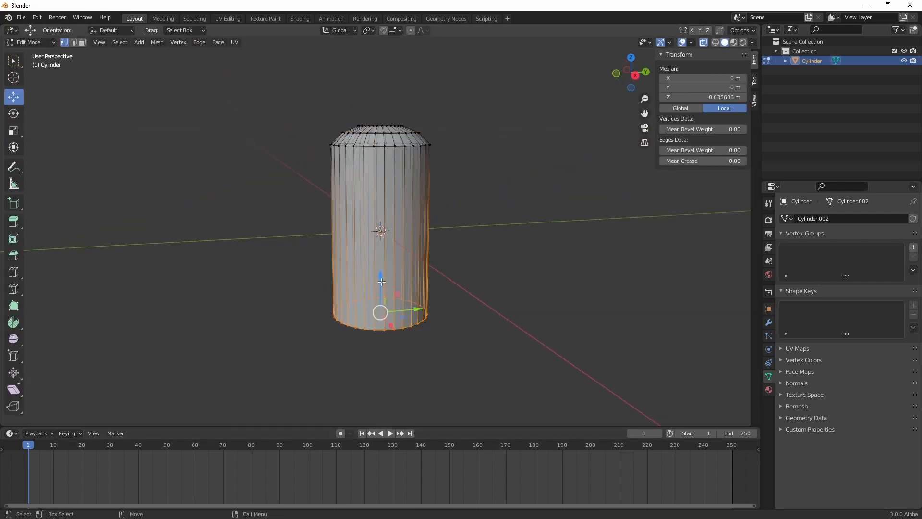
drag(382, 282, 383, 212)
middle_drag(383, 212, 381, 243)
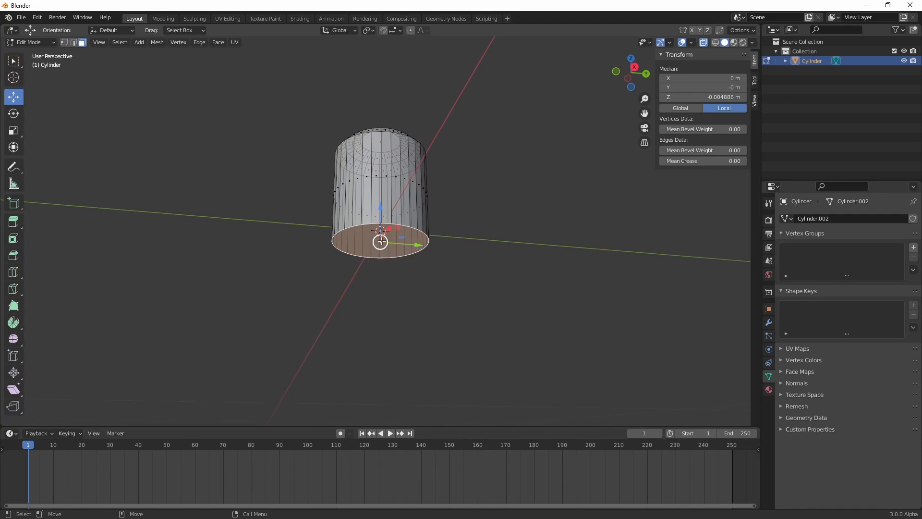
Extrude the cylinder's bottom face downward about 0.0006 m
key(alt+a)
click(381, 242)
right_click(382, 241)
click(381, 242)
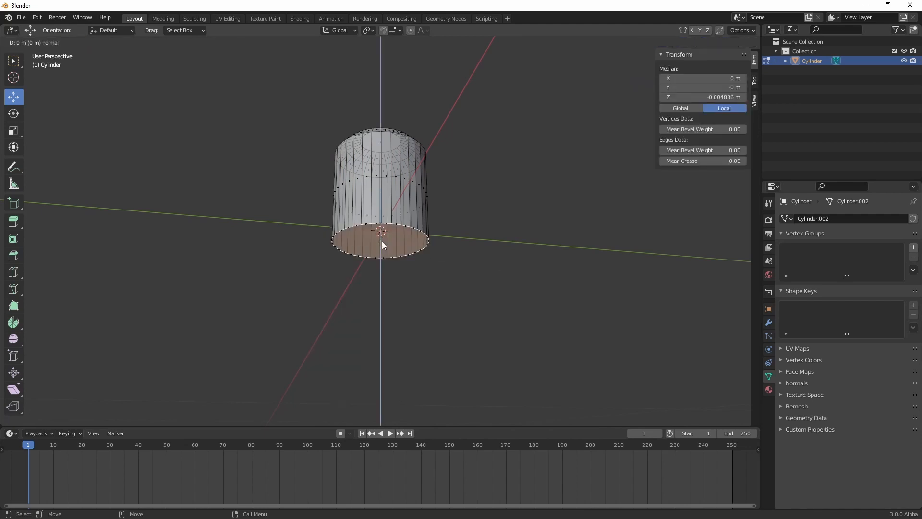
click(382, 241)
drag(382, 219, 382, 221)
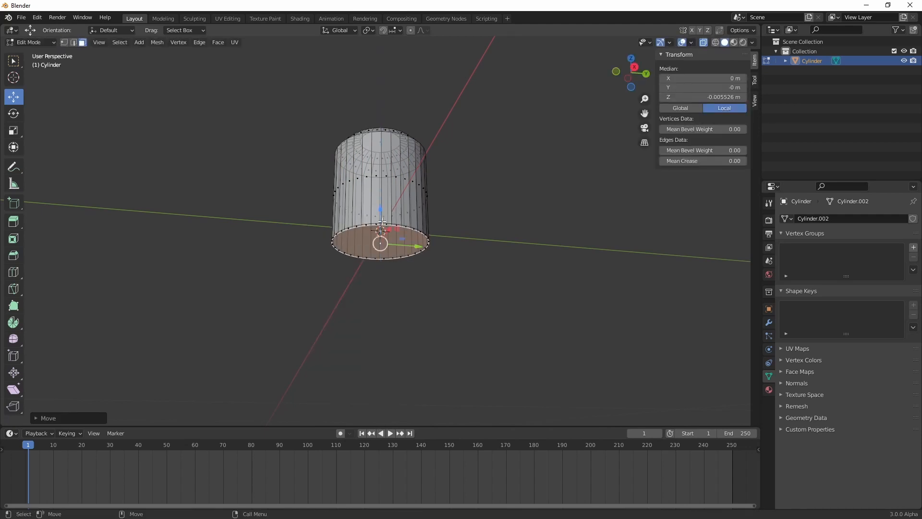
Scale the extruded bottom face in X and Y to about 0.98 to taper the lower rim
scroll(384, 237, up, 4)
key(s)
middle_drag(402, 246, 452, 232)
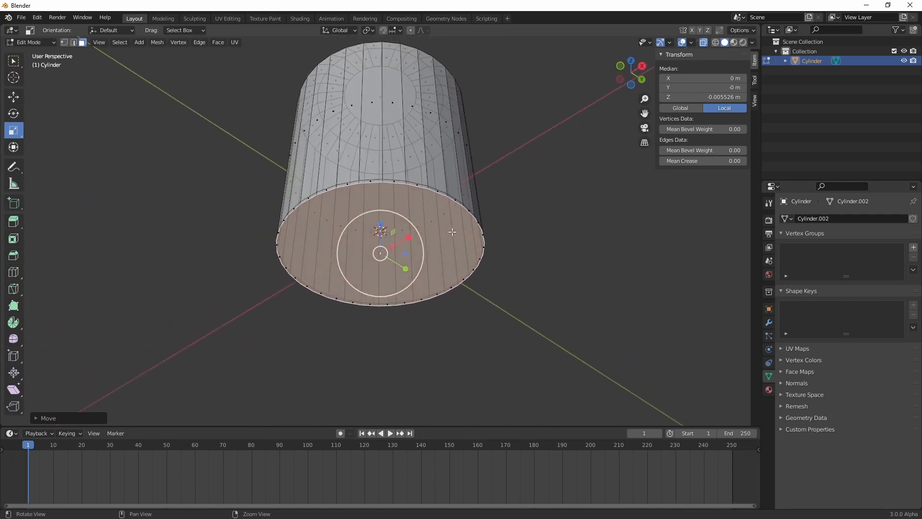
key(s)
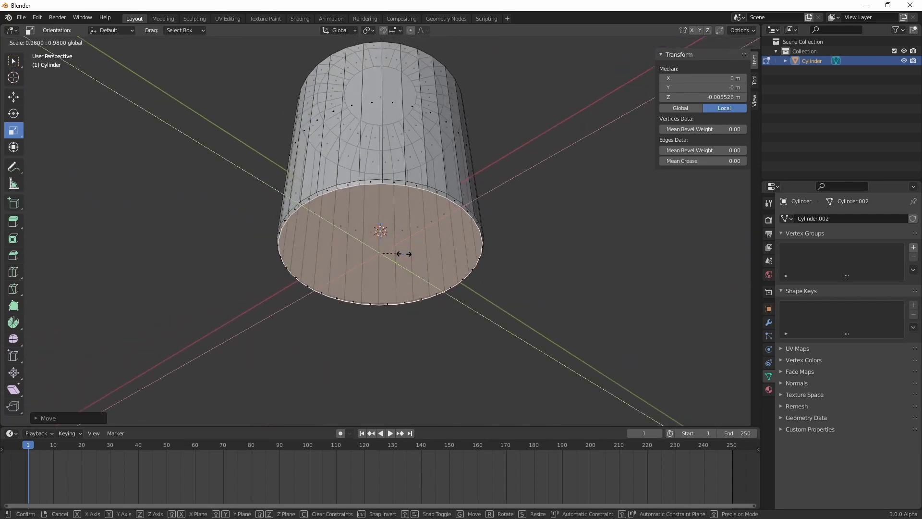
click(403, 253)
Extrude the tapered bottom face downward about 0.0002 m
key(shift+space)
key(g)
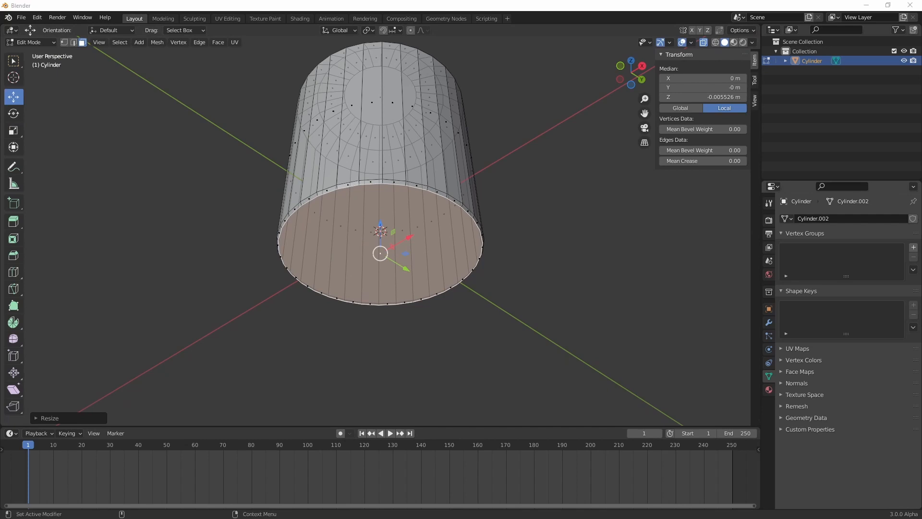
click(408, 244)
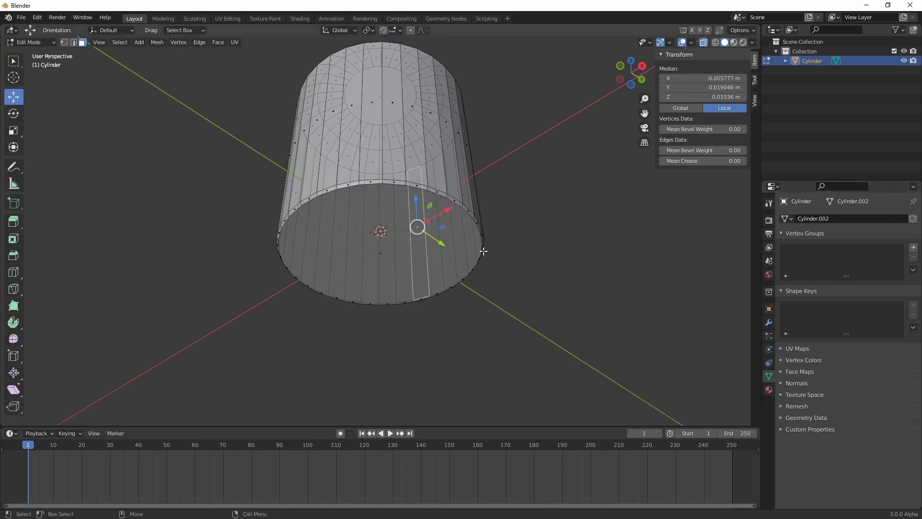
key(ctrl+z)
right_click(381, 252)
click(381, 252)
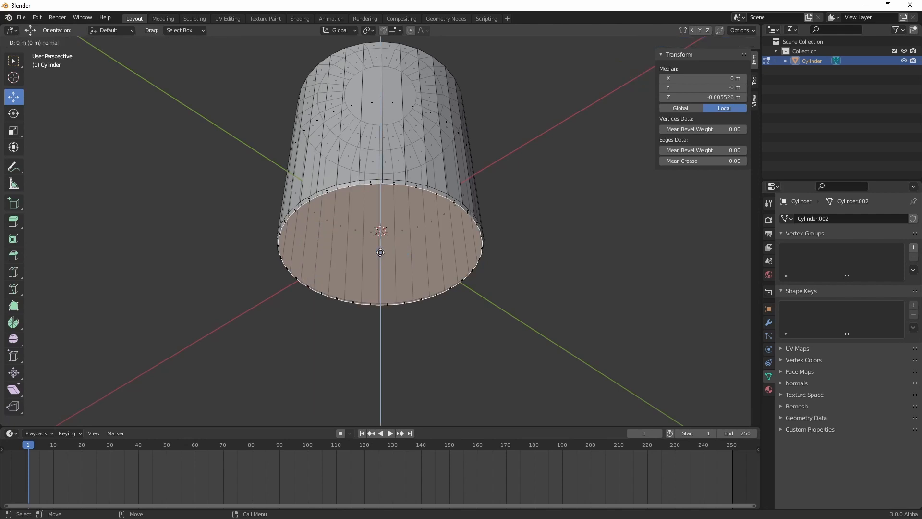
click(382, 255)
Scale the new bottom face inward to about 0.81, leaving a flat rim around it
key(shift+space)
key(s)
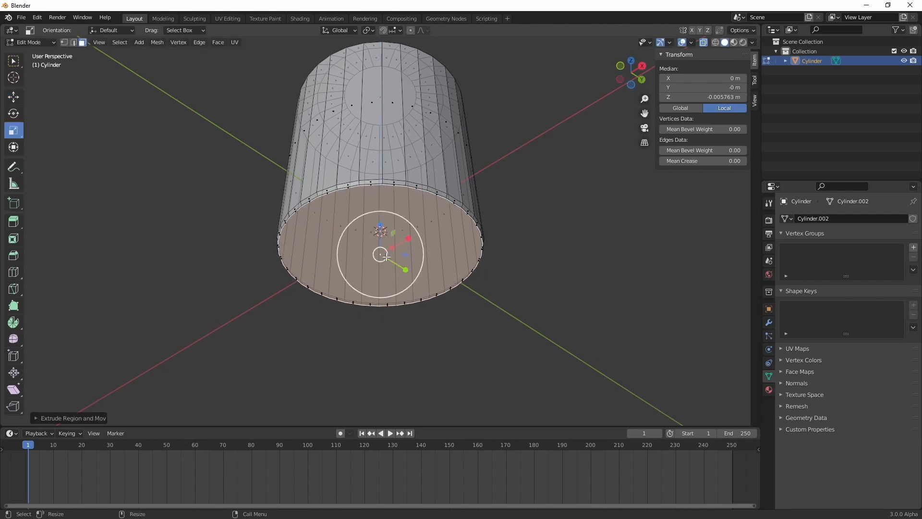
middle_drag(386, 257, 391, 251)
key(s)
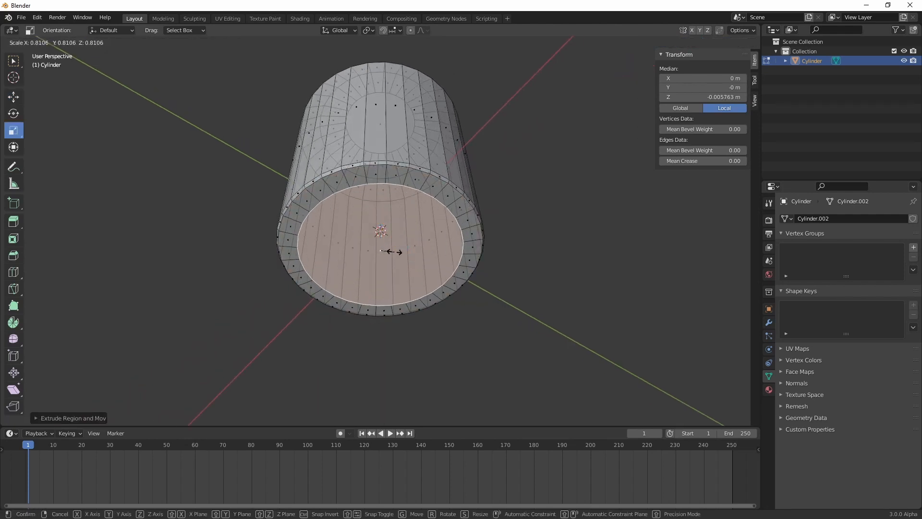
click(390, 250)
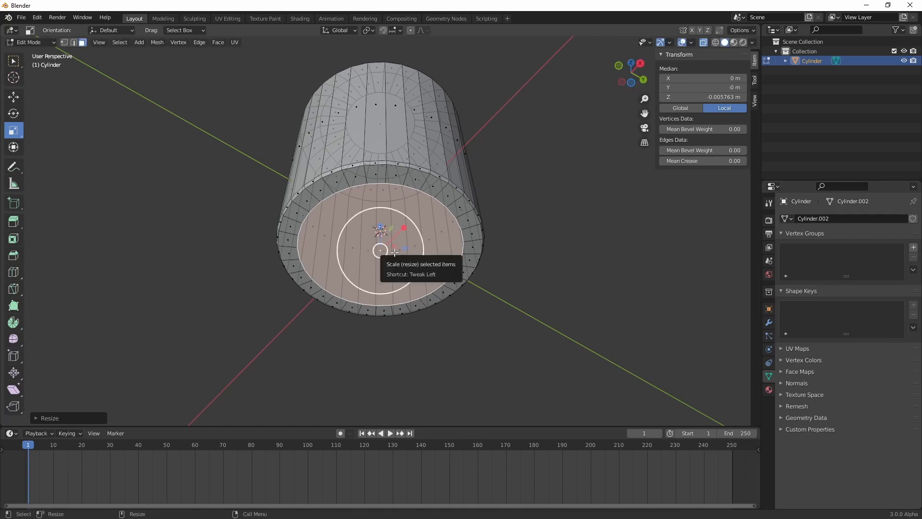
Extrude the inner bottom face and move it down about 0.0055 m to form a narrower neck
right_click(392, 249)
click(392, 250)
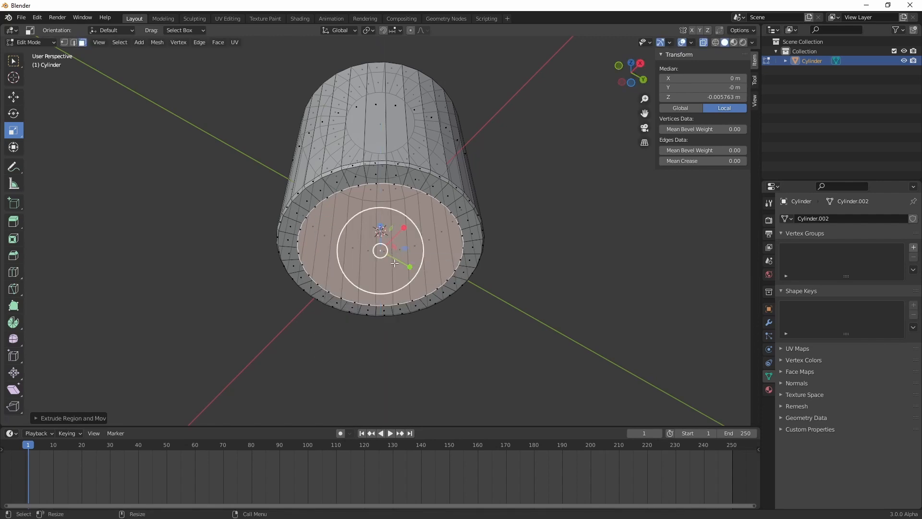
drag(380, 237, 382, 261)
right_click(380, 238)
click(380, 239)
Extrude the neck's end face and move it down about 0.0003 m to add a thin edge band
right_click(382, 260)
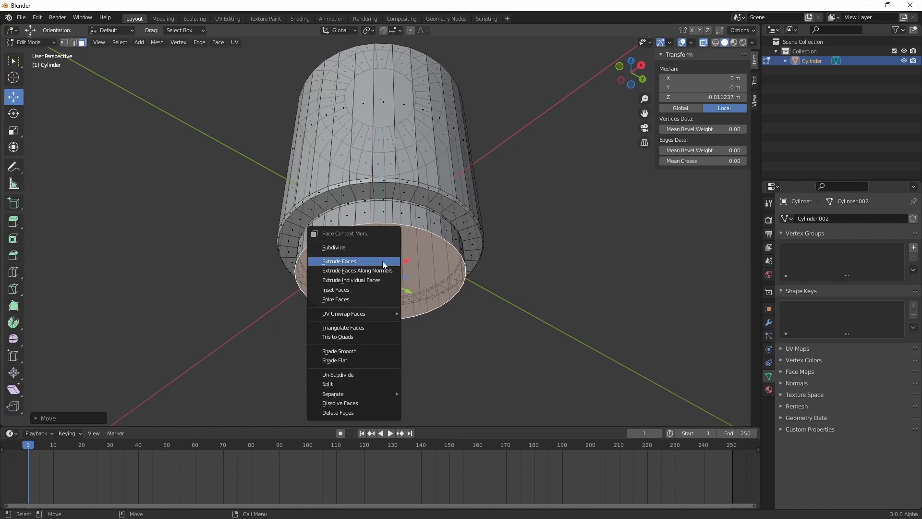
click(382, 261)
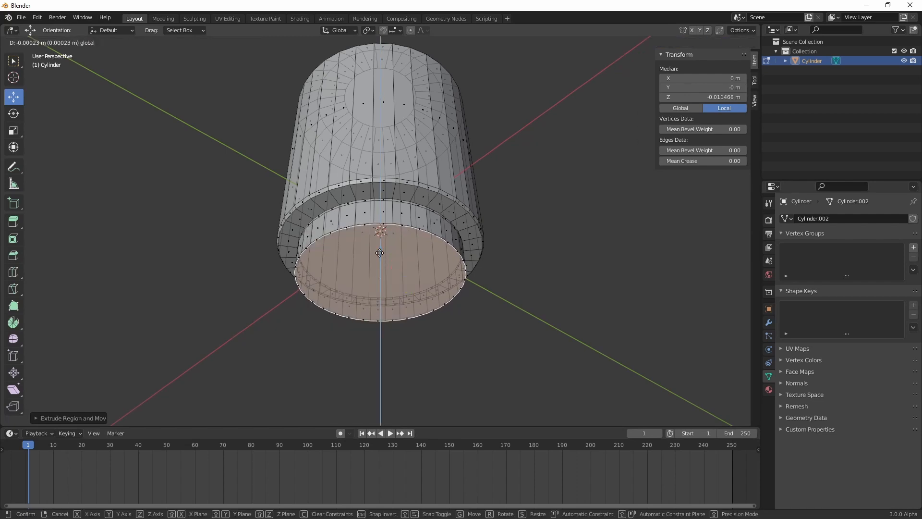
click(380, 253)
Extrude the neck's end face in place and scale it in X and Y to about 0.65
scroll(377, 259, up, 2)
right_click(377, 259)
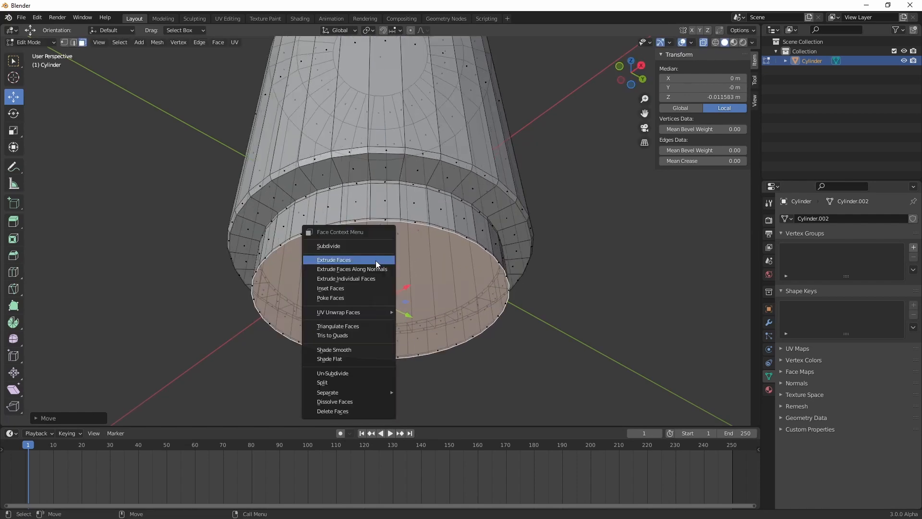
click(376, 262)
click(376, 263)
key(r)
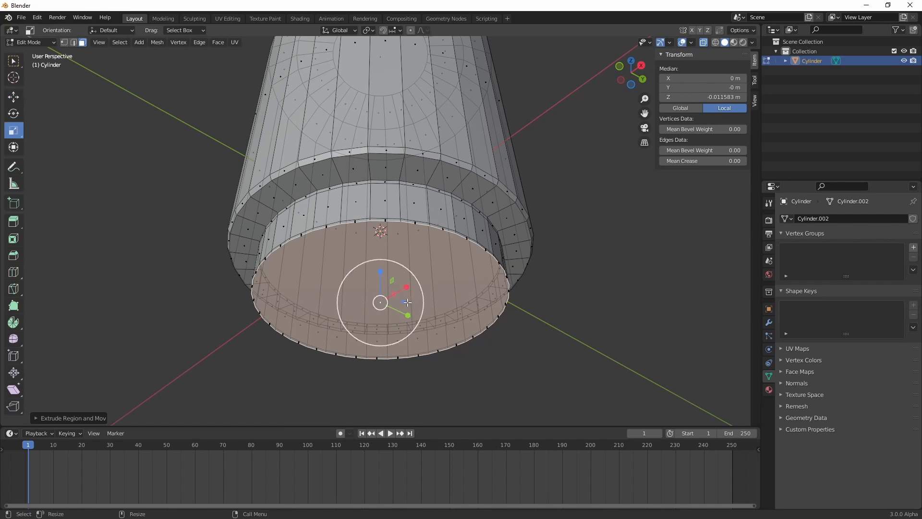
key(s)
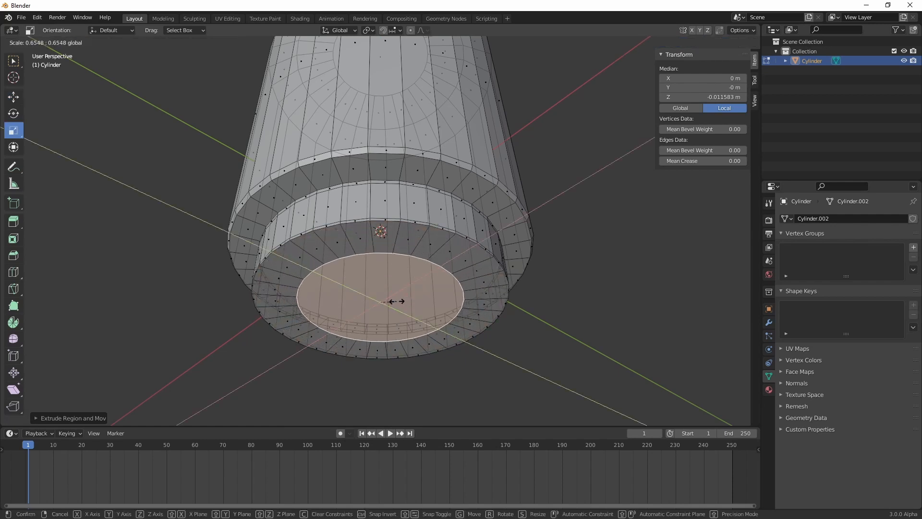
Extrude the inner end face and move it up about 0.0002 m to start a recess
right_click(399, 301)
drag(398, 301, 379, 279)
click(399, 301)
click(398, 301)
key(w)
key(KP_Decimal)
middle_drag(395, 286, 402, 240)
Extrude the inner face again and raise it about 0.003 m to deepen the recess in the underside
right_click(401, 240)
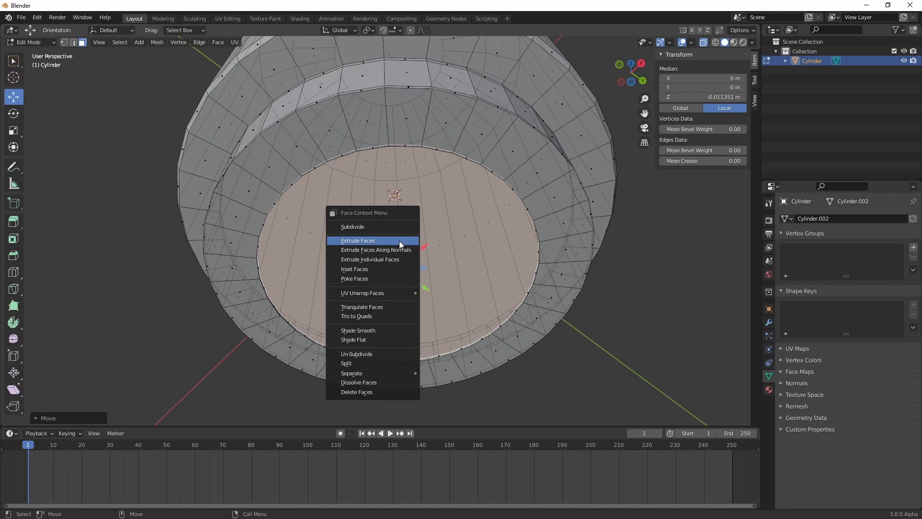
click(399, 241)
click(400, 241)
mouse_move(399, 240)
mouse_down()
mouse_move(398, 224)
mouse_move(413, 250)
mouse_up()
right_click(398, 223)
click(398, 224)
click(399, 226)
Scale the recessed face inward to form a narrow ledge inside the opening
key(shift+space)
key(s)
right_click(414, 247)
click(414, 247)
click(414, 247)
key(r)
key(r)
key(w)
middle_drag(413, 254, 412, 290)
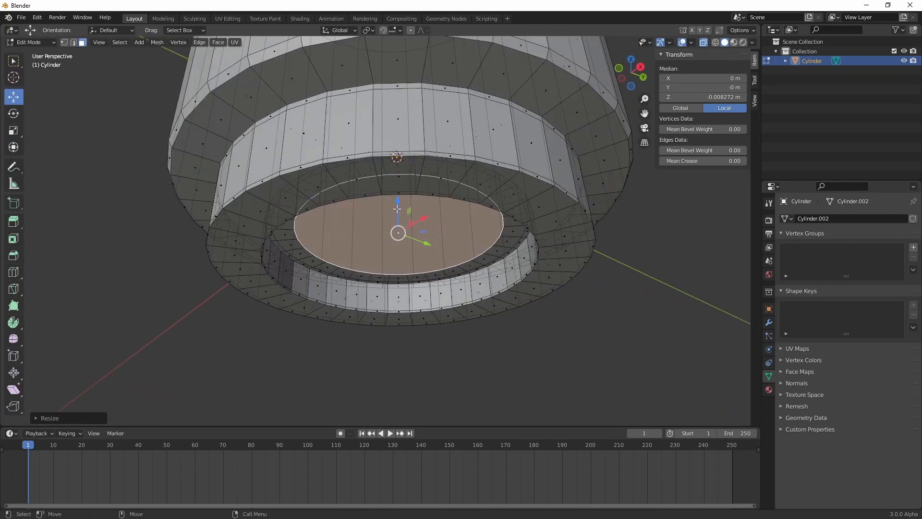
Lower the recessed inner face about 0.0034 m and scale it slightly inward
drag(397, 211, 396, 247)
key(r)
middle_drag(396, 254, 406, 238)
drag(424, 263, 403, 248)
Extrude the inner face in place and lower it about 0.0031 m to start a narrow stem
right_click(417, 258)
click(416, 258)
key(w)
right_click(409, 255)
click(410, 258)
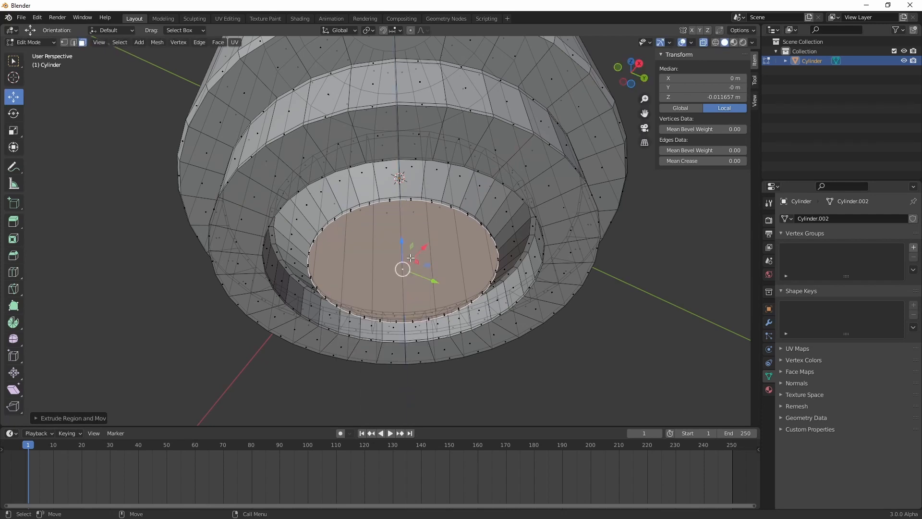
key(e)
click(407, 278)
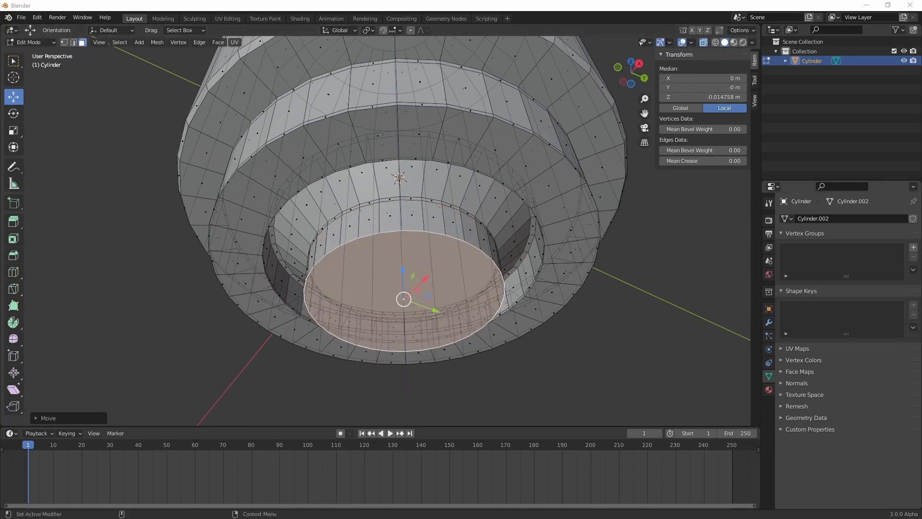
key(alt+a)
middle_drag(551, 333, 455, 338)
drag(267, 287, 630, 419)
key(r)
alt+drag(440, 340, 432, 284)
right_click(408, 278)
key(3)
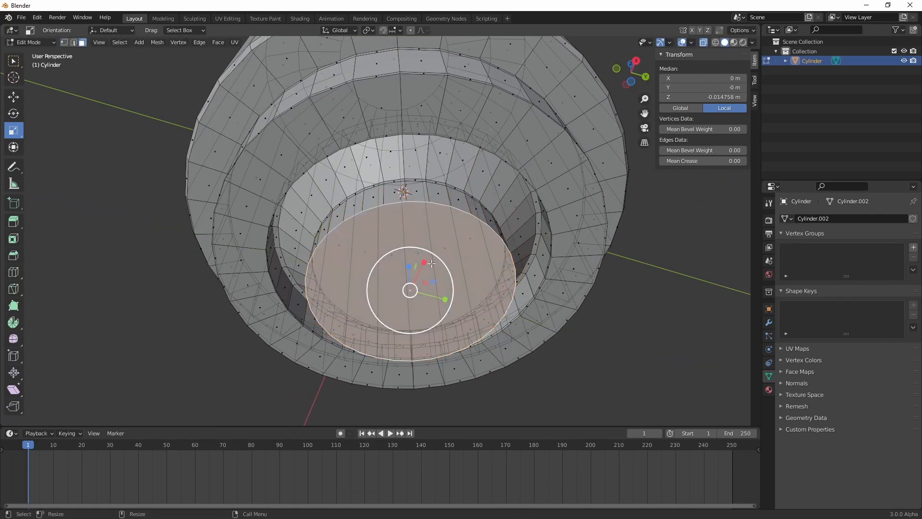
Extrude the stem's end face, lower it about 0.0085 m and scale it outward into a cone
right_click(415, 278)
click(415, 290)
right_click(415, 291)
key(w)
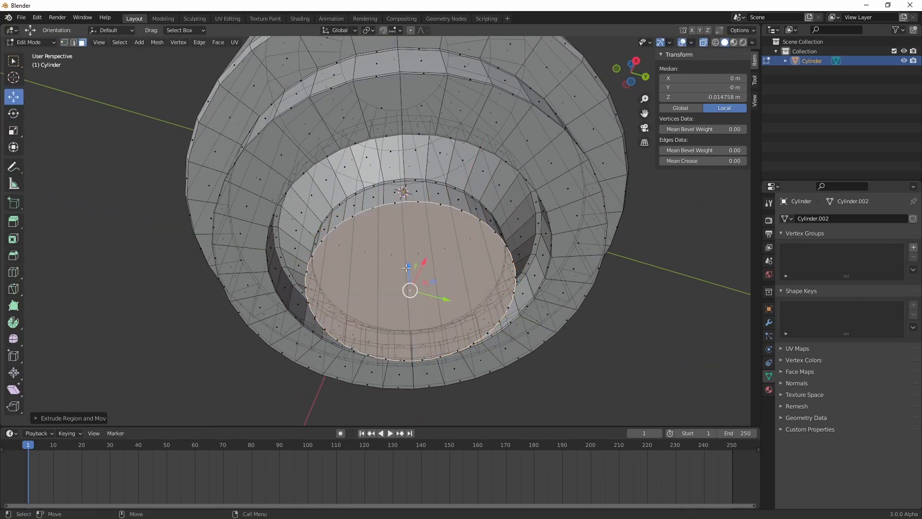
drag(410, 266, 414, 353)
scroll(416, 317, down, 5)
alt+drag(416, 315, 419, 368)
key(r)
drag(413, 292, 427, 294)
Raise the flared end face about 0.004 m and scale it inward a little
key(w)
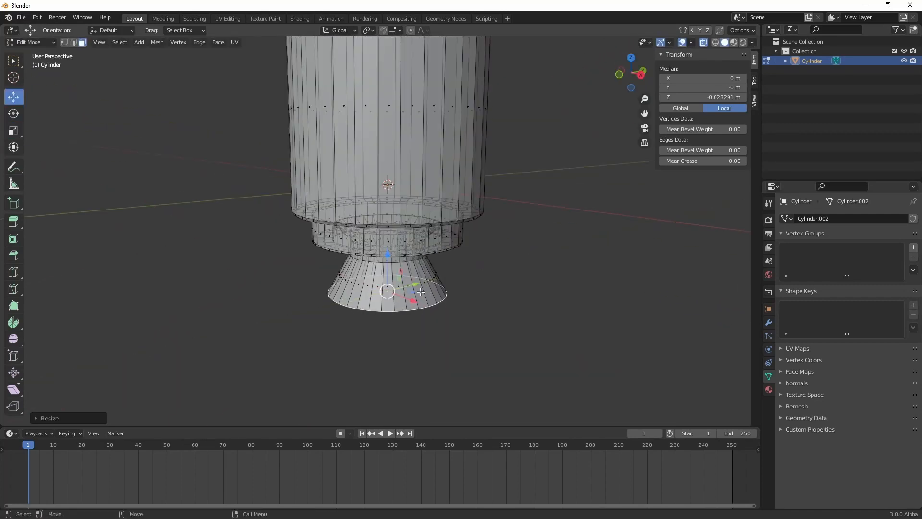
drag(392, 267, 392, 249)
scroll(398, 269, up, 3)
key(r)
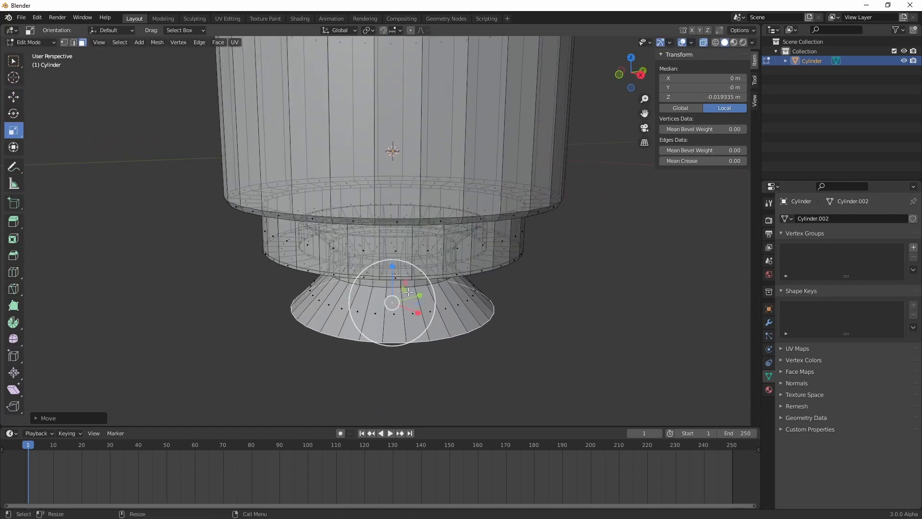
drag(421, 307, 412, 305)
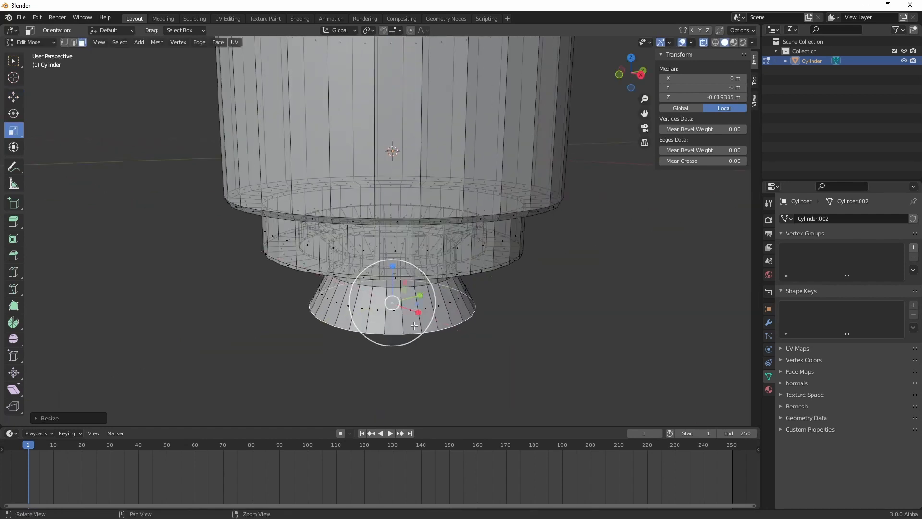
Extrude the cone's end face in place and lower it about 0.0057 m
middle_drag(412, 304, 401, 300)
right_click(401, 299)
click(401, 300)
click(401, 300)
key(w)
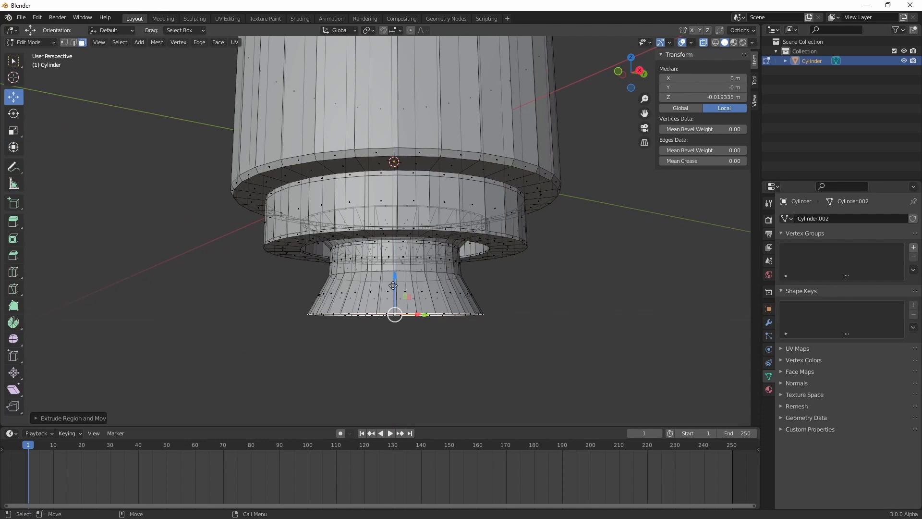
drag(393, 279, 402, 340)
Scale the extruded end face outward in X and Y to continue the bulb's widening profile
key(r)
middle_drag(418, 366, 423, 342)
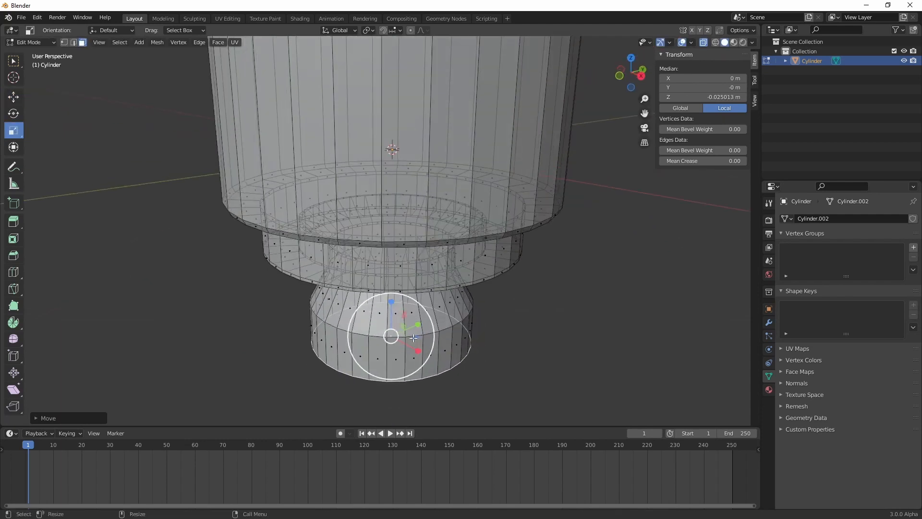
key(s)
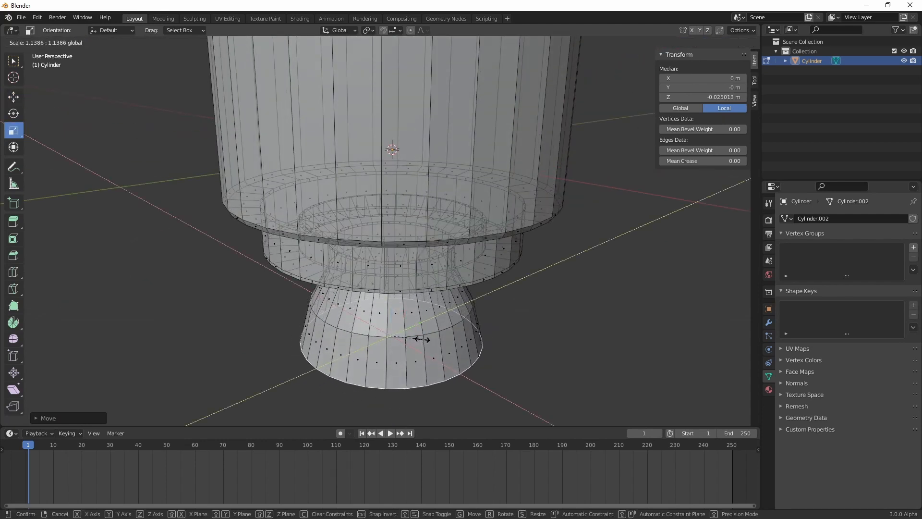
click(422, 336)
middle_drag(422, 337, 408, 333)
Extrude the bulb's end face, lower it about 0.0036 m and fine-tune its width in X and Y
key(w)
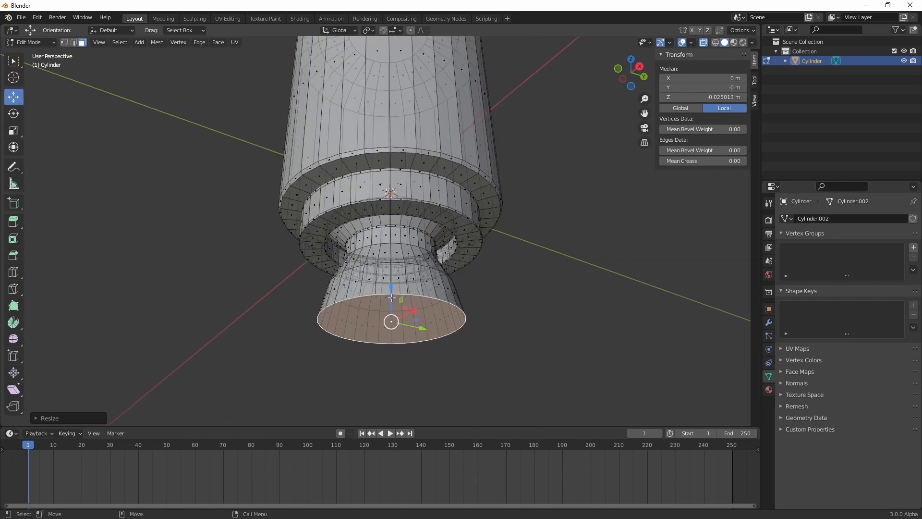
drag(392, 297, 395, 289)
right_click(396, 299)
click(396, 299)
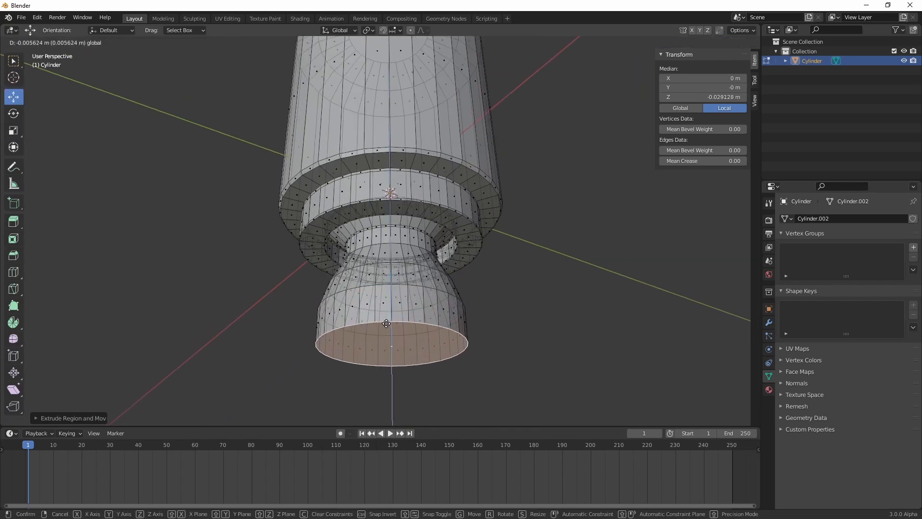
drag(385, 322, 427, 384)
key(r)
drag(412, 325, 418, 326)
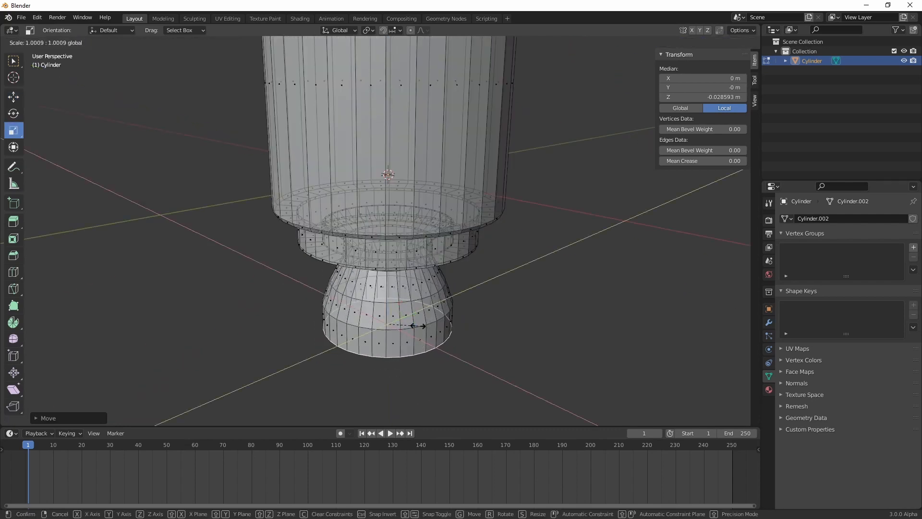
Extrude the bulb's end face, lower it about 0.005 m and scale it inward to begin rounding the underside
right_click(400, 333)
click(398, 333)
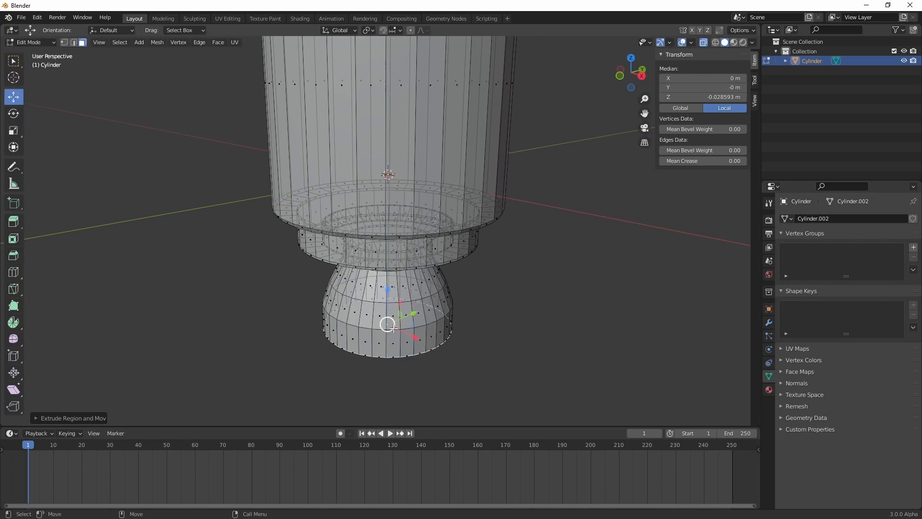
drag(385, 315, 409, 350)
key(r)
key(r)
key(r)
key(r)
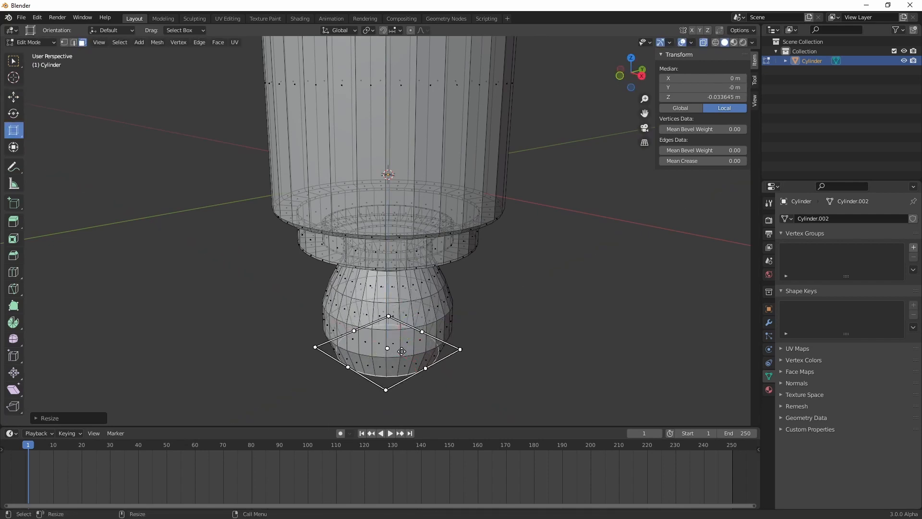
Extrude the end face again, lower it about 0.0035 m and scale it inward to close the bulb's rounded bottom
right_click(403, 351)
click(403, 351)
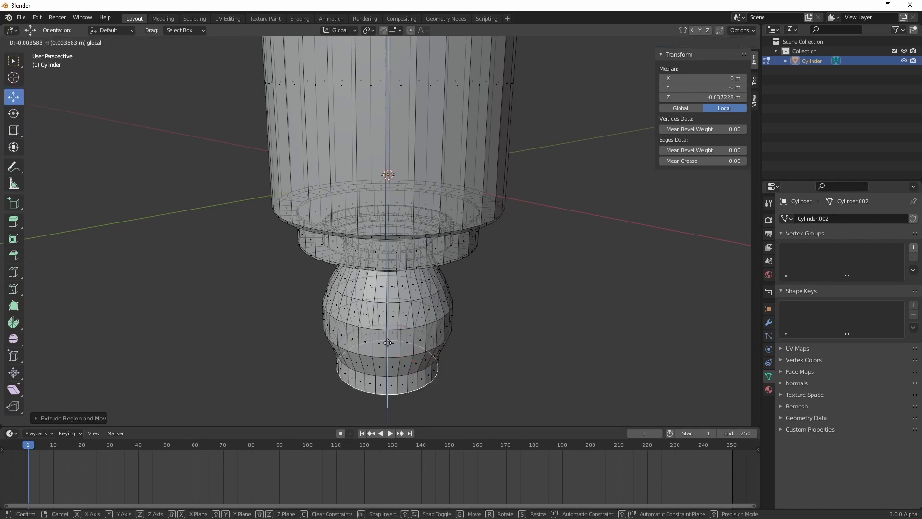
click(396, 353)
key(r)
drag(410, 366, 399, 365)
key(w)
middle_drag(406, 384, 398, 359)
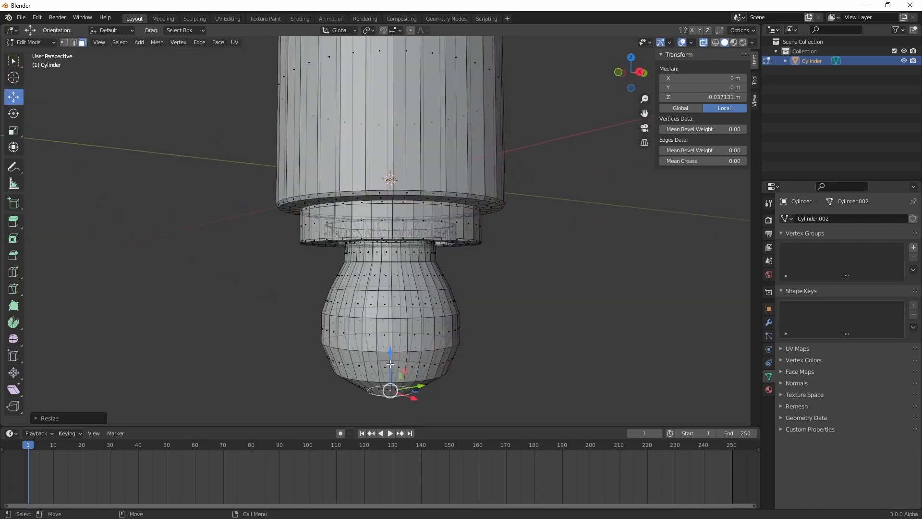
Grow the selection from the bottom face over the bulb's lower bands and scale it in X and Y by about 1.25
scroll(411, 342, down, 3)
key(ctrl+KP_Add)
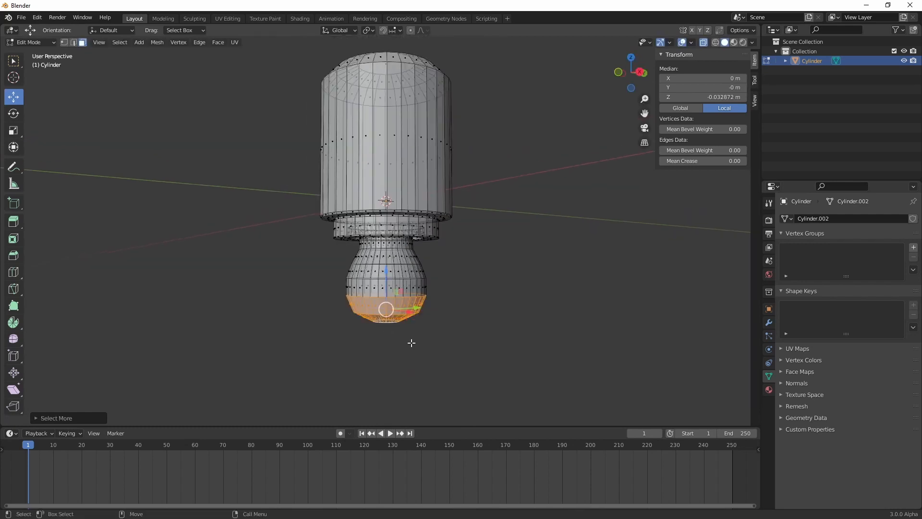
key(ctrl+KP_Add)
key(ctrl+KP_Add)
key(ctrl+KP_Add)
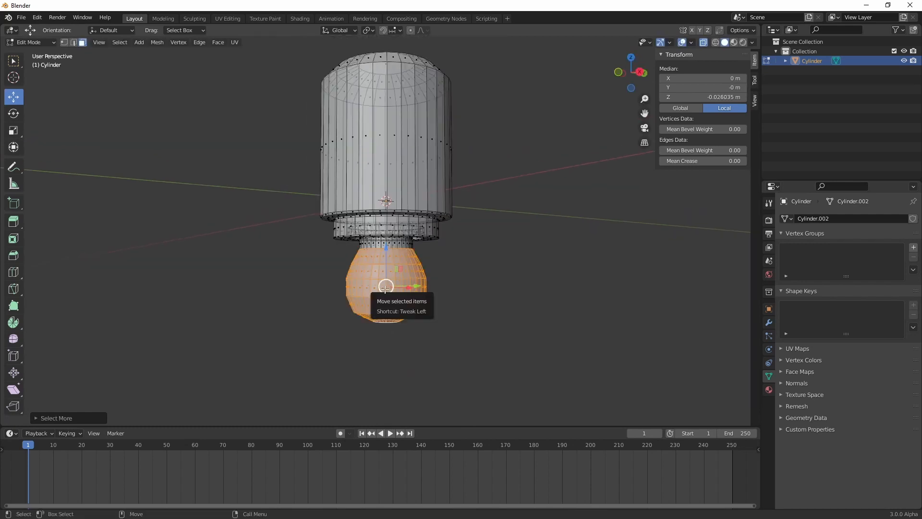
key(ctrl+KP_Add)
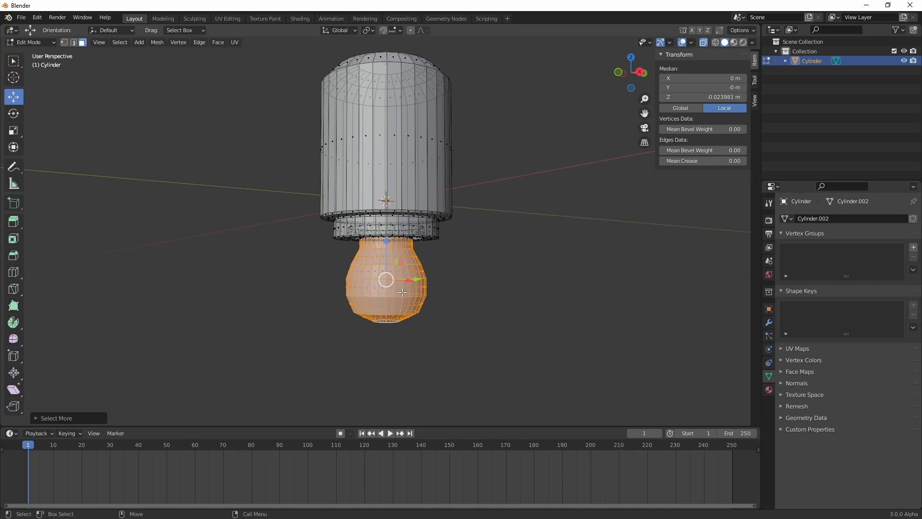
key(ctrl+KP_Subtract)
key(ctrl+KP_Subtract)
key(s)
middle_drag(415, 303, 412, 325)
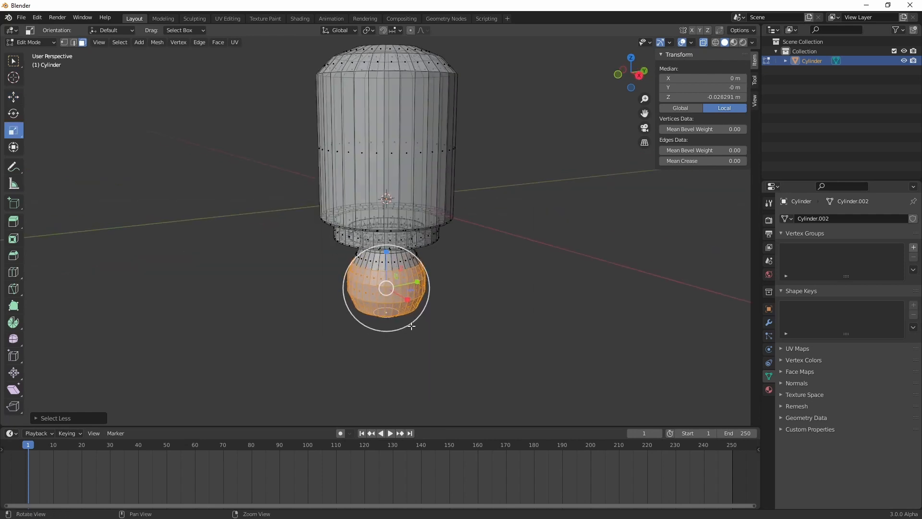
drag(414, 294, 418, 295)
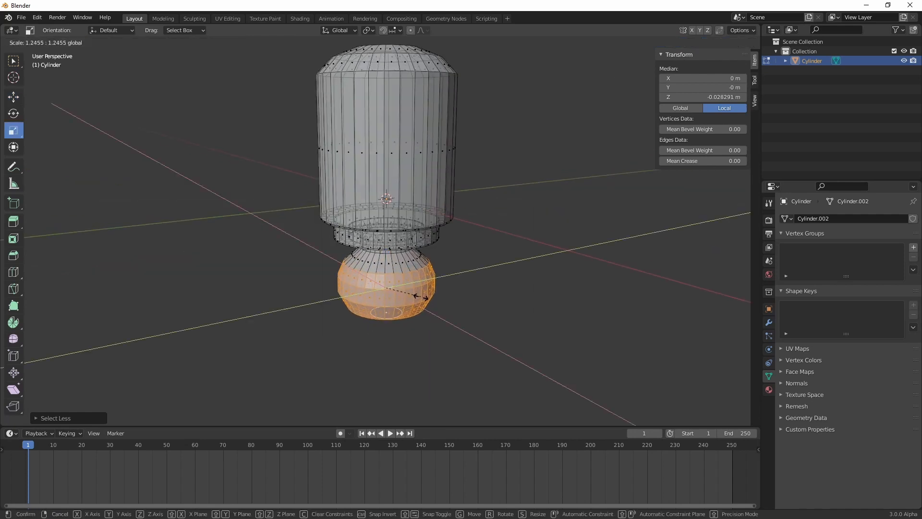
click(419, 295)
Move the selected lower bulb section down about 0.0106 m
drag(388, 257, 386, 287)
key(g)
scroll(396, 290, down, 4)
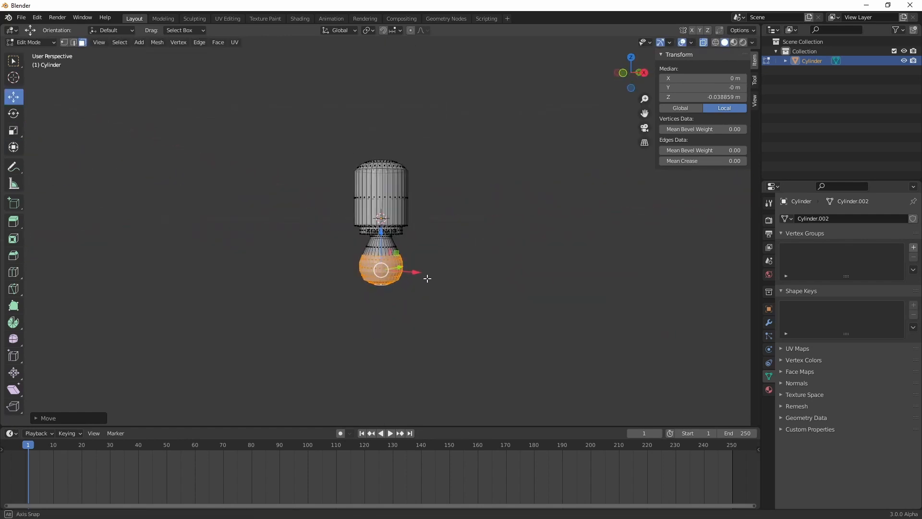
scroll(418, 277, up, 5)
Enlarge the selected lower bulb section and adjust its width to make it rounder
key(s)
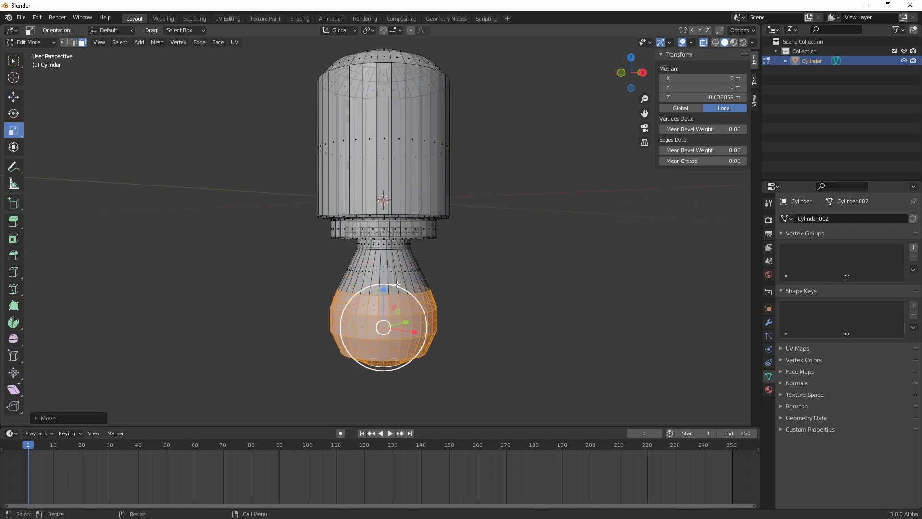
middle_drag(397, 285, 391, 315)
mouse_move(413, 328)
mouse_down()
mouse_move(423, 331)
mouse_move(416, 329)
mouse_up()
mouse_move(387, 286)
mouse_down()
mouse_move(387, 268)
mouse_move(387, 276)
mouse_up()
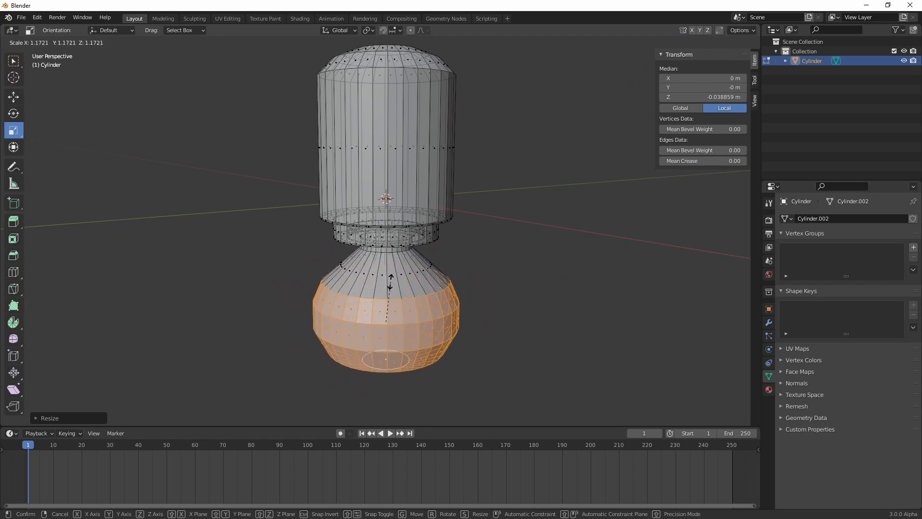
drag(391, 282, 390, 283)
drag(410, 323, 407, 326)
middle_drag(409, 330, 410, 315)
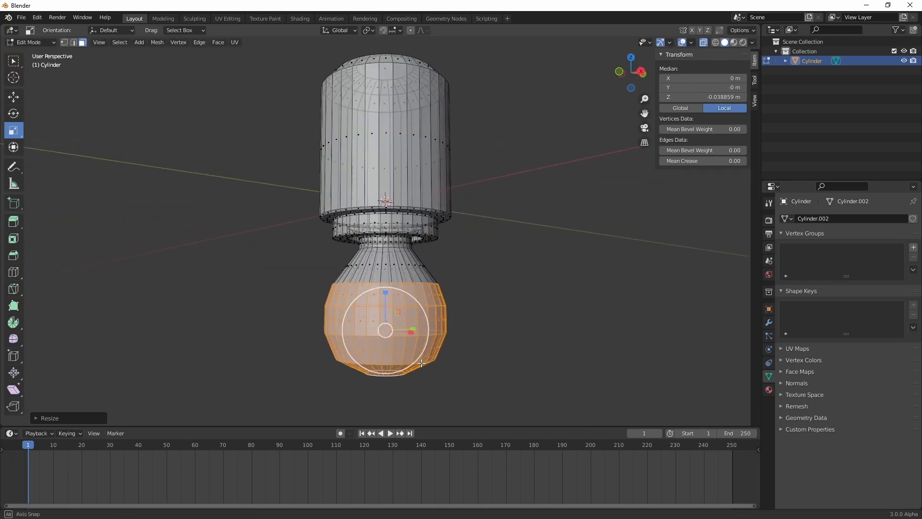
Box-select the bulb's vertices below the neck and raise them to a median Z of about -0.0365 m
key(1)
mouse_move(443, 362)
middle_down()
mouse_move(445, 344)
mouse_move(458, 355)
middle_up()
scroll(485, 342, down, 4)
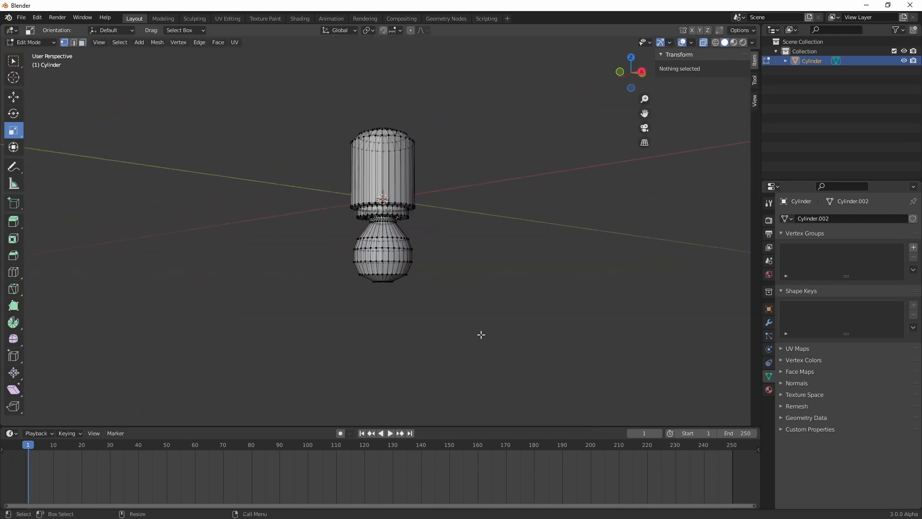
middle_drag(453, 267, 457, 372)
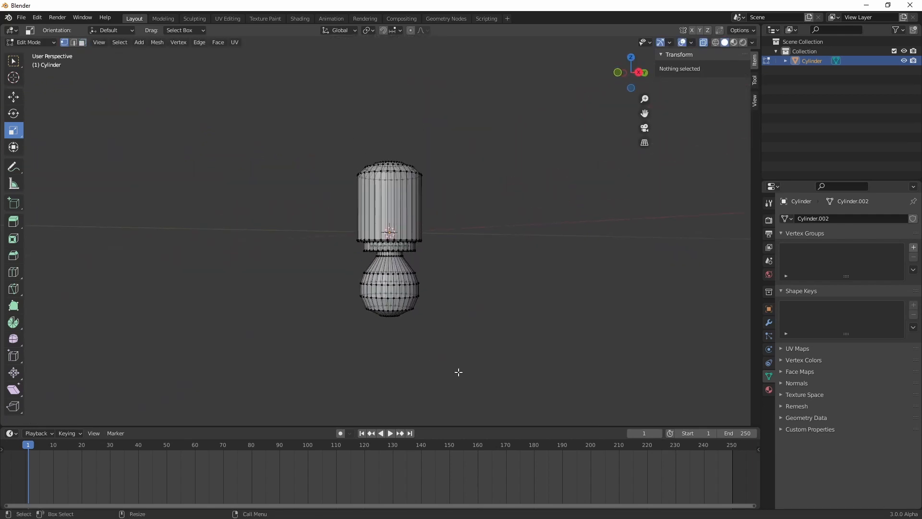
drag(465, 362, 303, 259)
click(14, 97)
drag(390, 260, 388, 255)
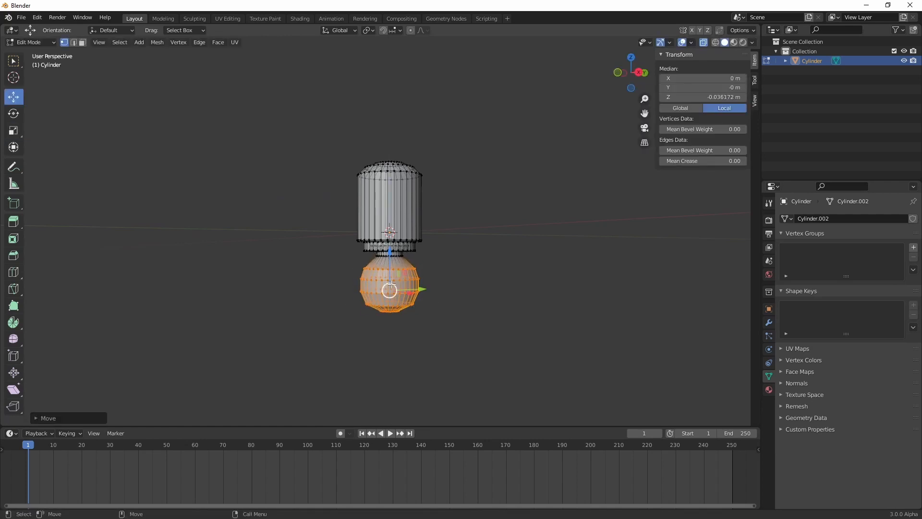
scroll(392, 294, up, 3)
key(s)
drag(396, 293, 393, 303)
click(13, 97)
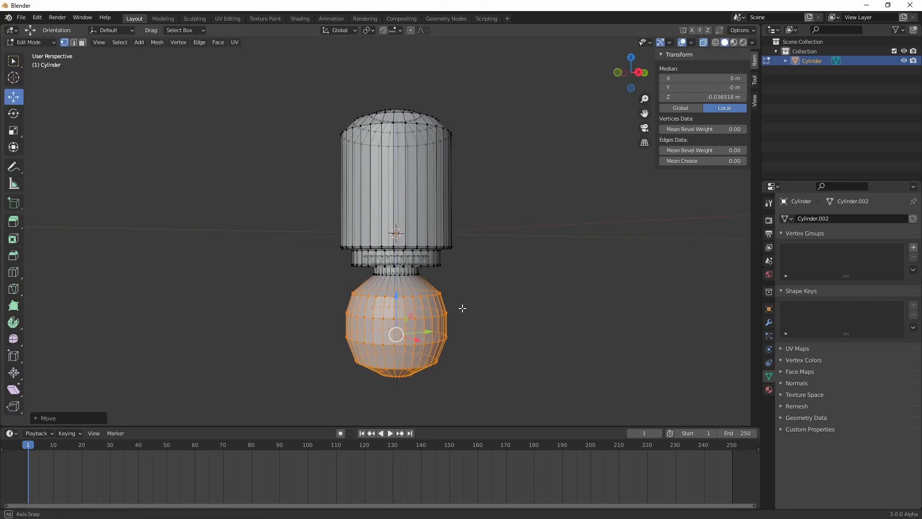
Select only the bulb's upper vertex ring, raise it about 0.001 m and adjust its width in X and Y
middle_drag(461, 307, 461, 303)
drag(470, 302, 287, 282)
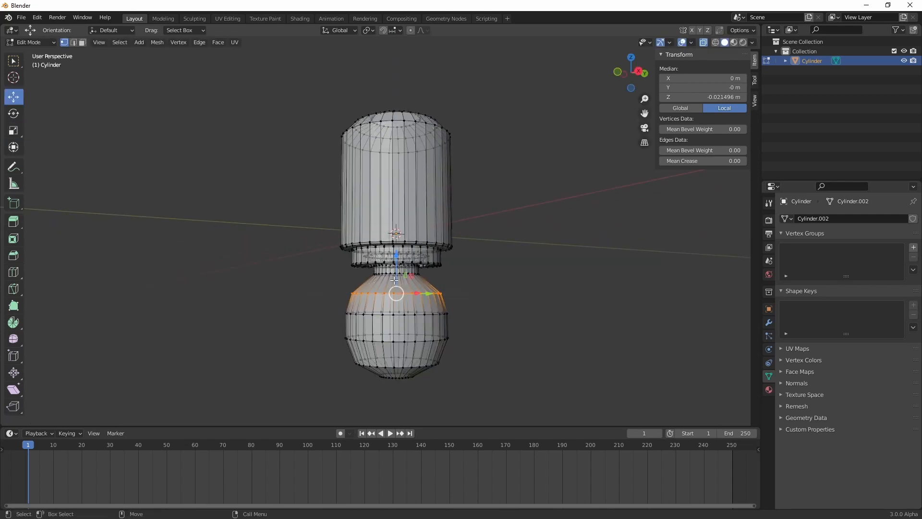
drag(397, 270, 396, 269)
key(s)
middle_drag(397, 269, 418, 290)
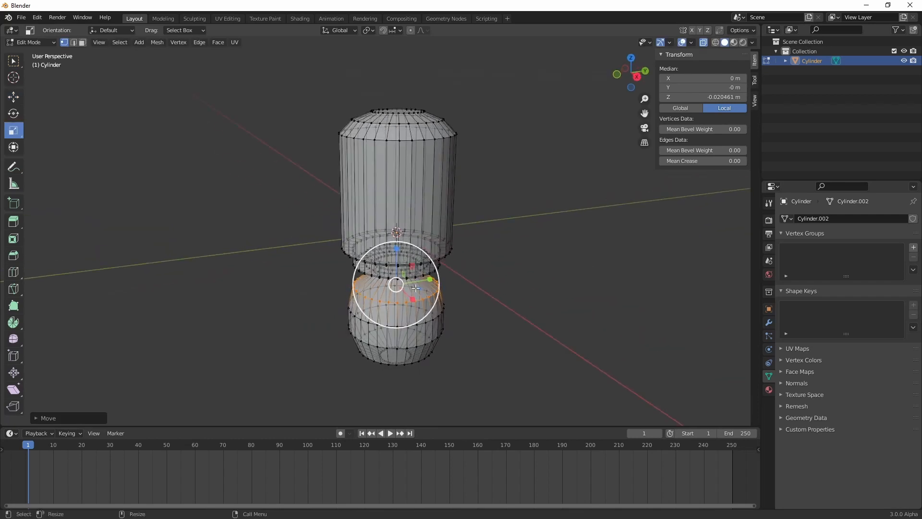
drag(418, 290, 418, 290)
click(416, 290)
Return to Object Mode and deselect the finished bulb model
key(Tab)
mouse_move(501, 321)
middle_down()
mouse_move(507, 301)
mouse_move(480, 315)
mouse_move(431, 286)
mouse_move(463, 345)
mouse_move(414, 321)
mouse_move(388, 293)
mouse_move(421, 316)
middle_up()
click(390, 295)
right_click(390, 295)
click(390, 295)
click(462, 321)
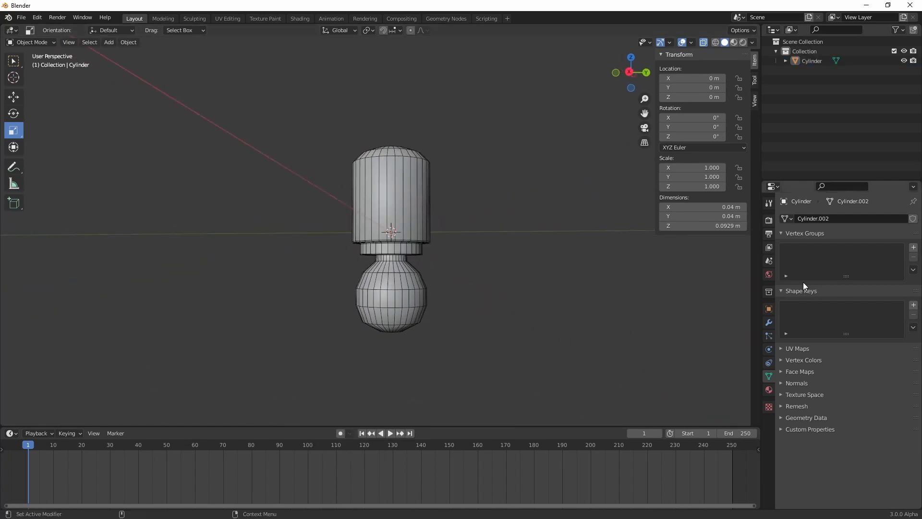
click(768, 309)
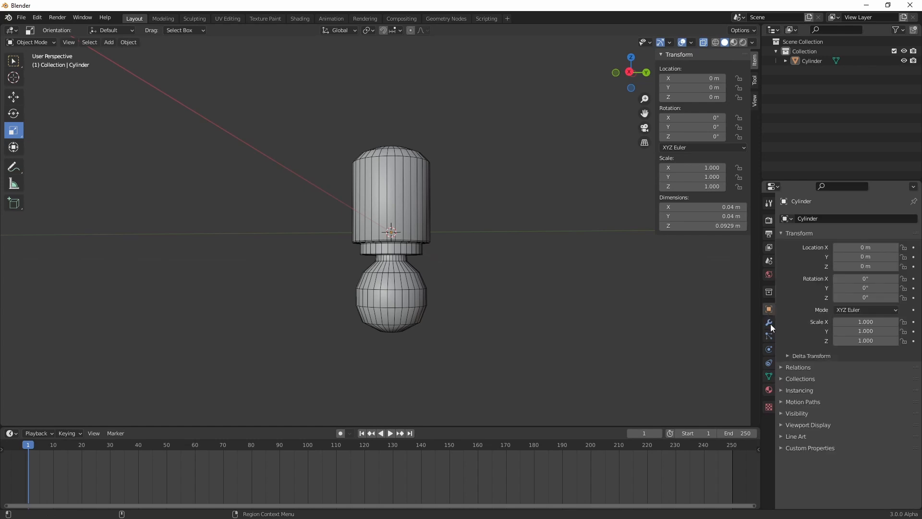
click(769, 350)
click(769, 363)
click(819, 216)
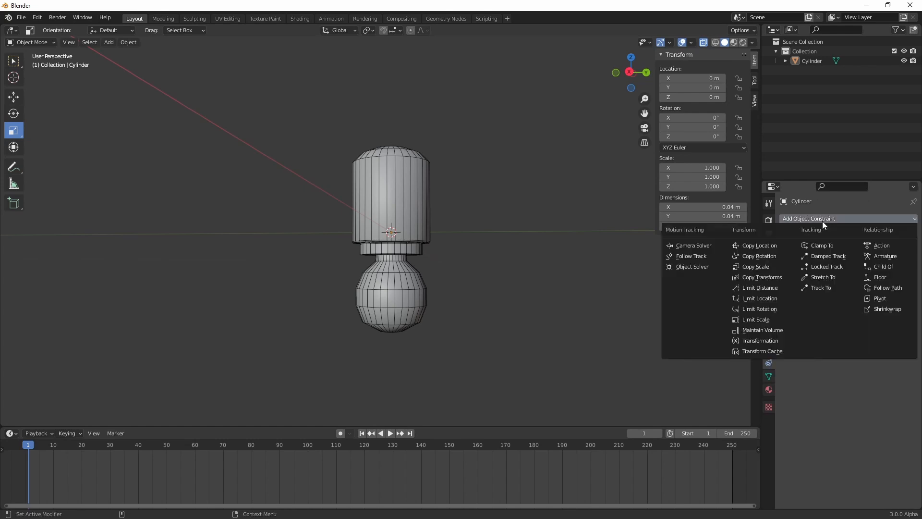
click(823, 221)
Add a Subdivision Surface modifier to the cylinder model
click(768, 323)
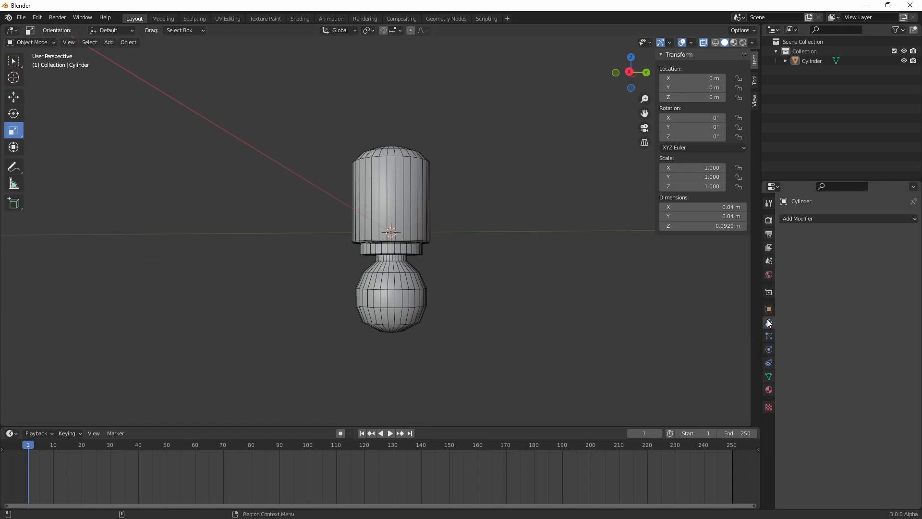
click(809, 219)
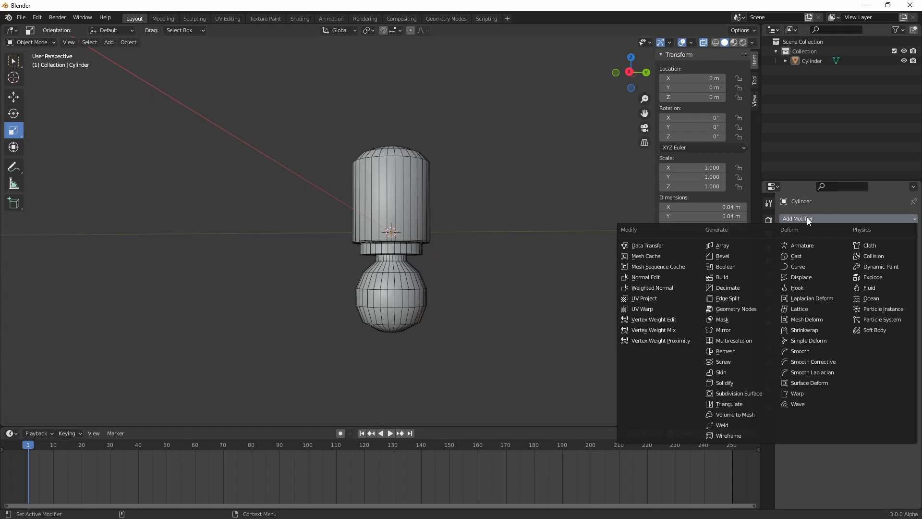
click(748, 393)
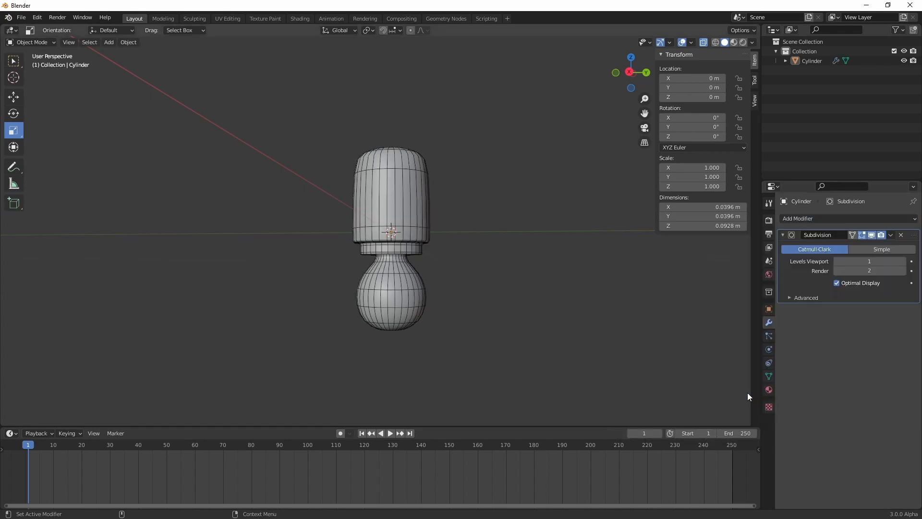
Add a horizontal loop cut around the cylindrical body and slide it up against the dome's lower edge, then return to Object Mode
click(414, 295)
key(Tab)
scroll(390, 273, up, 2)
scroll(384, 278, up, 3)
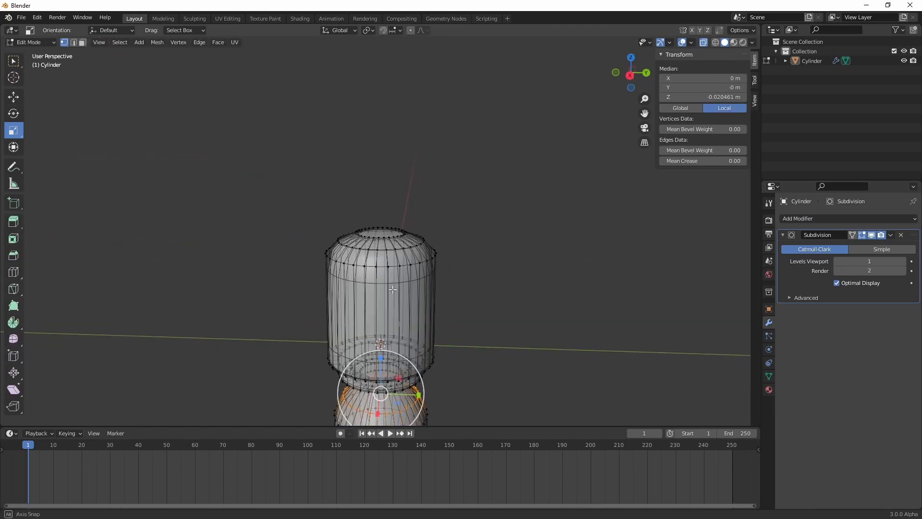
key(2)
scroll(381, 285, up, 2)
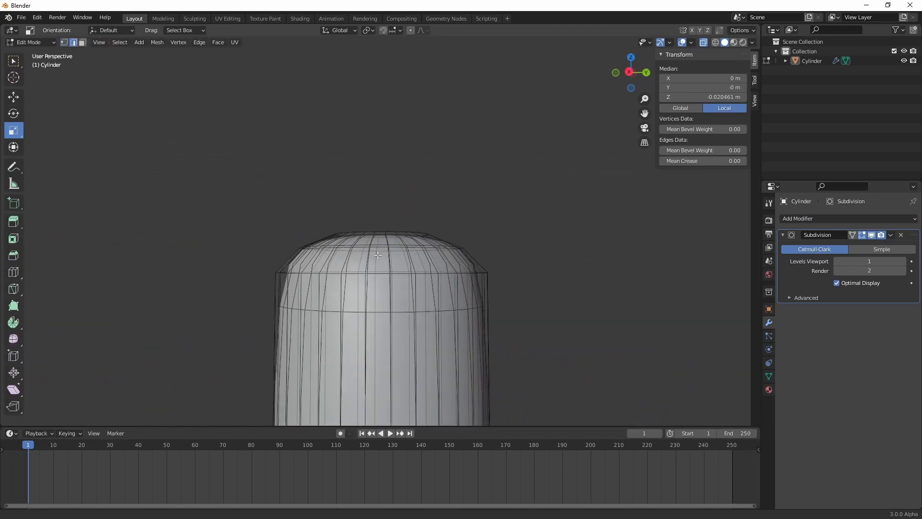
right_click(359, 283)
click(341, 294)
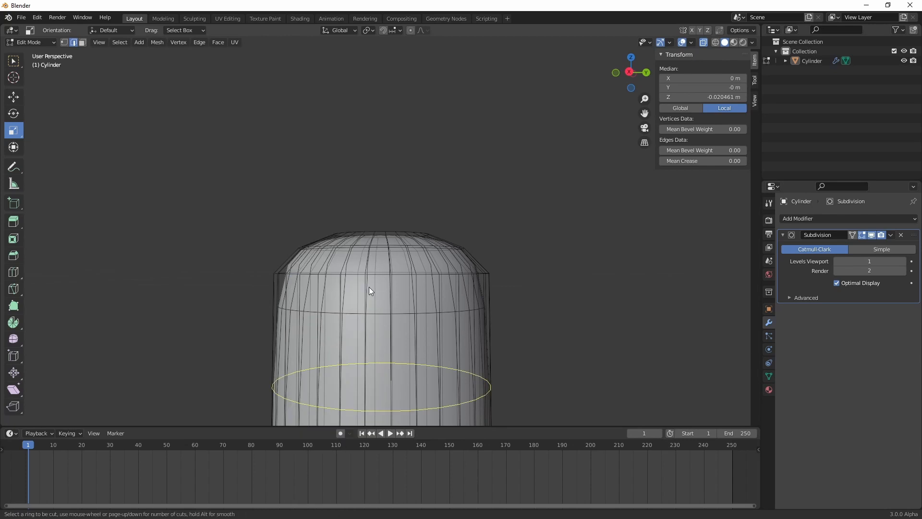
click(369, 288)
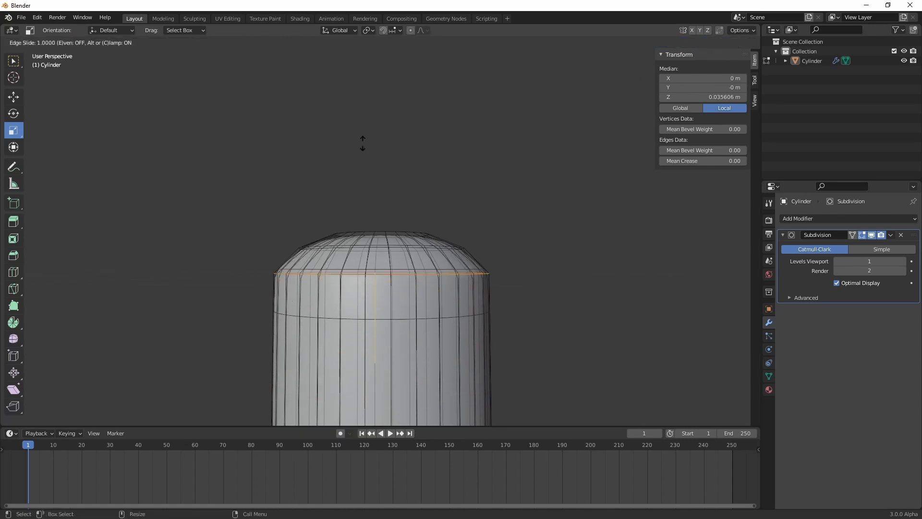
click(363, 156)
key(Tab)
scroll(358, 212, down, 5)
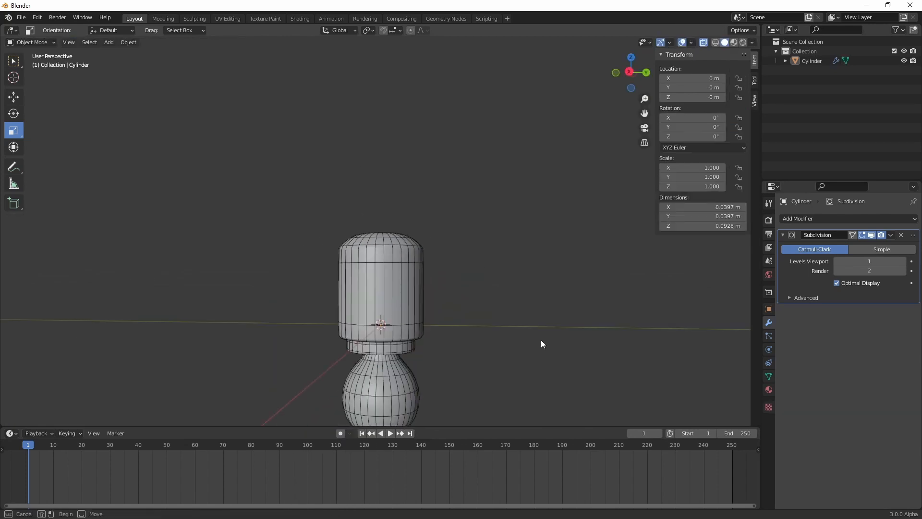
shift+middle_drag(479, 339, 472, 254)
shift+middle_drag(471, 254, 483, 295)
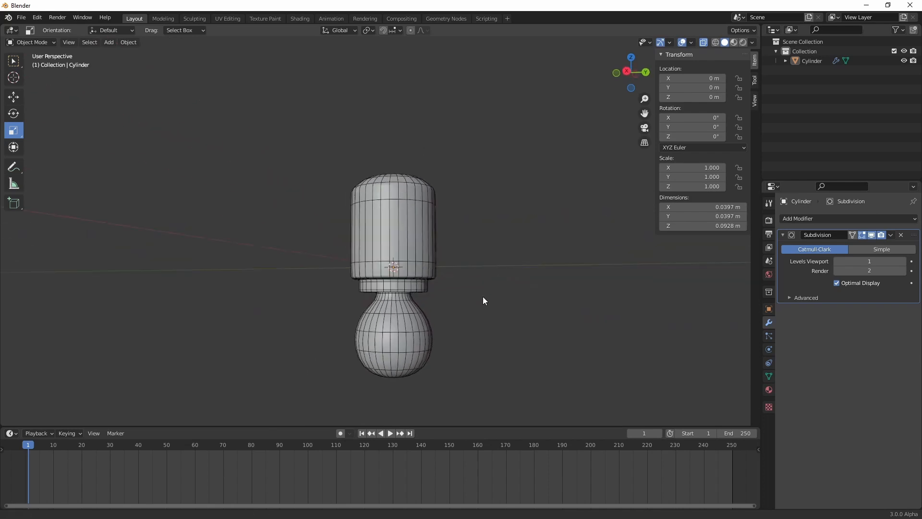
In Edit Mode, box-select all vertices above the bulb and scale them in X and Y to about 0.72
key(Tab)
middle_drag(455, 231, 489, 245)
drag(555, 123, 268, 295)
middle_drag(268, 295, 411, 298)
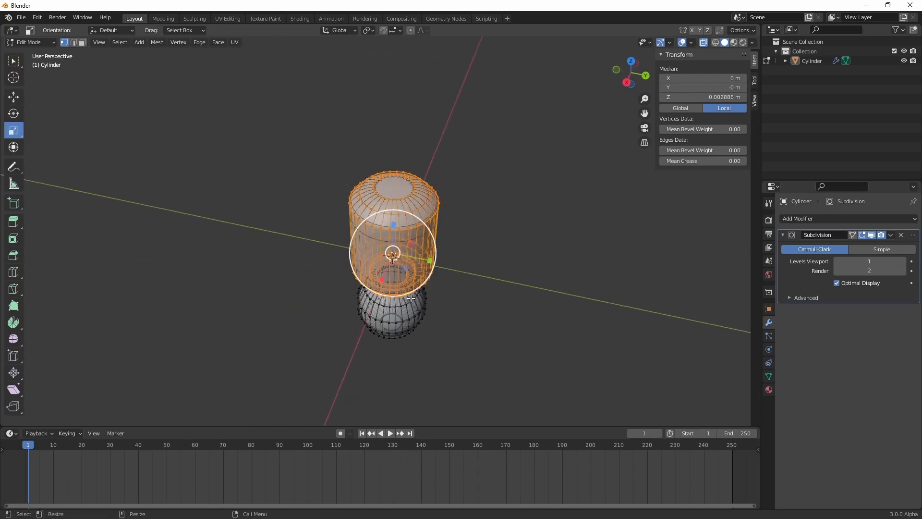
key(s)
key(shift+z)
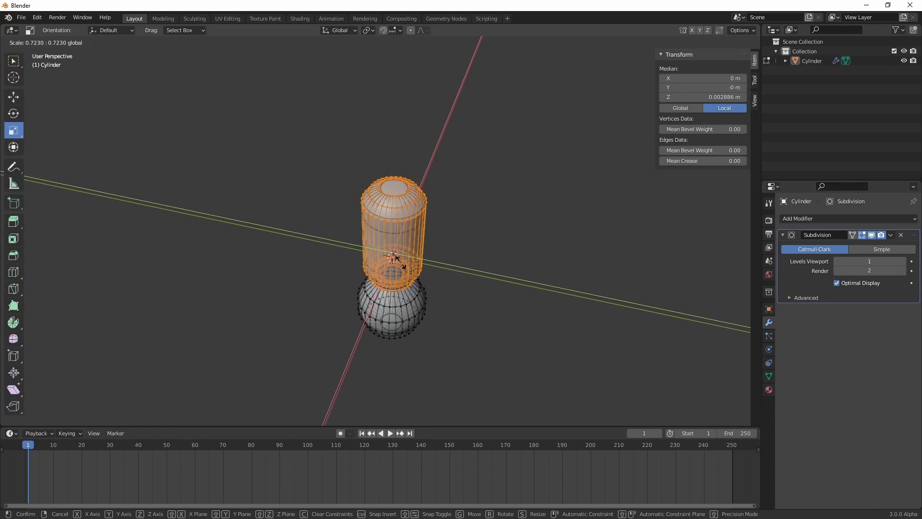
drag(401, 262, 401, 262)
Box-select the domed top's vertices and lower them about 0.009 m to shorten the body, then return to Object Mode
alt+drag(312, 187, 538, 244)
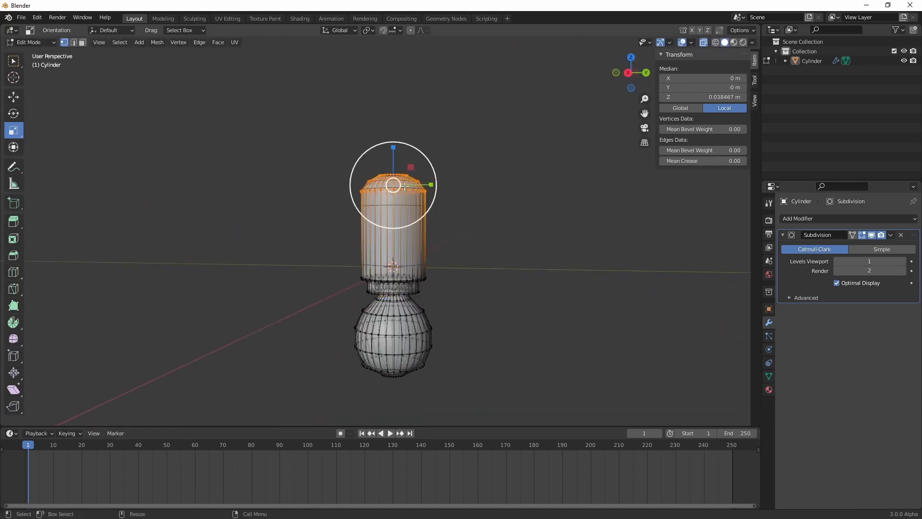
key(w)
drag(395, 154, 394, 173)
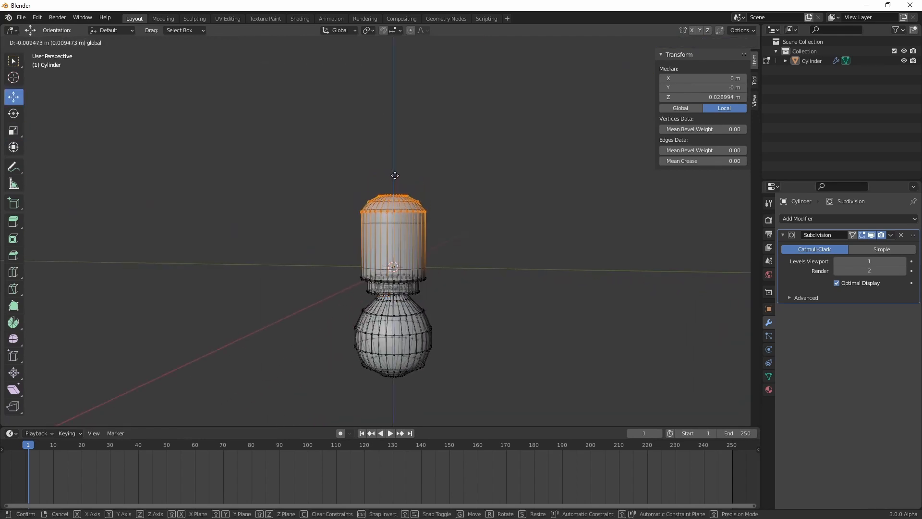
drag(395, 175, 395, 174)
key(Tab)
middle_drag(465, 333, 488, 335)
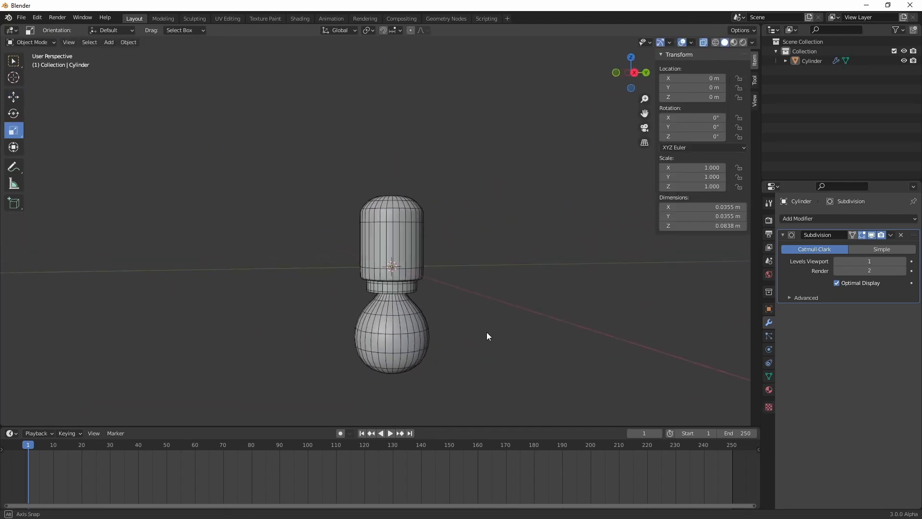
scroll(471, 339, down, 5)
scroll(451, 342, up, 7)
Box-select the body and collar above the bulb, widen them slightly in X and Y, and return to Object Mode
key(Tab)
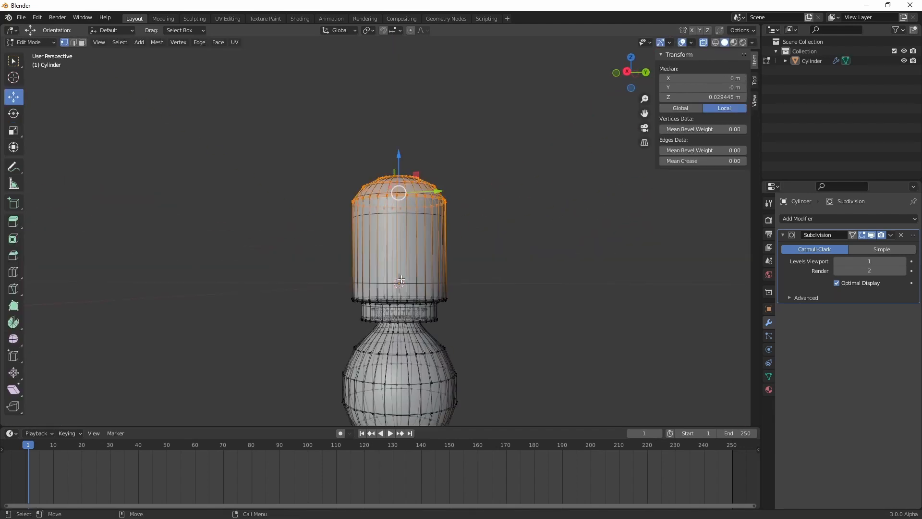
middle_drag(392, 274, 385, 278)
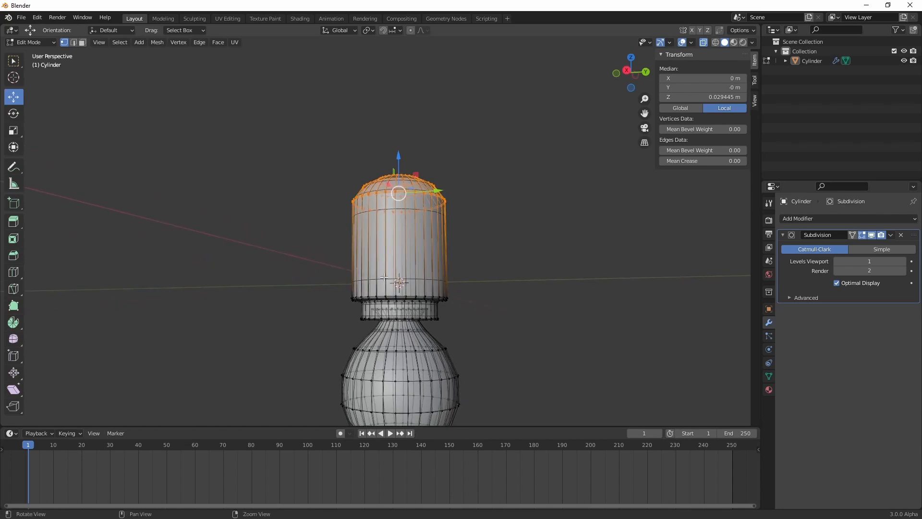
drag(315, 328, 495, 137)
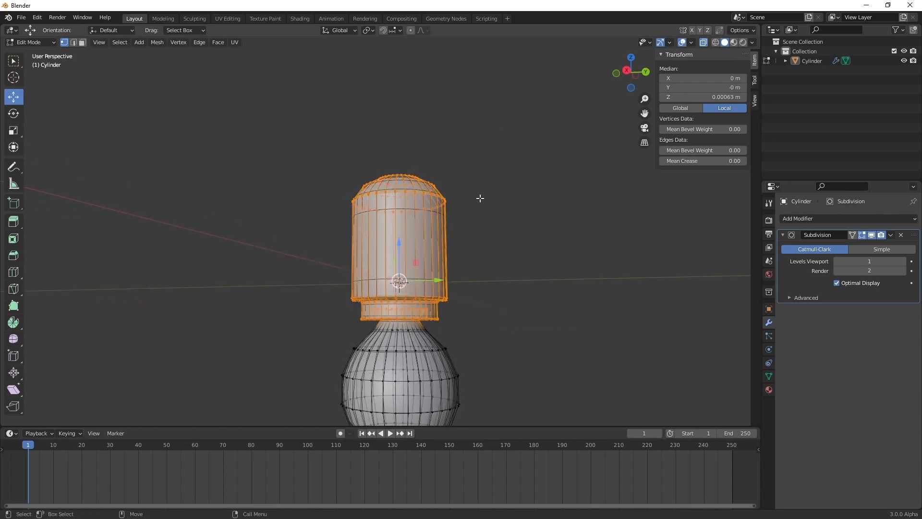
middle_drag(447, 304, 466, 331)
alt+drag(465, 331, 446, 339)
key(r)
drag(412, 288, 413, 291)
key(Tab)
scroll(510, 336, down, 4)
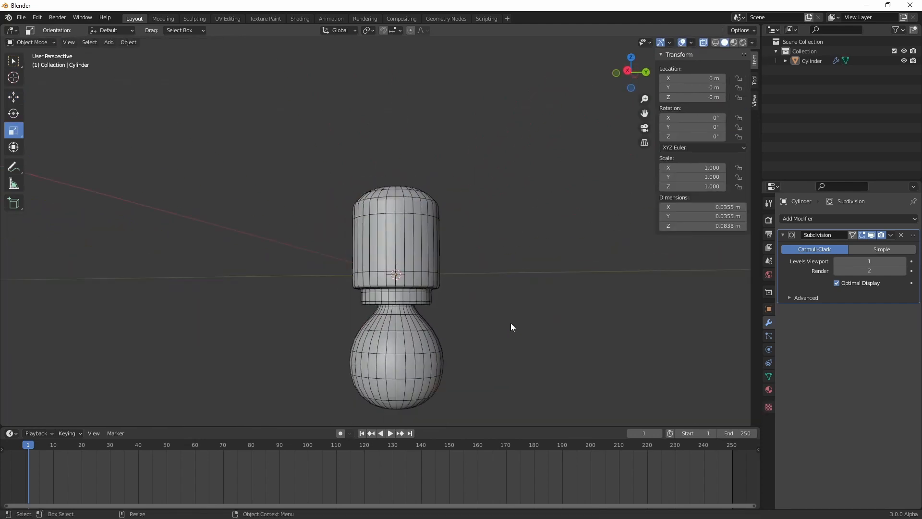
Box-select the bulb's bottommost vertices, move them slightly down, then return to Object Mode and deselect the model
click(401, 292)
scroll(397, 296, up, 5)
key(Tab)
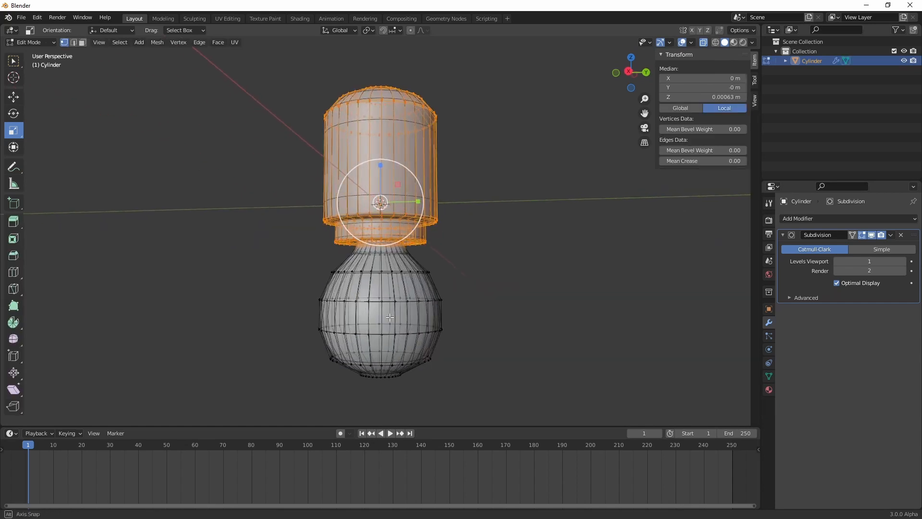
scroll(394, 310, down, 1)
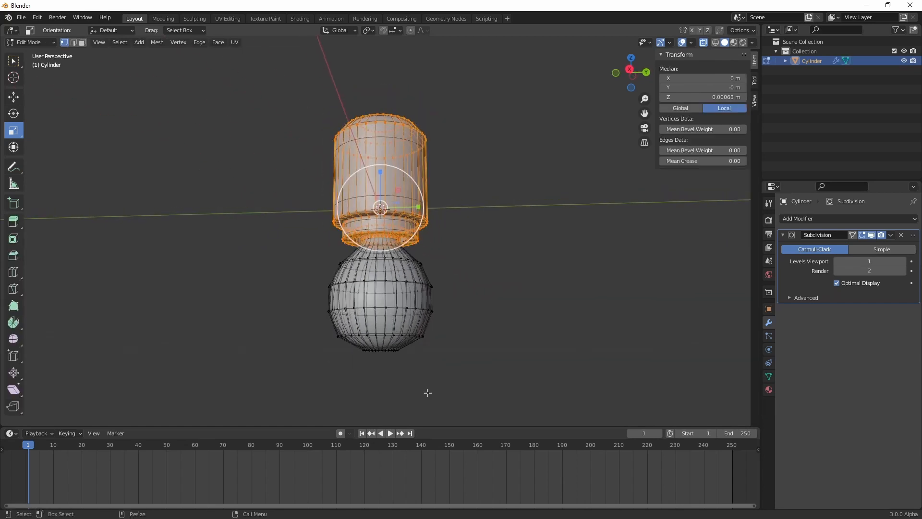
drag(434, 392, 338, 347)
key(w)
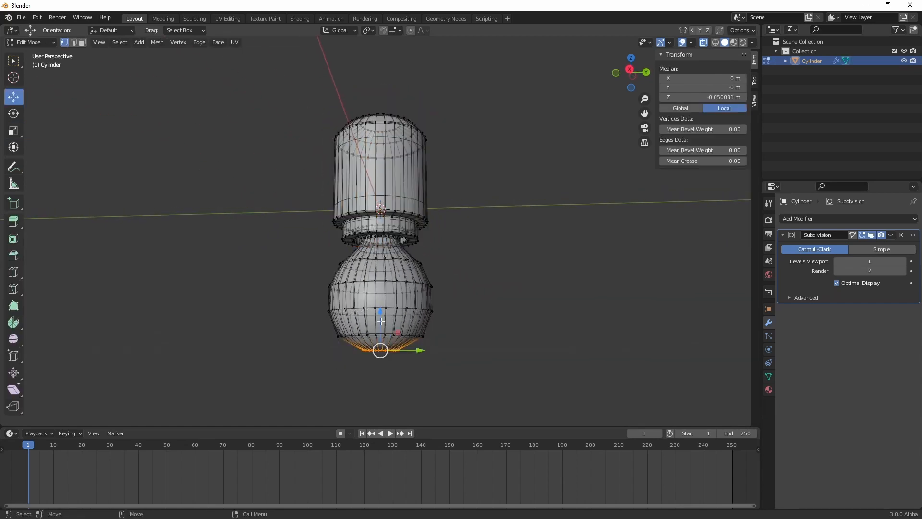
drag(380, 316, 380, 321)
key(4)
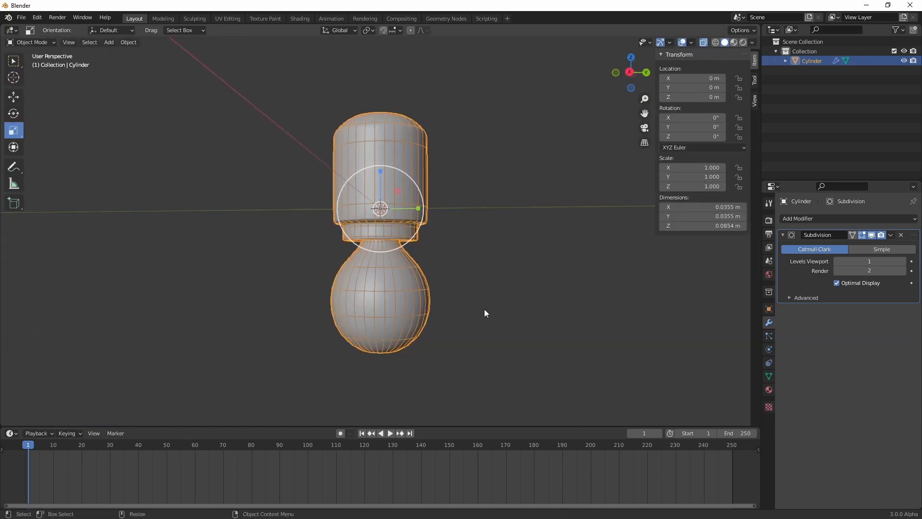
click(485, 310)
scroll(457, 298, down, 3)
middle_drag(431, 290, 414, 273)
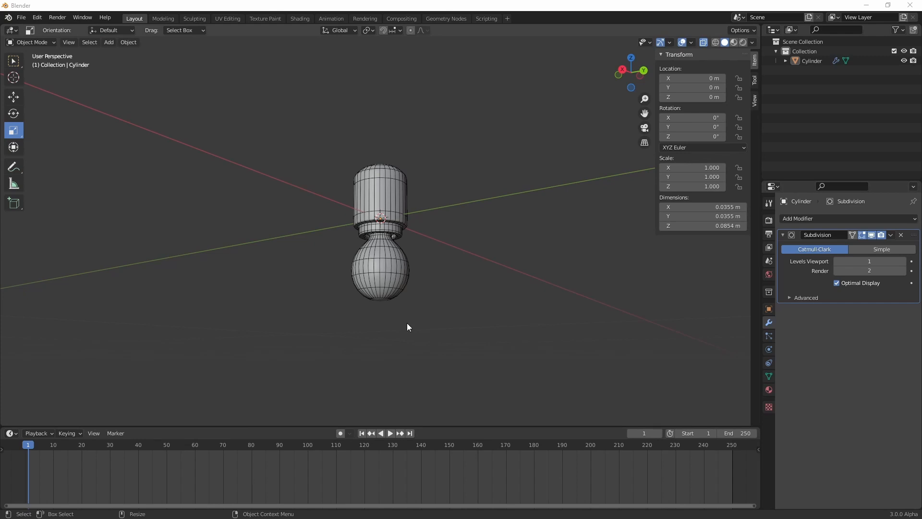
Change the timeline area to the Shader Editor and enlarge it upward
click(11, 434)
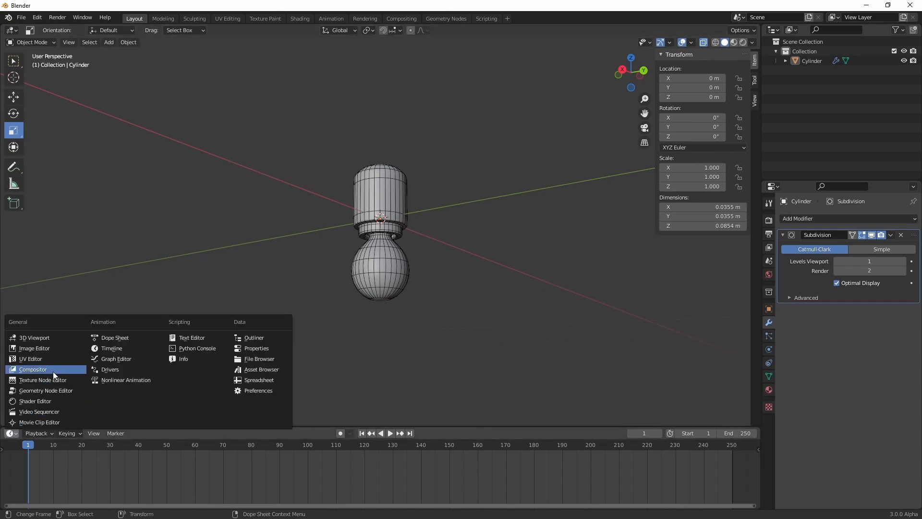
click(56, 404)
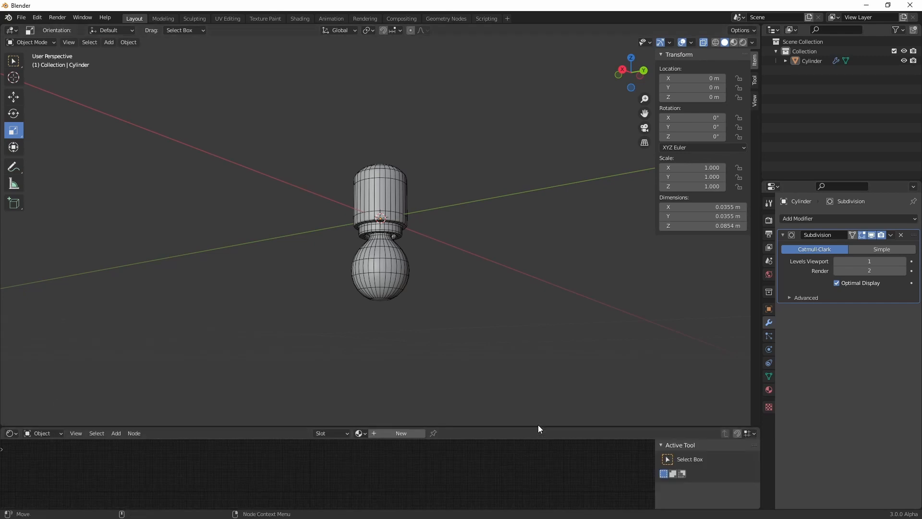
drag(538, 428, 495, 329)
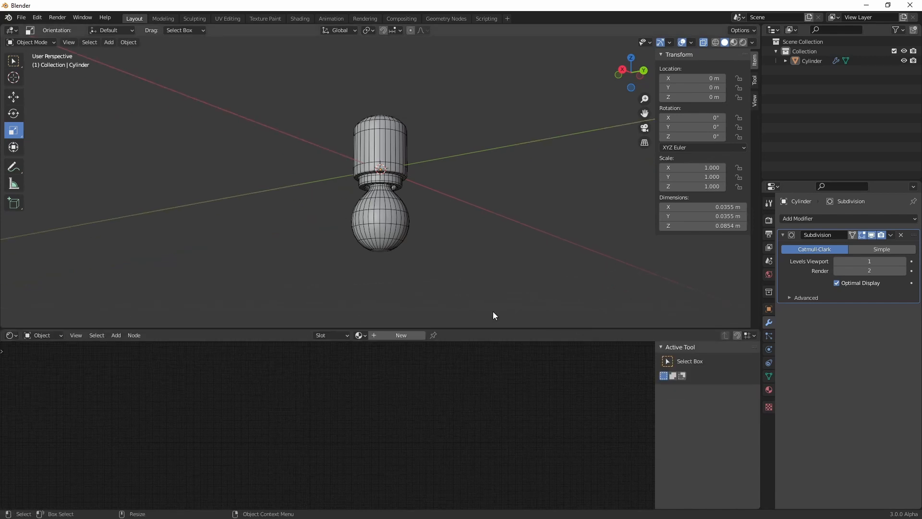
Create a new material for the cylinder and set its Principled BSDF base color to black
click(401, 335)
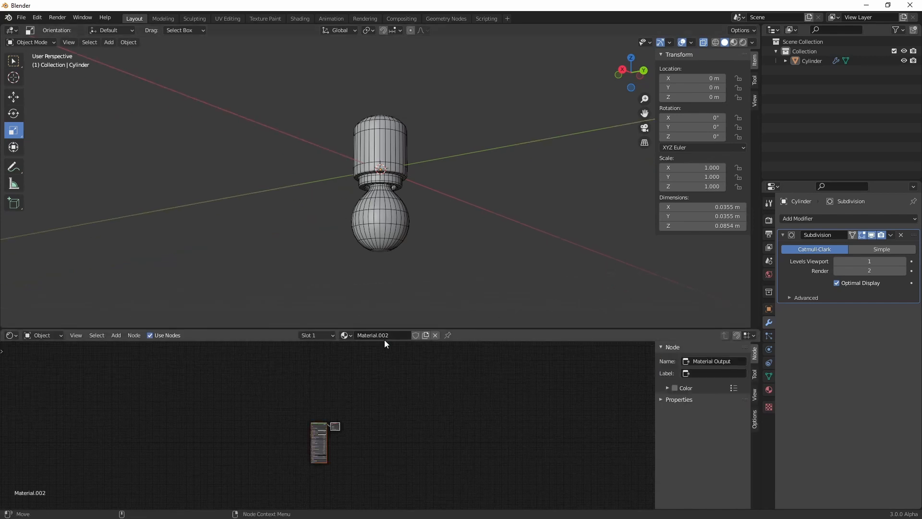
scroll(334, 440, up, 7)
middle_drag(333, 466, 480, 413)
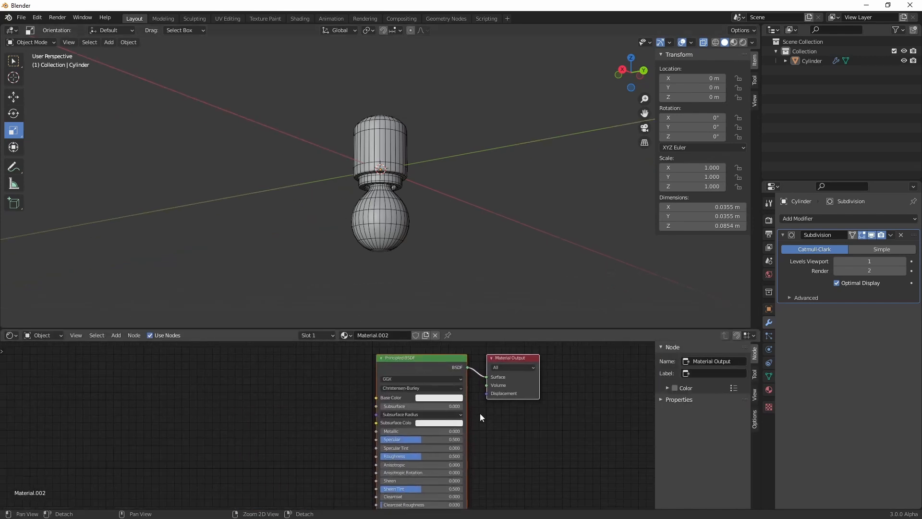
scroll(480, 413, up, 2)
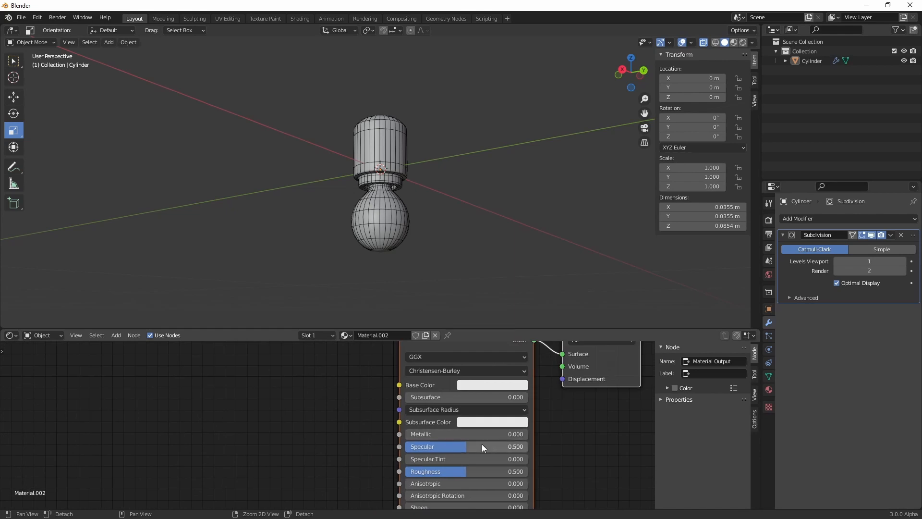
click(474, 385)
drag(555, 281, 554, 312)
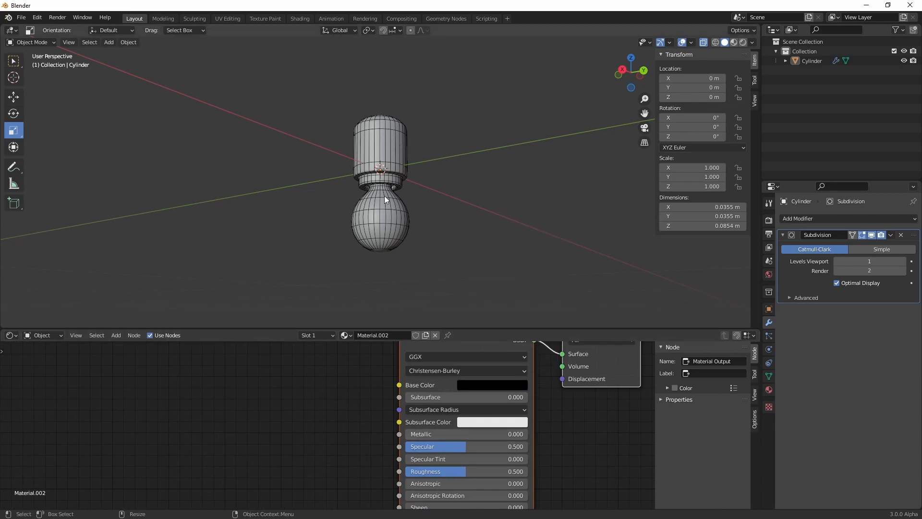
Select the cylinder model, open its material settings and switch the viewport to Rendered shading
click(392, 144)
key(Tab)
key(Tab)
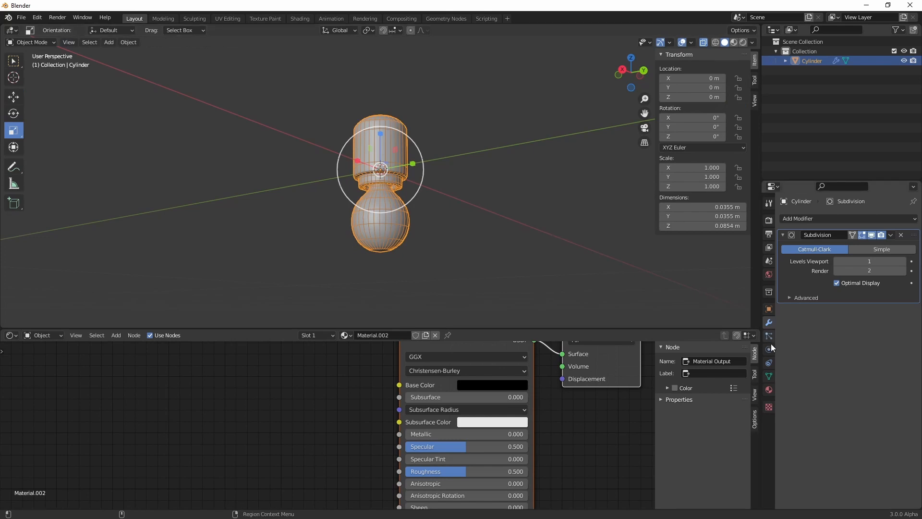
click(769, 389)
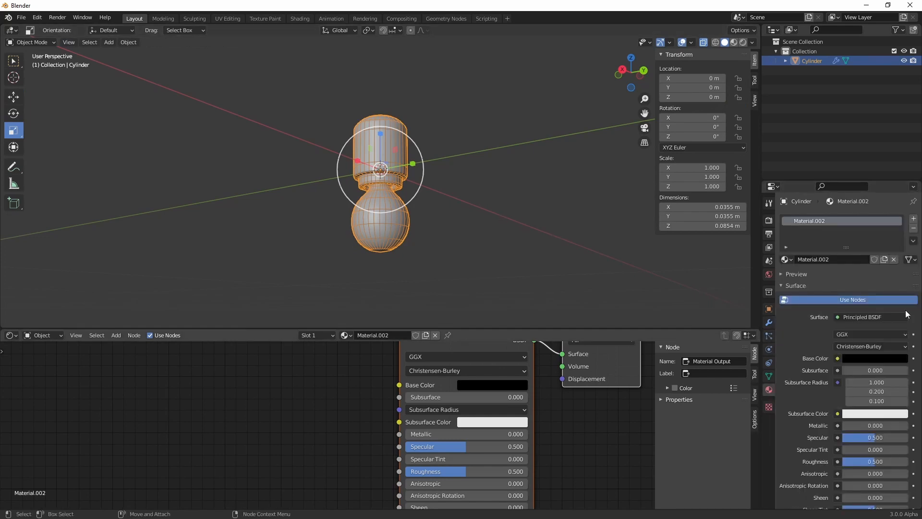
click(743, 42)
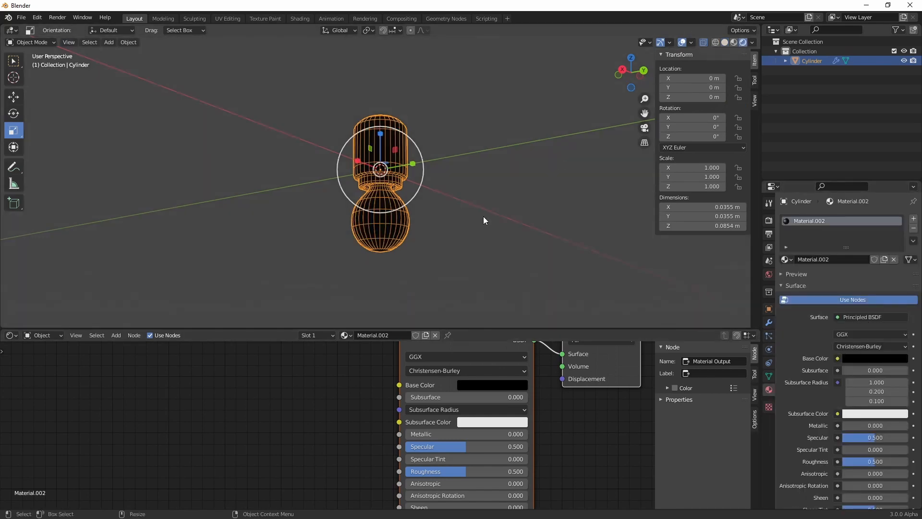
Switch the viewport to Material Preview shading and reselect the cylinder model
click(413, 173)
middle_drag(413, 174, 427, 213)
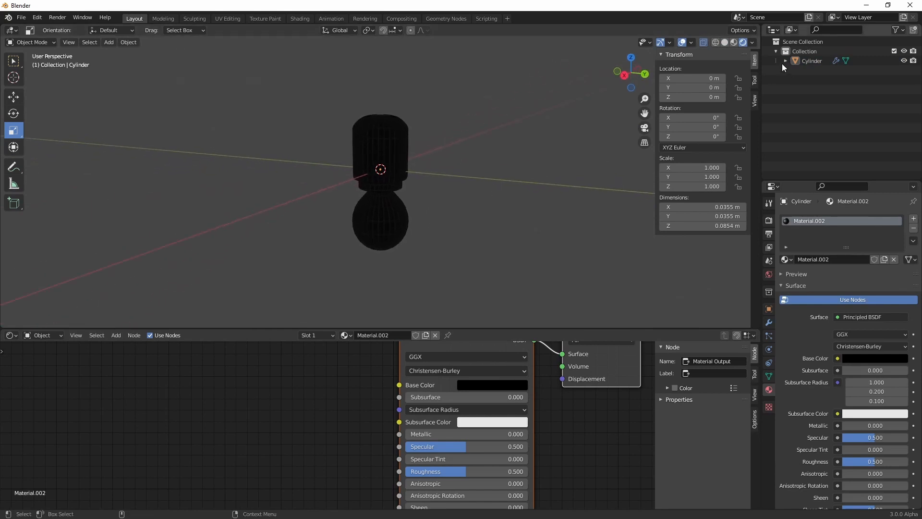
click(733, 42)
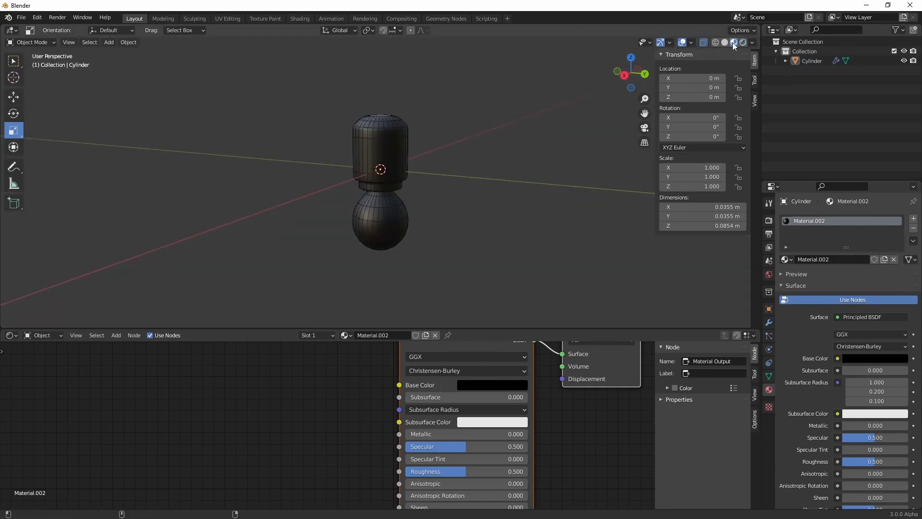
click(396, 201)
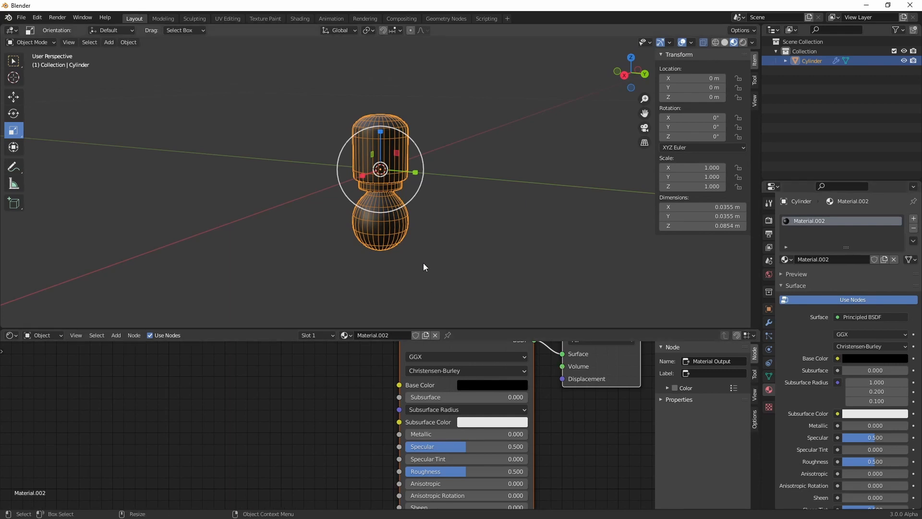
Enter Edit Mode, box-select the bulb's bottom vertices and grow the selection up to the neck
scroll(402, 259, up, 5)
key(Tab)
shift+middle_drag(492, 261, 472, 166)
middle_drag(472, 166, 464, 160)
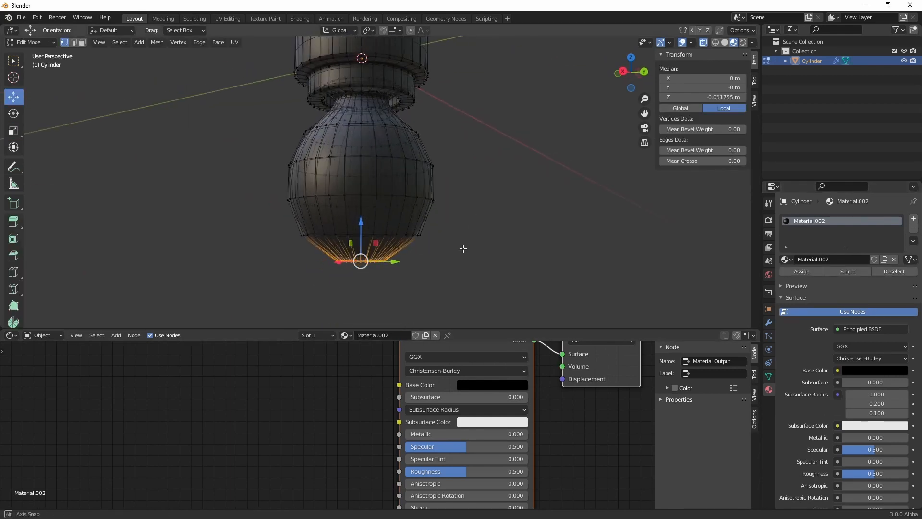
drag(470, 302, 171, 216)
key(ctrl+KP_Add)
key(ctrl+KP_Add)
key(ctrl+KP_Add)
key(ctrl+KP_Add)
key(ctrl+KP_Add)
key(ctrl+KP_Add)
key(ctrl+KP_Add)
key(ctrl+KP_Add)
key(ctrl+KP_Add)
key(ctrl+KP_Add)
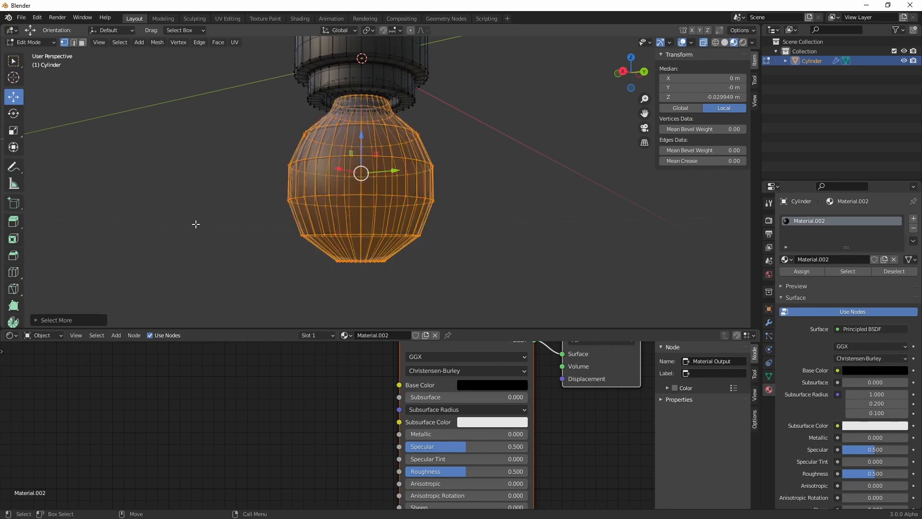
scroll(338, 152, up, 1)
alt+right_drag(338, 153, 396, 158)
alt+drag(395, 158, 417, 117)
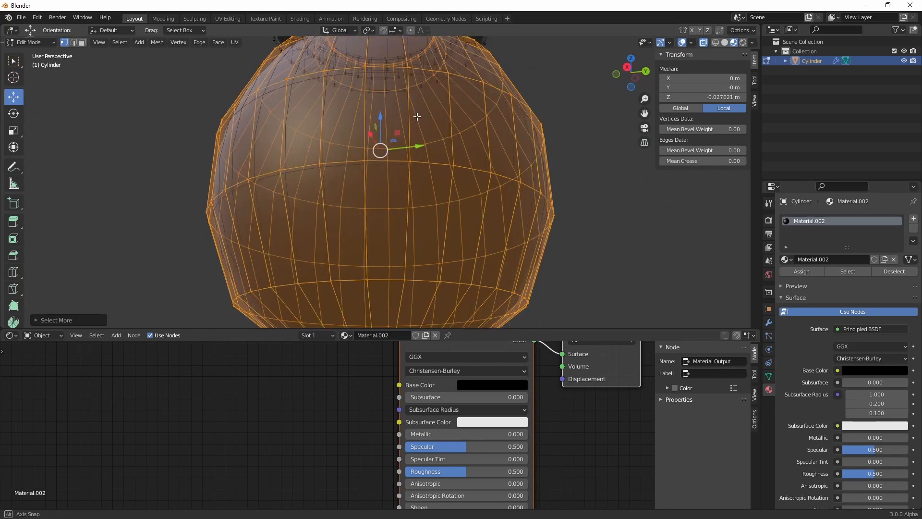
alt+middle_drag(416, 117, 434, 232)
alt+right_drag(434, 233, 414, 228)
alt+drag(414, 228, 418, 207)
In face select mode, box-select the bulb's bottom faces and grow the selection over the whole bulb up to the collar
key(3)
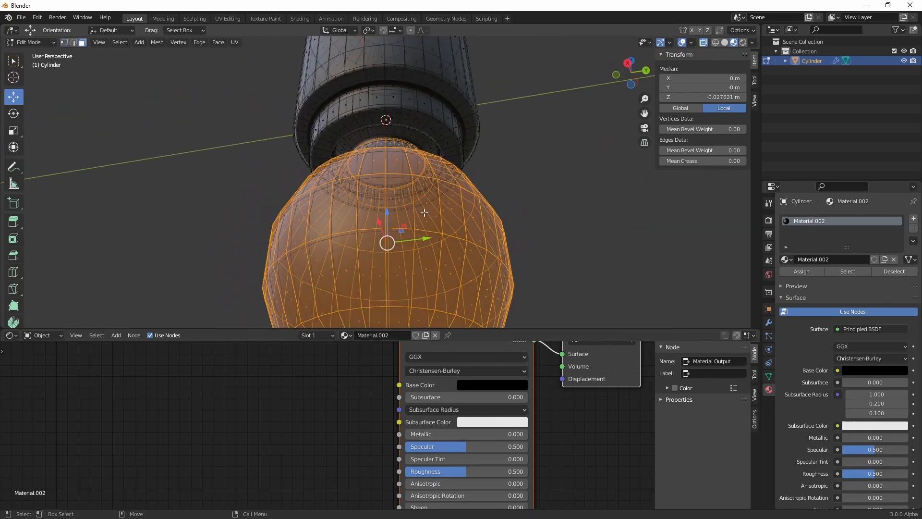
alt+middle_drag(425, 214, 410, 190)
alt+drag(409, 189, 445, 236)
alt+middle_drag(455, 271, 442, 169)
drag(500, 325, 217, 263)
key(ctrl+KP_Add)
key(ctrl+KP_Add)
key(ctrl+KP_Add)
key(ctrl+KP_Add)
key(ctrl+KP_Add)
key(ctrl+KP_Add)
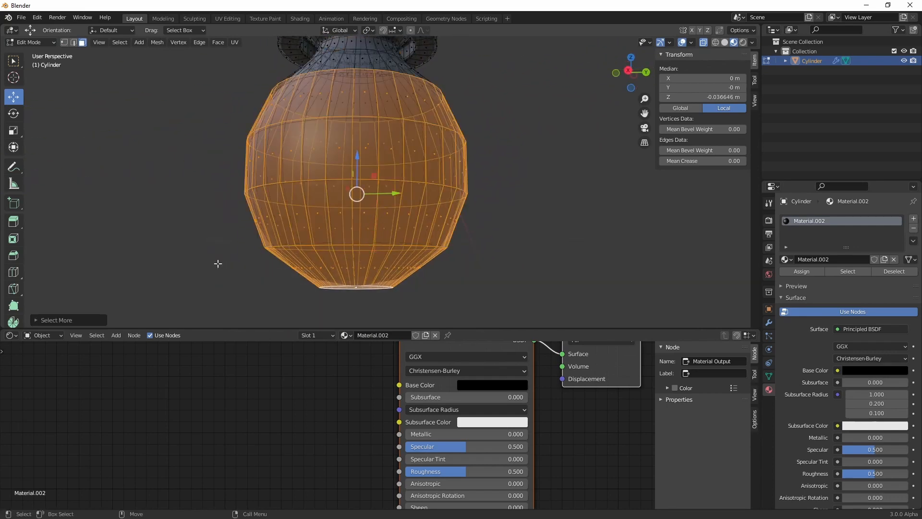
middle_drag(362, 106, 417, 207)
scroll(396, 112, up, 4)
scroll(417, 207, down, 5)
middle_drag(427, 250, 442, 217)
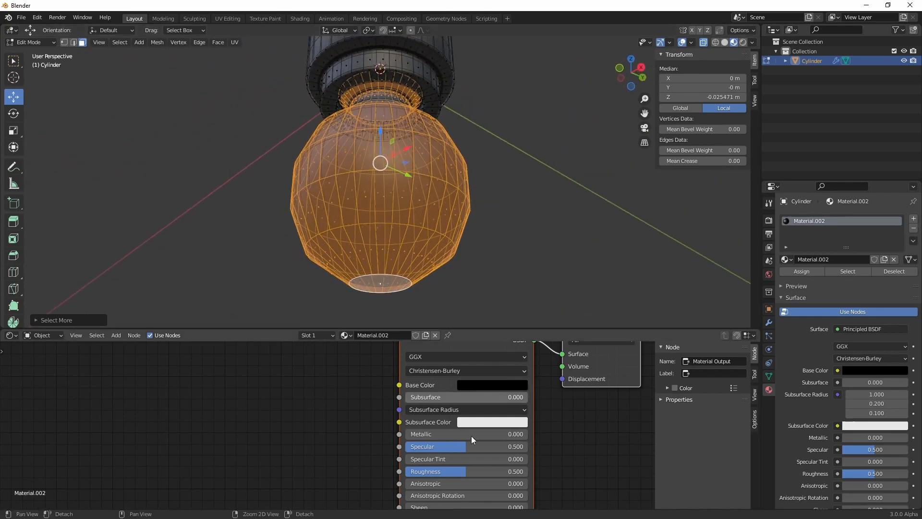
Add a second material slot to the cylinder and create a new material in it named light
middle_drag(351, 389, 398, 450)
scroll(398, 450, down, 3)
middle_drag(389, 412, 435, 383)
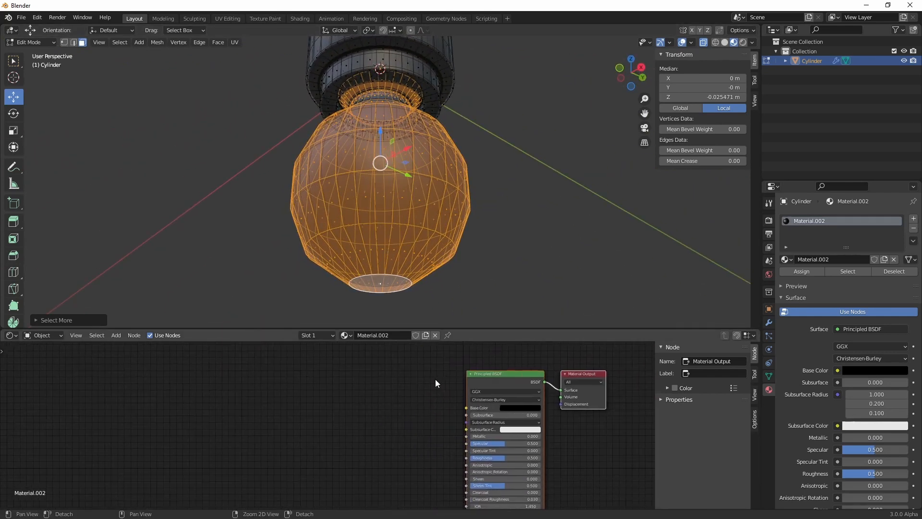
click(914, 221)
click(864, 279)
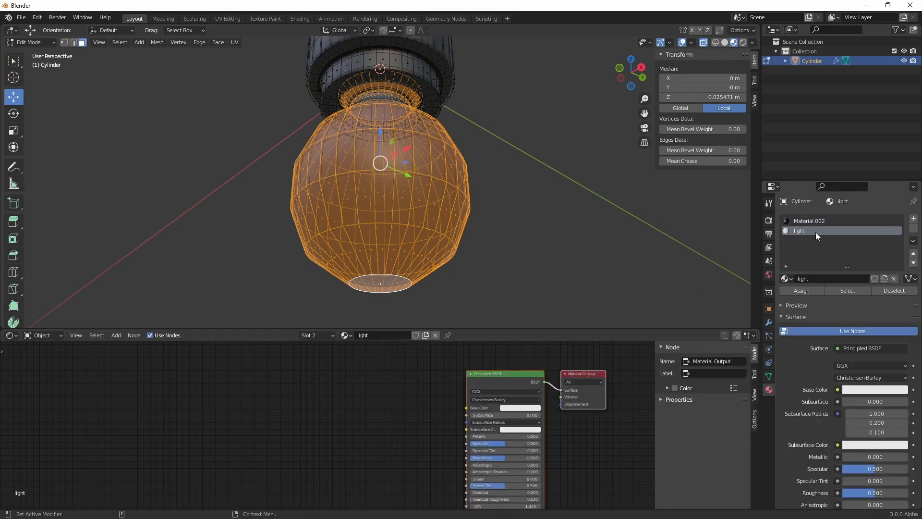
Rename the cylinder's black material as base
click(817, 221)
text(bas)
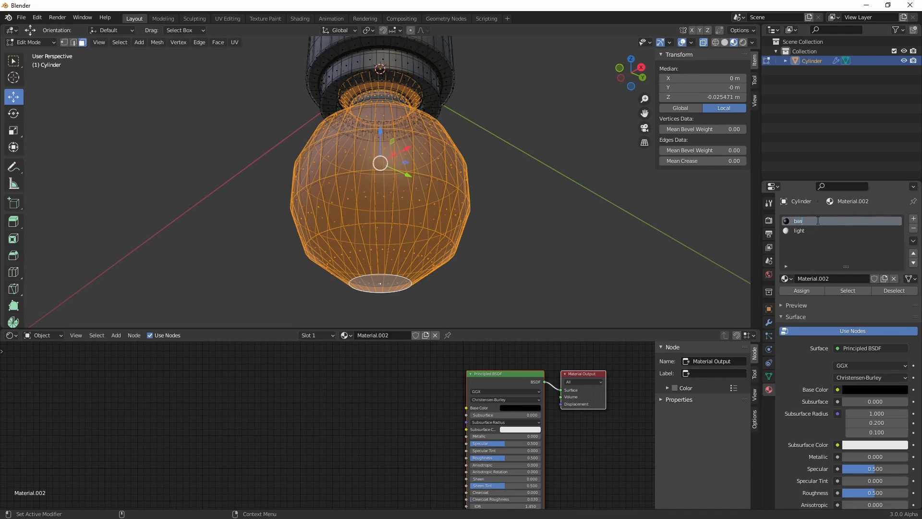
text(e)
key(Return)
Add an Object Info node to the light material and place it well before the Principled BSDF
click(815, 231)
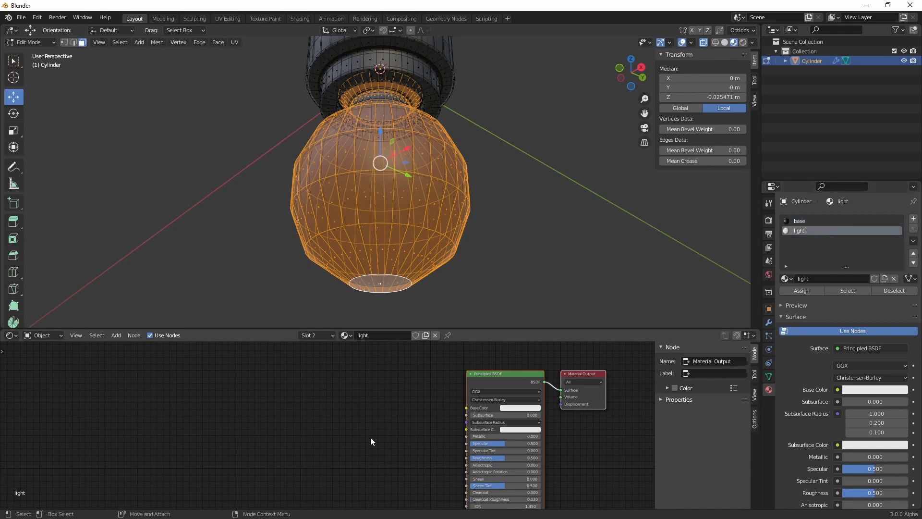
middle_drag(370, 441, 391, 421)
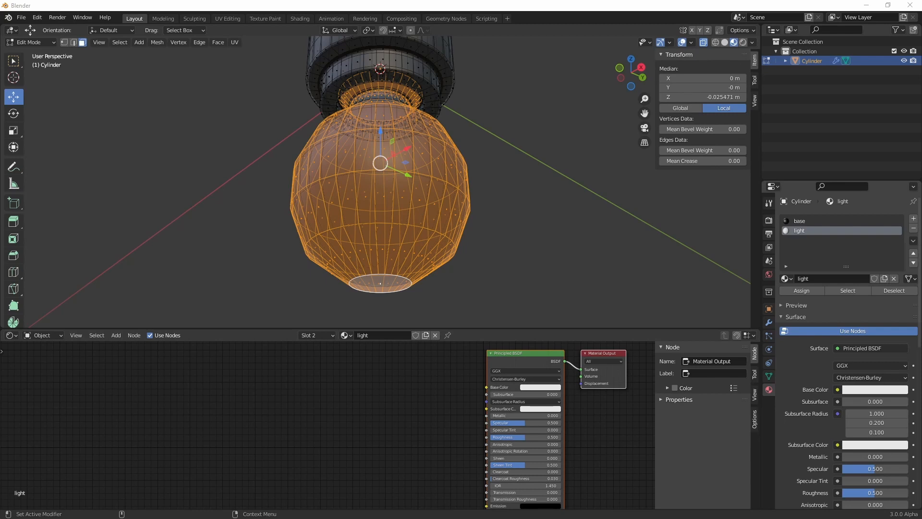
key(shift+a)
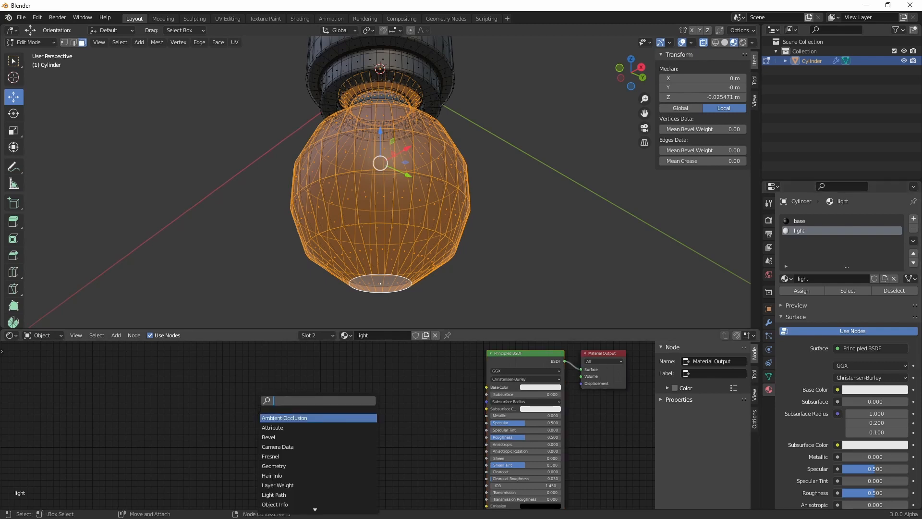
text(object)
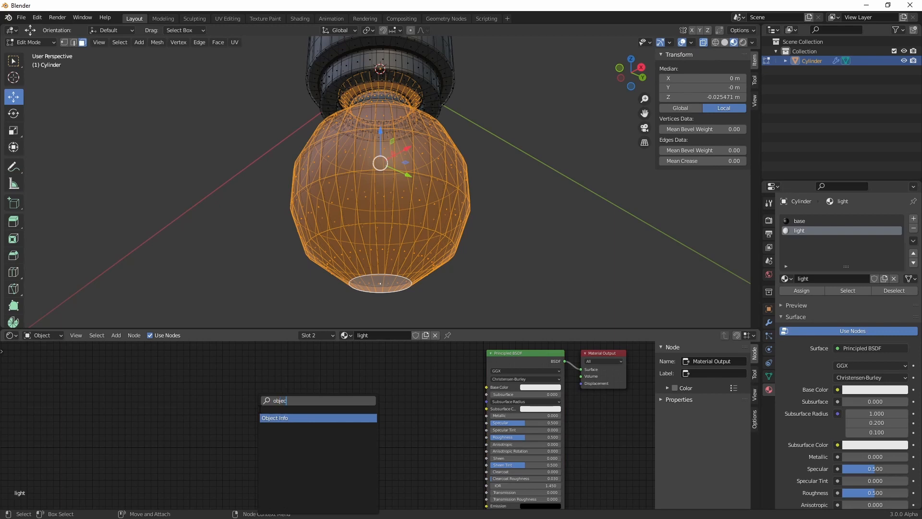
key(Return)
click(259, 409)
drag(281, 414, 215, 403)
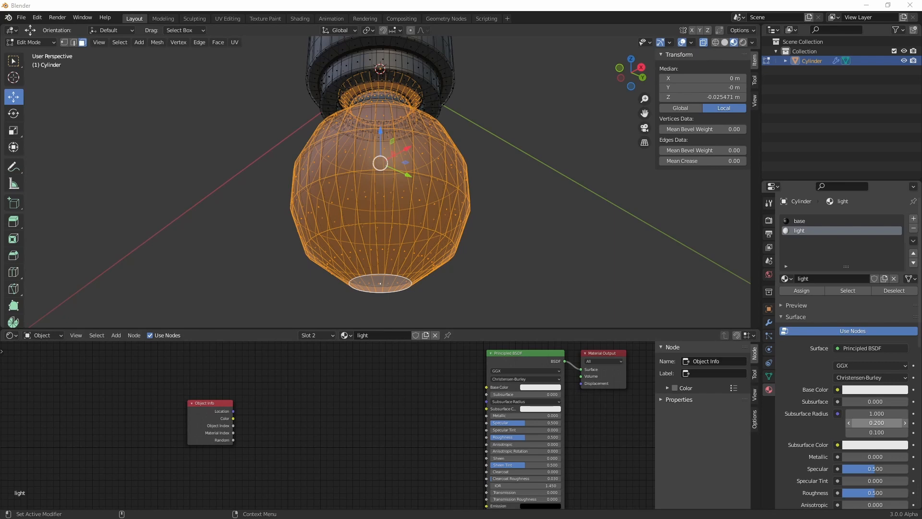
Add a ColorRamp node beside Object Info and connect the Random output to its Fac input
key(shift+a)
text(color)
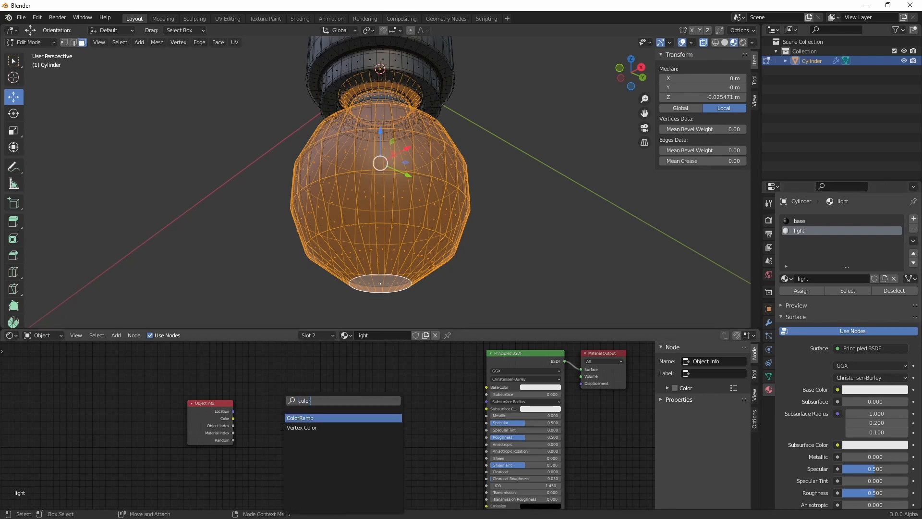
key(Return)
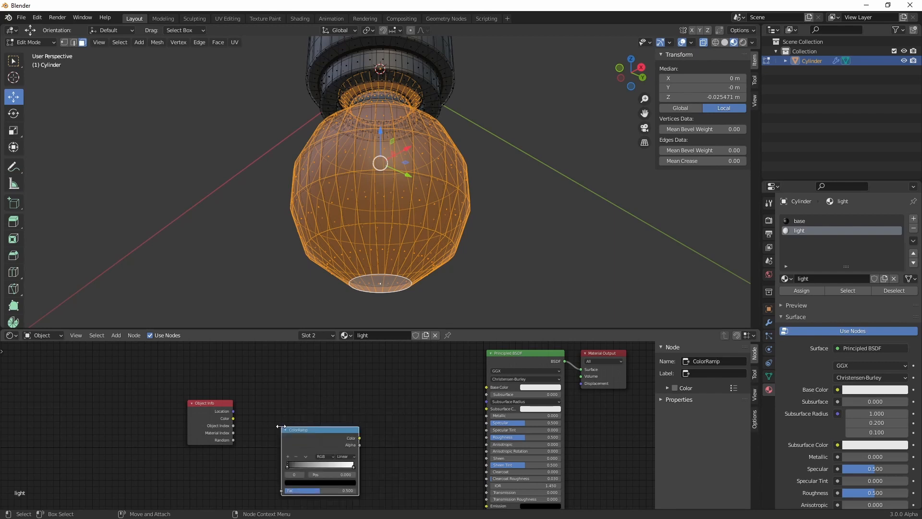
click(281, 426)
scroll(214, 420, up, 2)
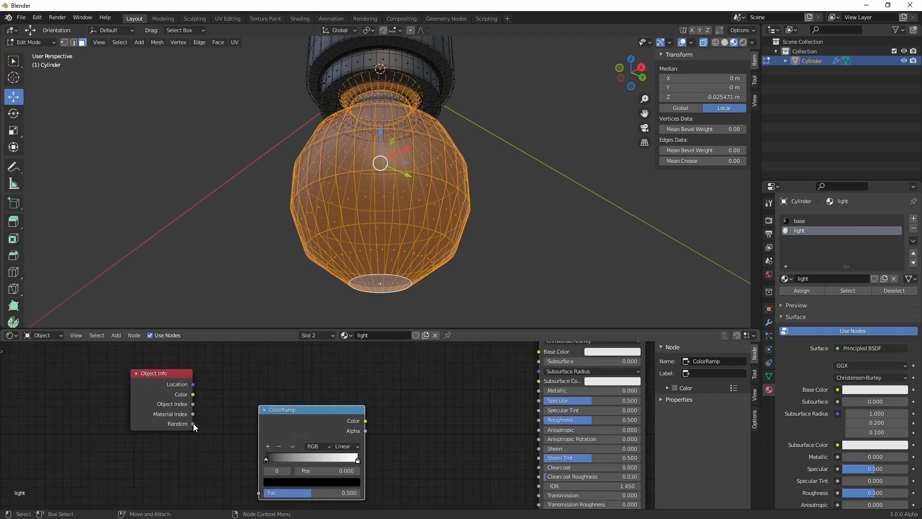
drag(193, 423, 258, 492)
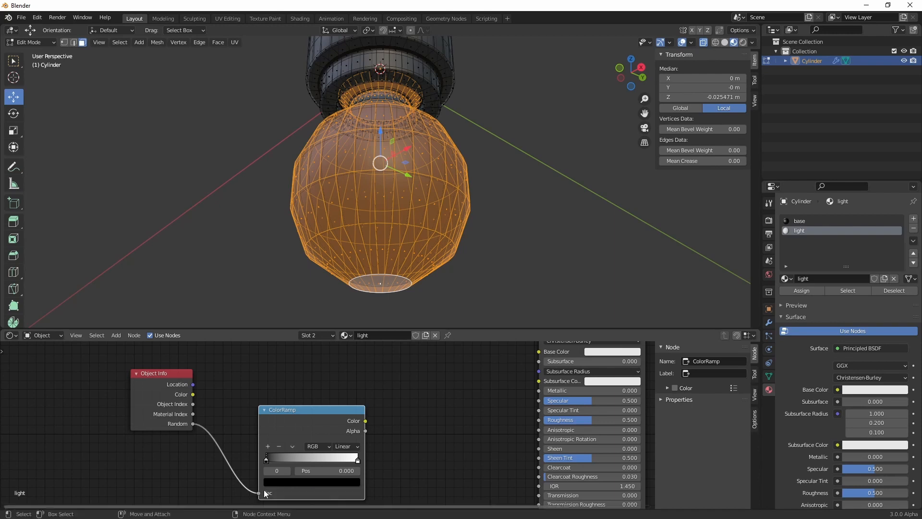
drag(304, 410, 276, 381)
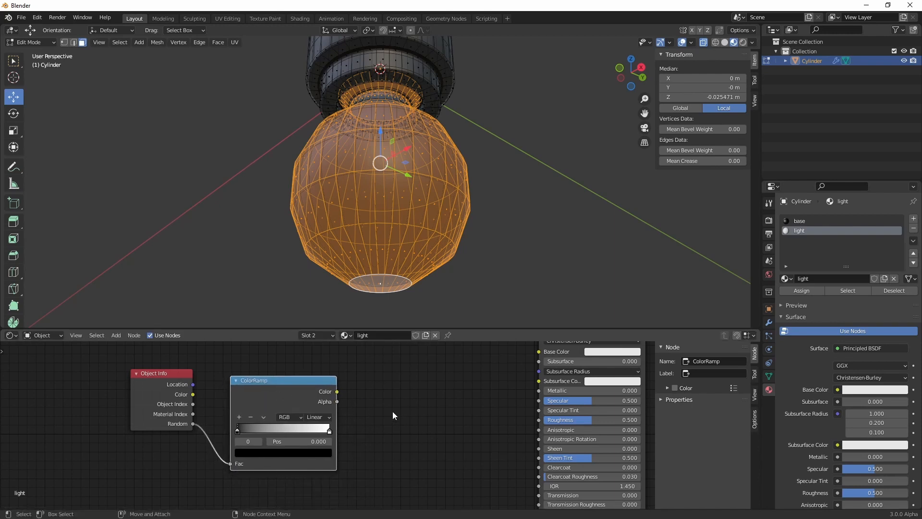
Connect the ColorRamp's Color output to both the Base Color and Emission inputs of the Principled BSDF
middle_drag(428, 411, 302, 428)
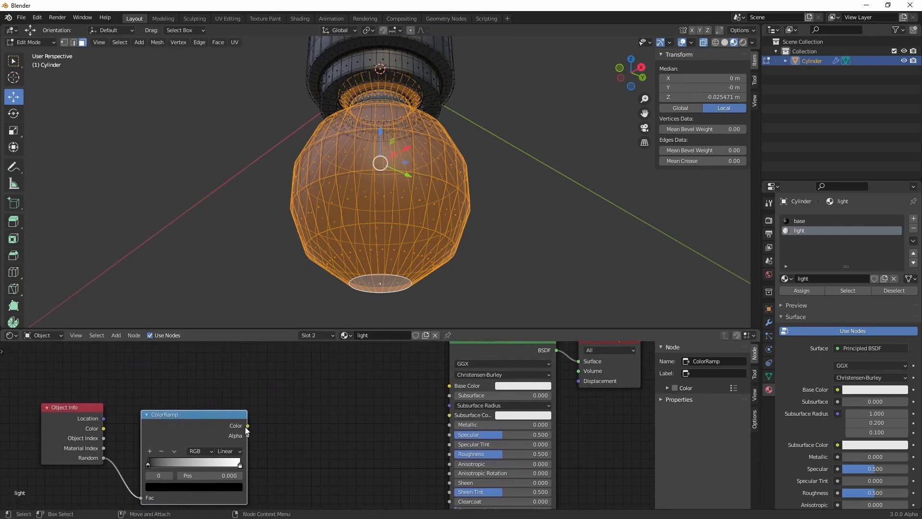
drag(247, 426, 467, 380)
scroll(390, 460, down, 5)
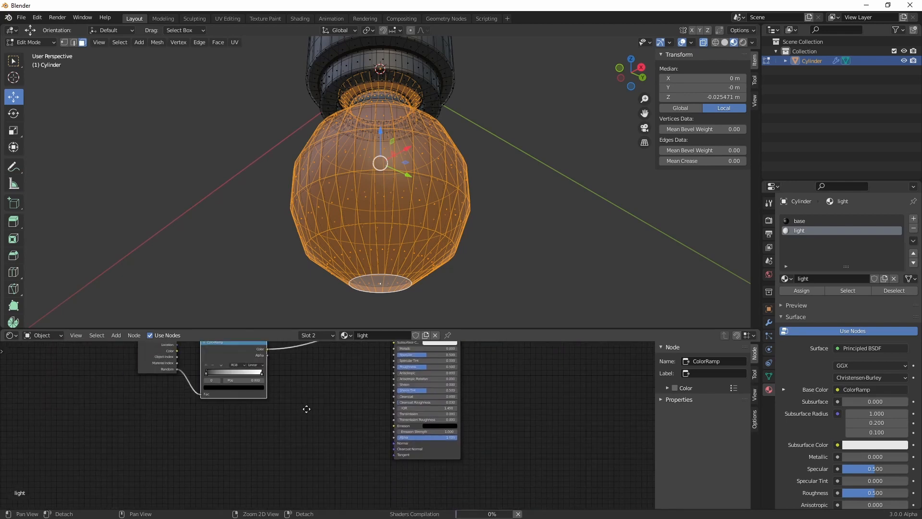
middle_drag(311, 413, 312, 452)
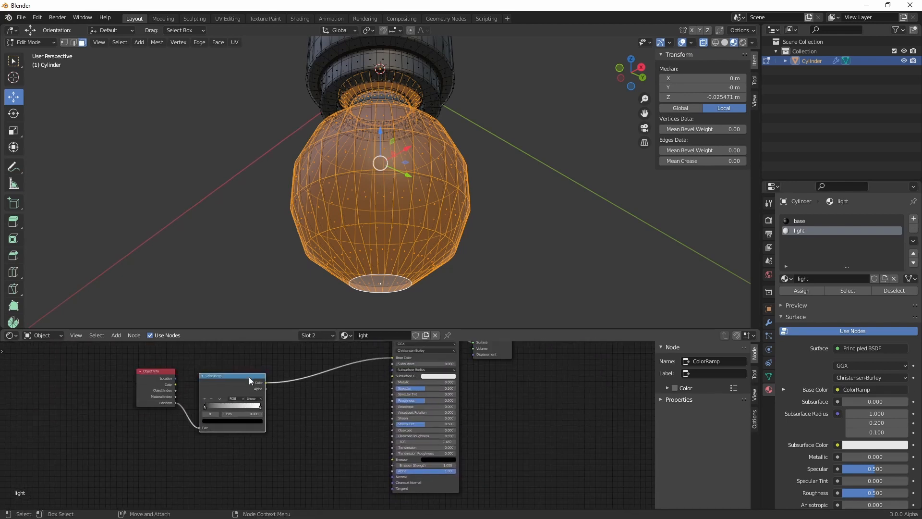
drag(250, 378, 290, 438)
scroll(386, 500, up, 2)
middle_drag(350, 481, 355, 437)
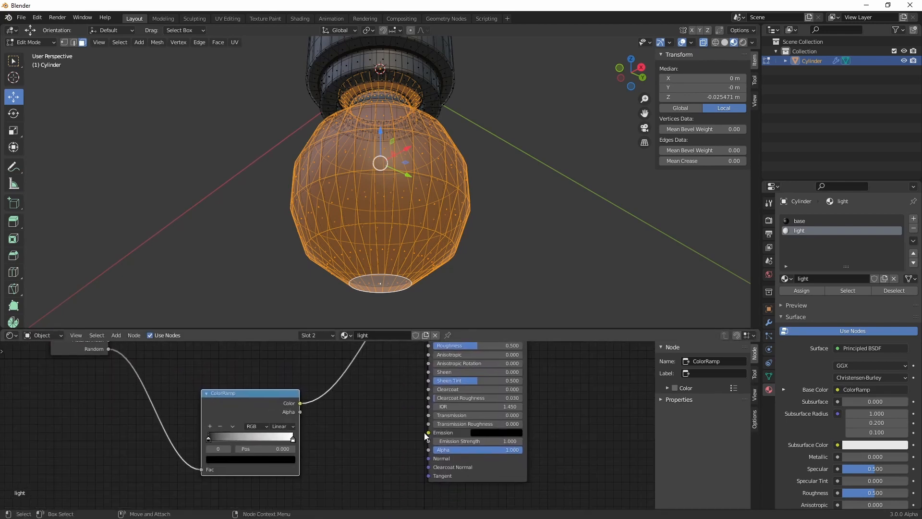
mouse_move(427, 432)
mouse_down()
mouse_move(301, 406)
mouse_move(387, 434)
mouse_move(428, 433)
mouse_up()
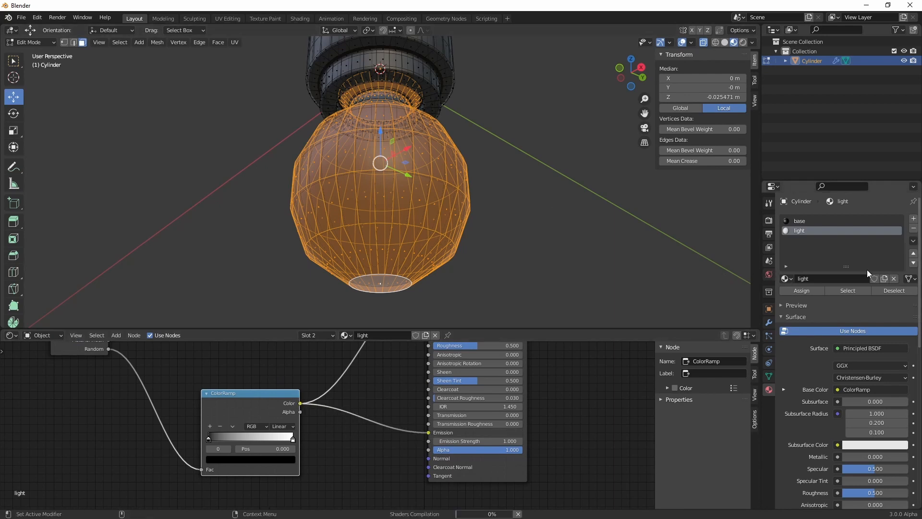
Assign the light material to the selected bulb faces, then deselect them and return to Object Mode
click(542, 211)
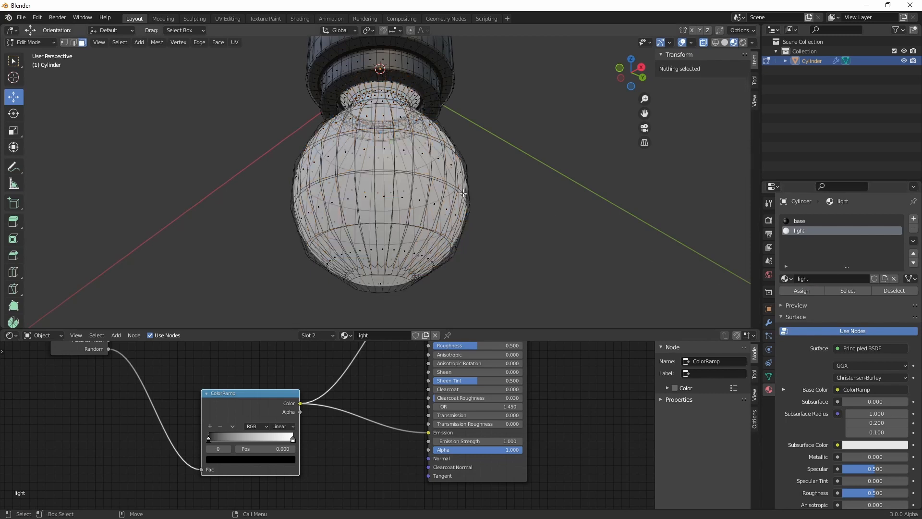
click(411, 187)
key(4)
alt+drag(498, 190, 477, 230)
scroll(488, 205, down, 3)
scroll(474, 232, up, 2)
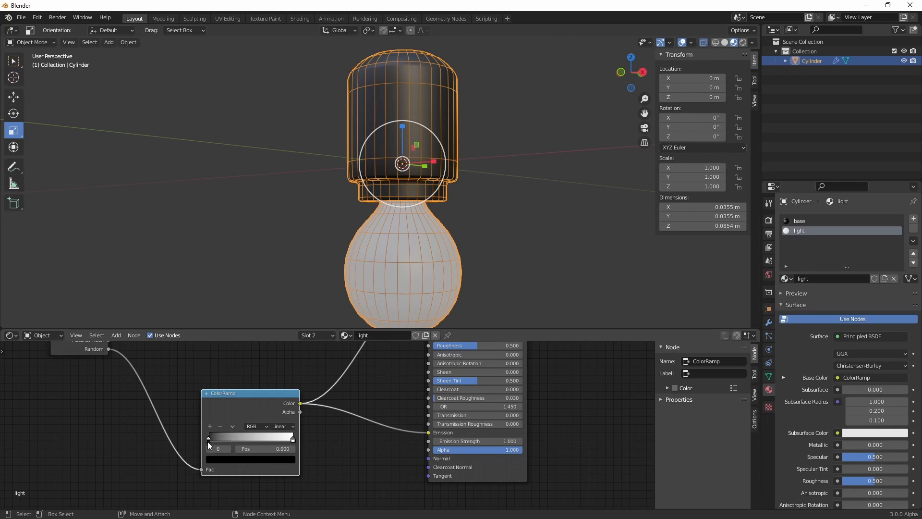
Set the ColorRamp's first color stop to green with RGB values 0, 0.992 and 0
click(218, 459)
scroll(265, 375, up, 20)
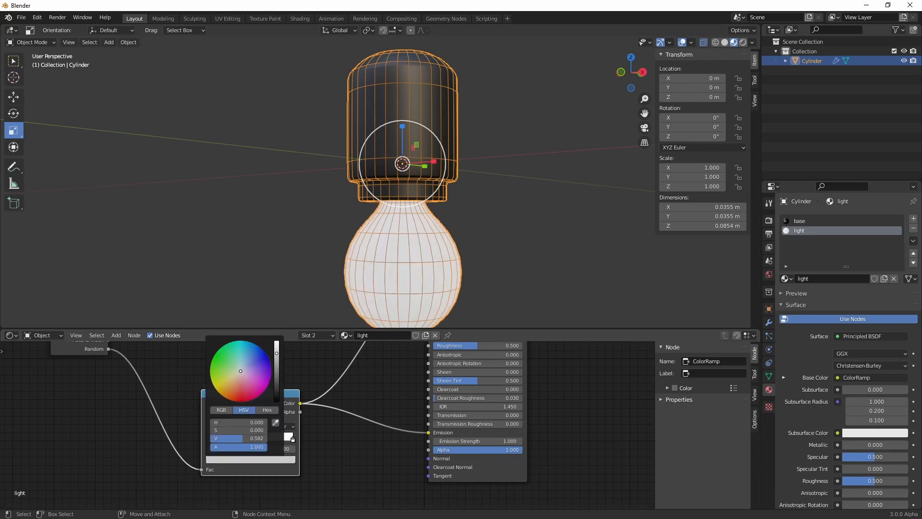
click(226, 410)
drag(232, 423, 212, 422)
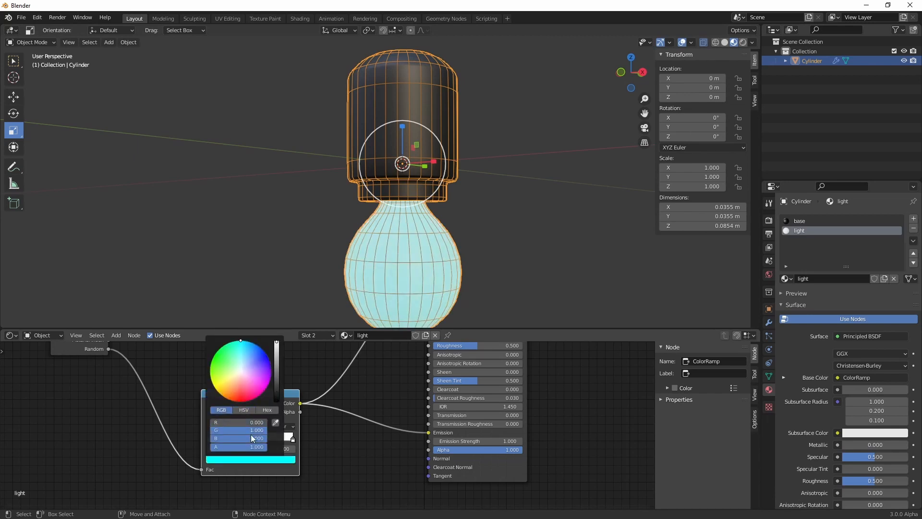
drag(265, 437, 209, 439)
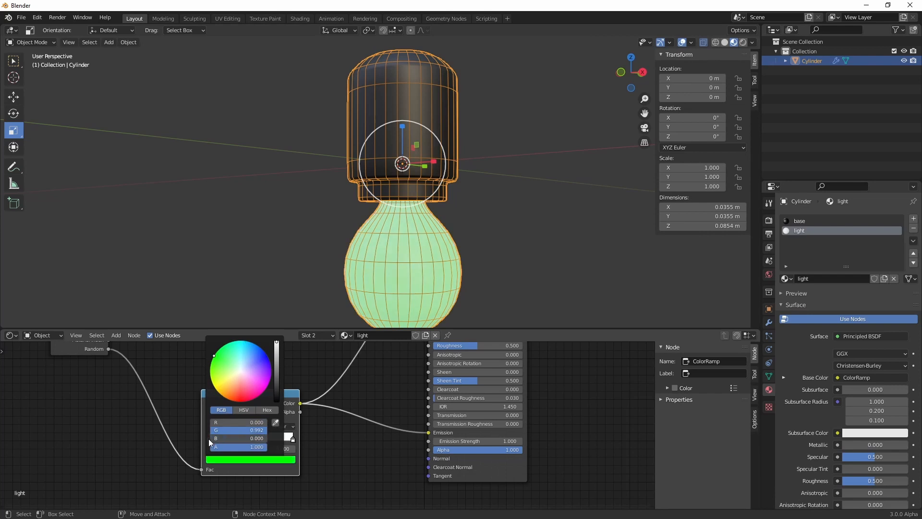
click(241, 459)
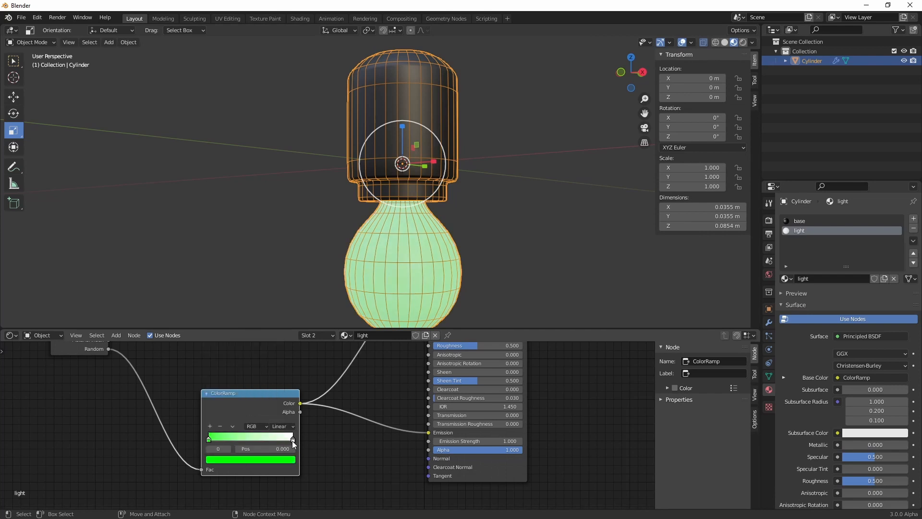
Set the ColorRamp's last color stop, at position 1.000, to a saturated blue
click(292, 440)
click(247, 461)
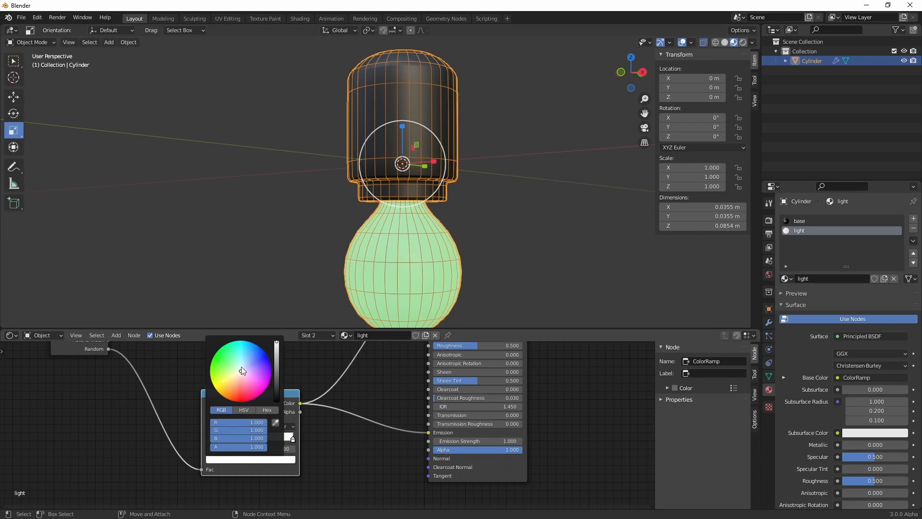
drag(242, 368, 265, 352)
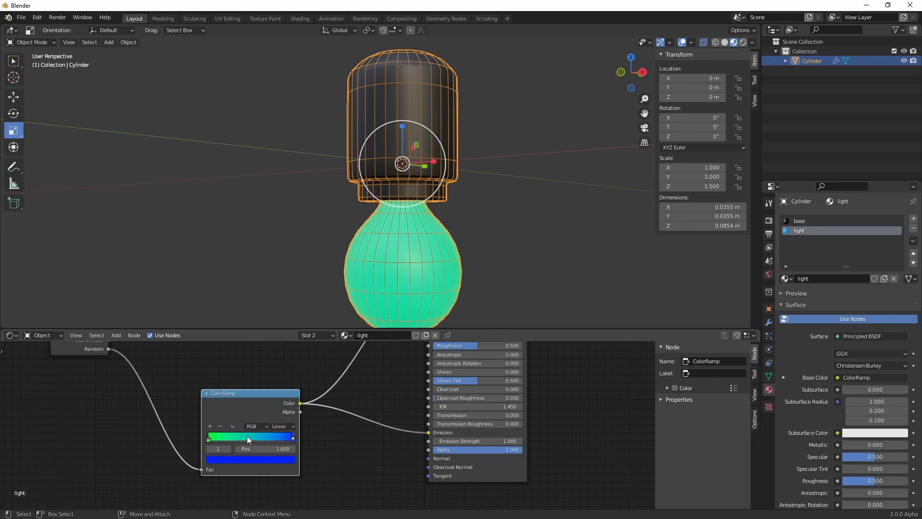
Add a middle color stop at position 0.500 to the ColorRamp and set it to red with RGB values 1, 0 and 0
click(209, 426)
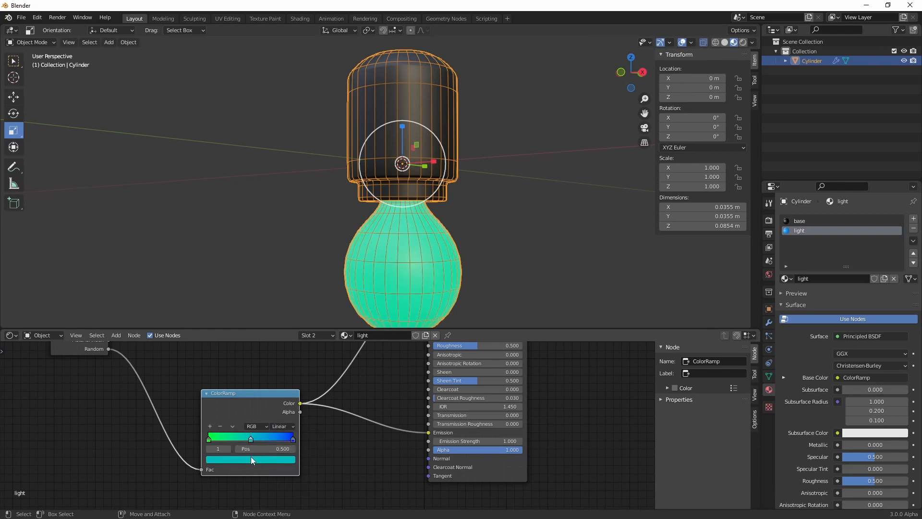
click(251, 460)
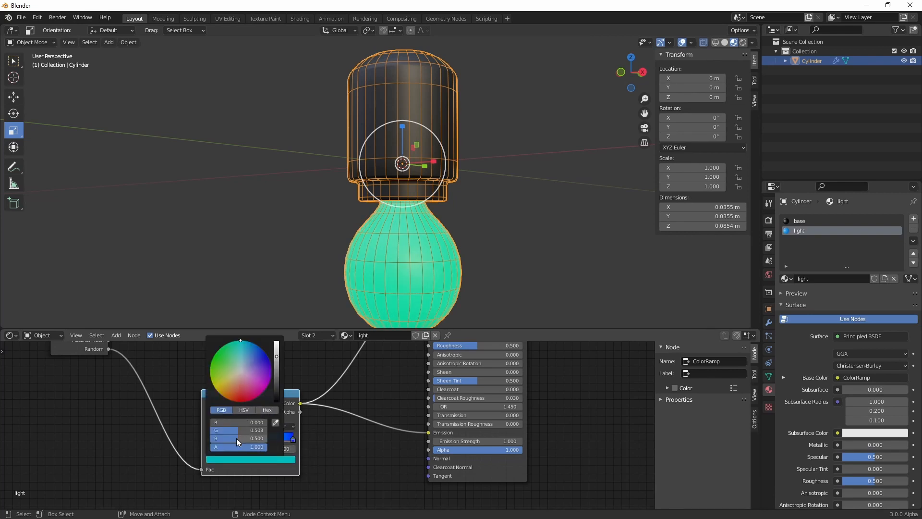
drag(231, 422, 192, 431)
drag(263, 438, 197, 437)
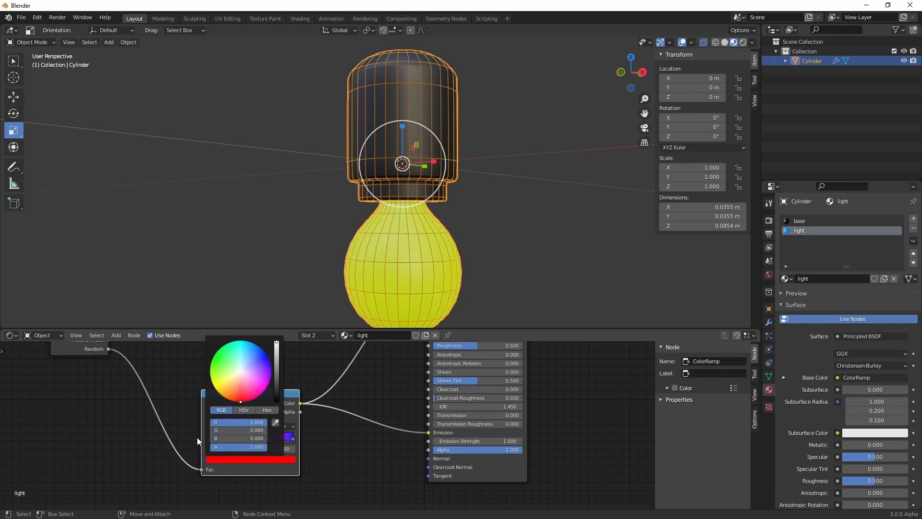
Examine the bulb's light color in the viewport from different distances and angles
scroll(450, 256, down, 3)
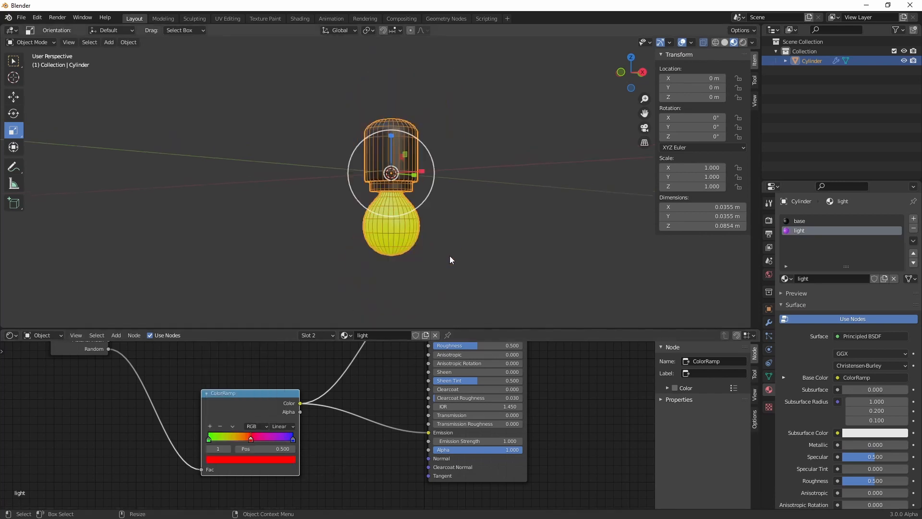
scroll(449, 240, down, 2)
click(448, 198)
scroll(448, 202, up, 5)
click(404, 235)
scroll(405, 236, down, 1)
mouse_move(405, 235)
alt+mouse_down()
mouse_move(414, 259)
mouse_move(418, 244)
alt+mouse_up()
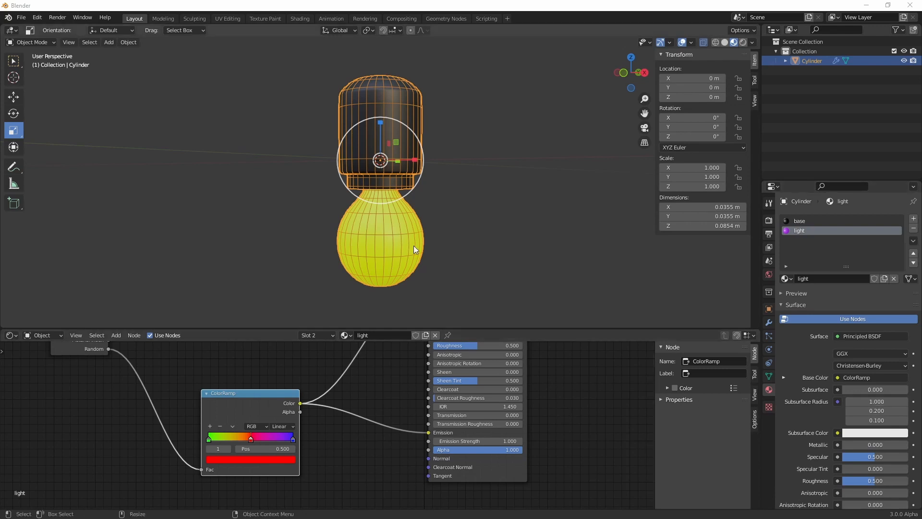
scroll(402, 261, down, 3)
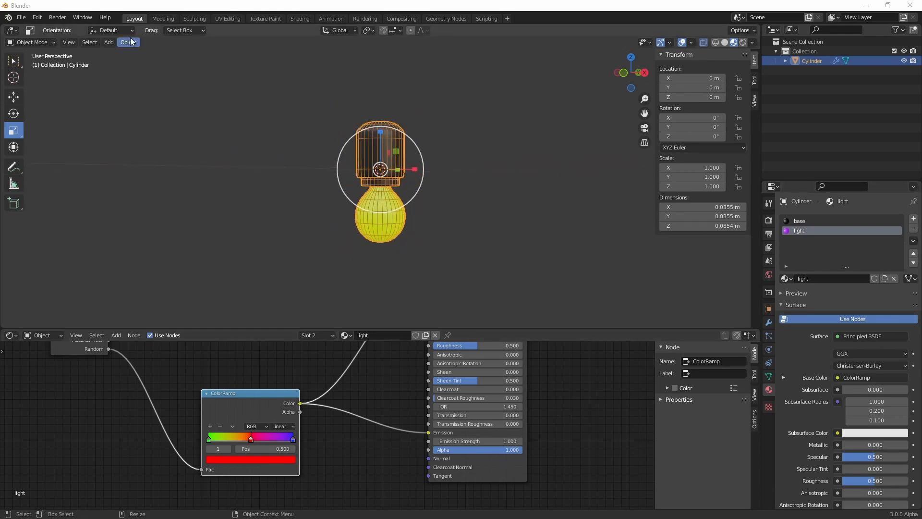
Add a plane and move it down along Z to about -0.061 m so it lies beneath the bulb
click(110, 42)
mouse_move(126, 53)
click(235, 53)
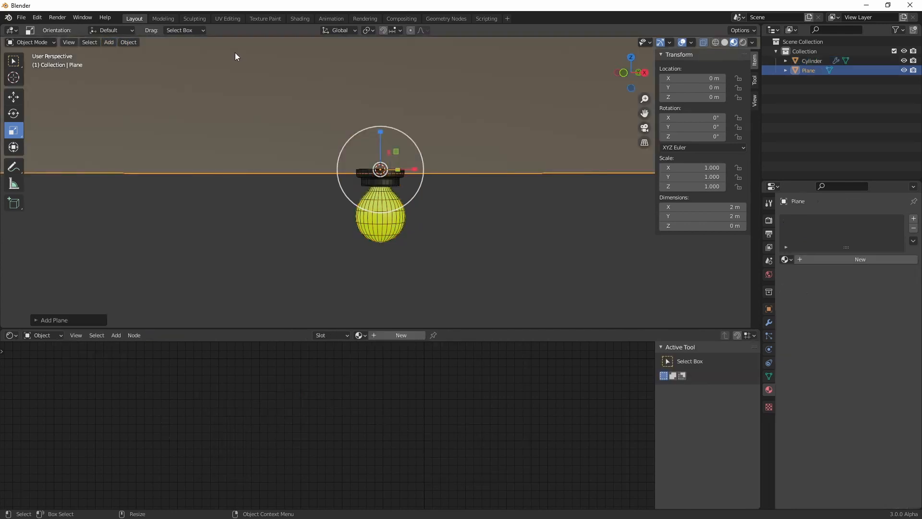
scroll(451, 189, down, 3)
key(shift+space)
key(g)
mouse_move(383, 144)
mouse_down()
mouse_move(382, 193)
mouse_move(405, 198)
mouse_move(377, 180)
mouse_up()
Show the viewport in rendered shading and set the render engine to Cycles
click(743, 42)
scroll(398, 200, up, 4)
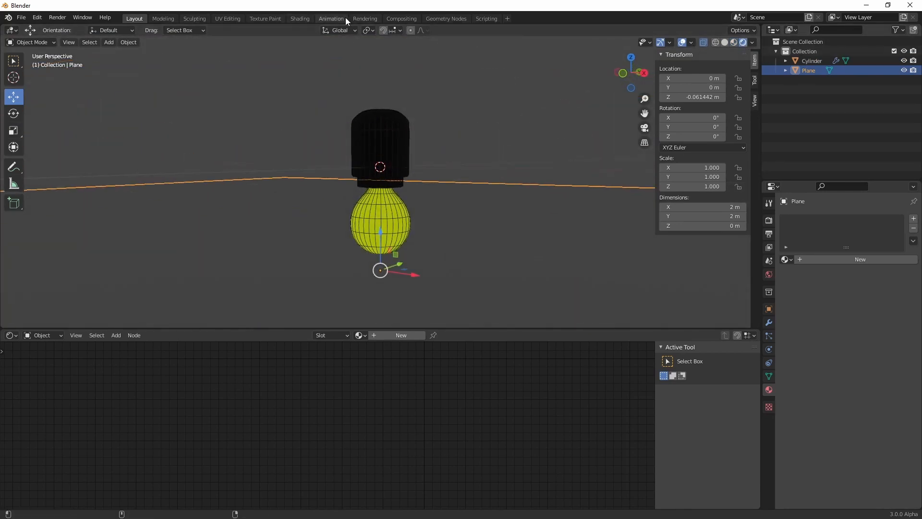
click(365, 18)
click(860, 62)
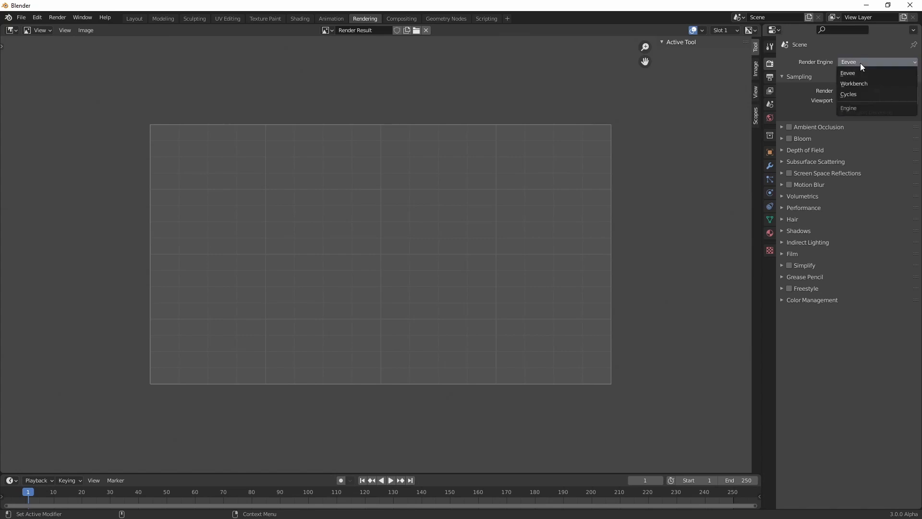
click(863, 93)
click(133, 18)
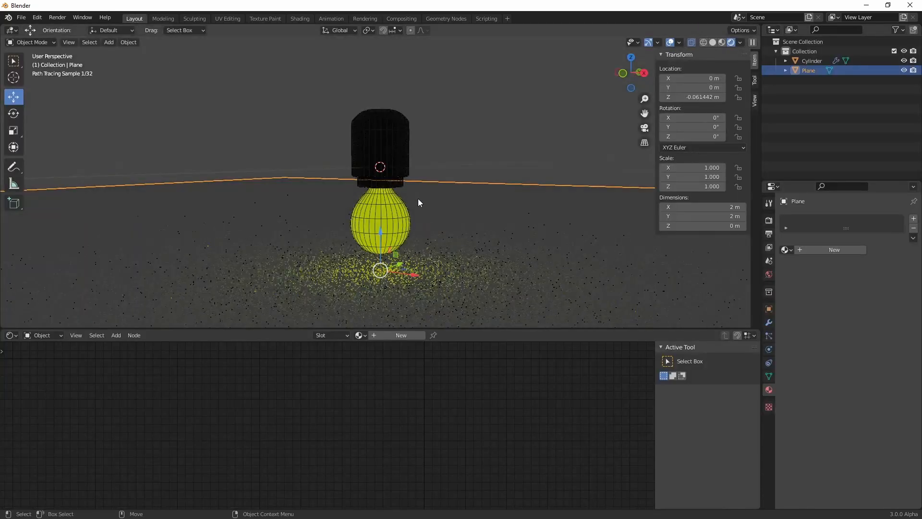
Examine the light that the bulb casts on the plane, selecting the bulb to show its light material nodes
scroll(365, 264, up, 5)
scroll(372, 260, down, 4)
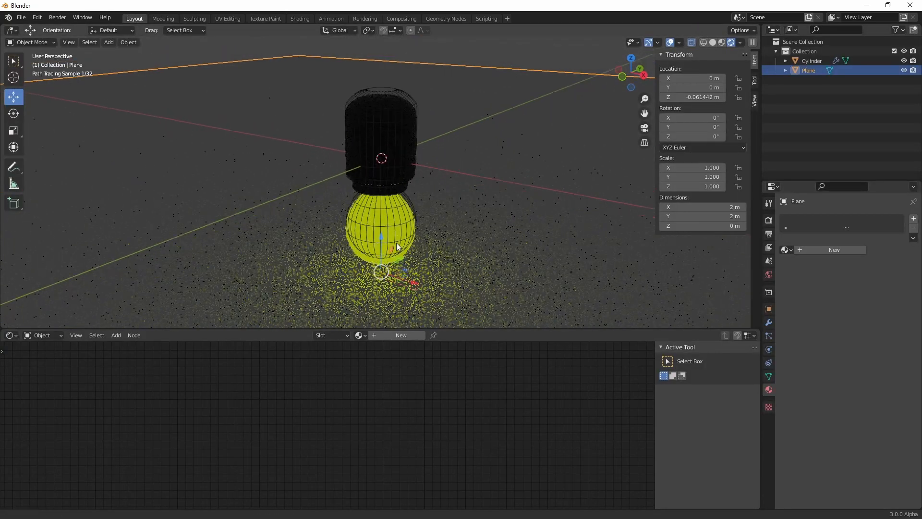
alt+drag(396, 244, 402, 220)
click(386, 115)
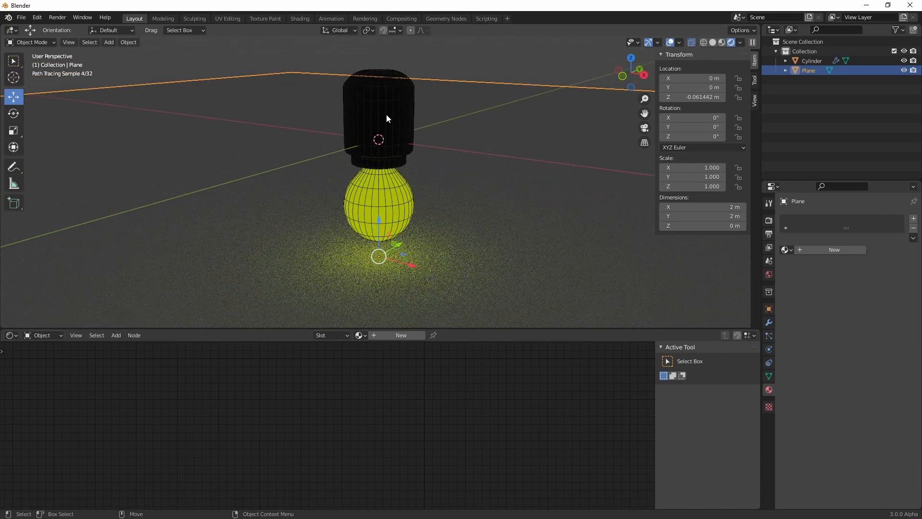
drag(475, 441, 506, 441)
key(Escape)
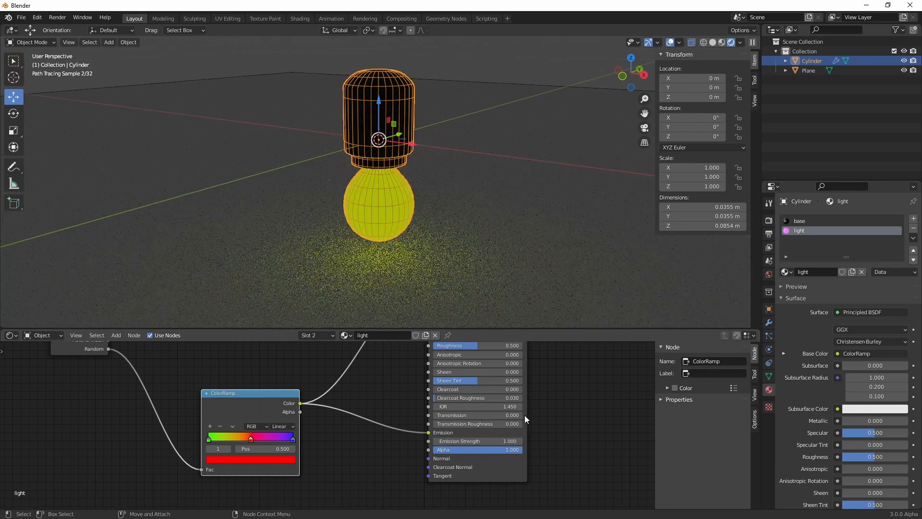
scroll(417, 200, down, 3)
scroll(417, 198, up, 4)
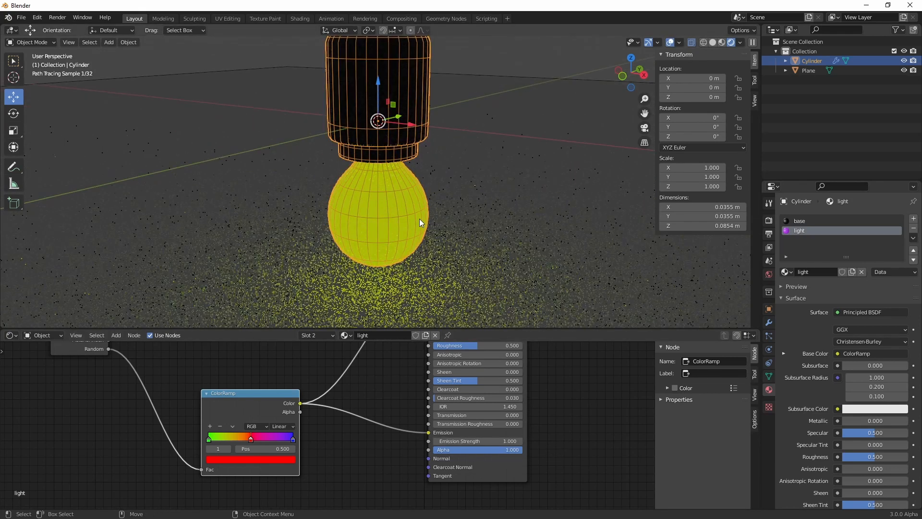
scroll(419, 218, down, 4)
Delete the plane beneath the bulb and rename the bulb object to light
click(493, 180)
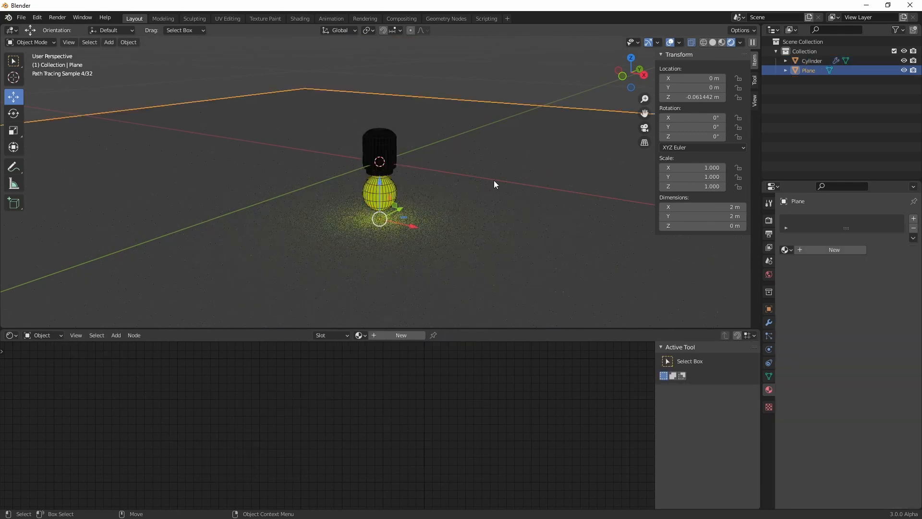
key(Delete)
double_click(812, 60)
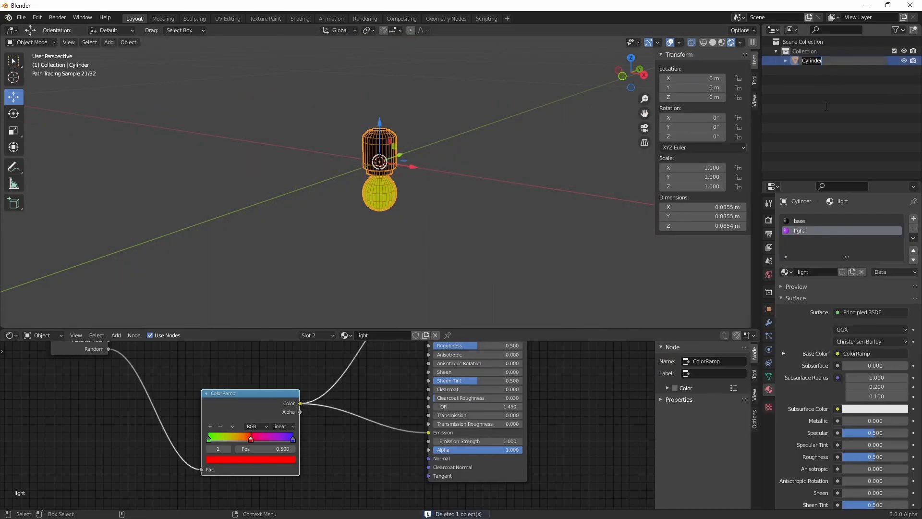
key(BackSpace)
text(light)
key(Return)
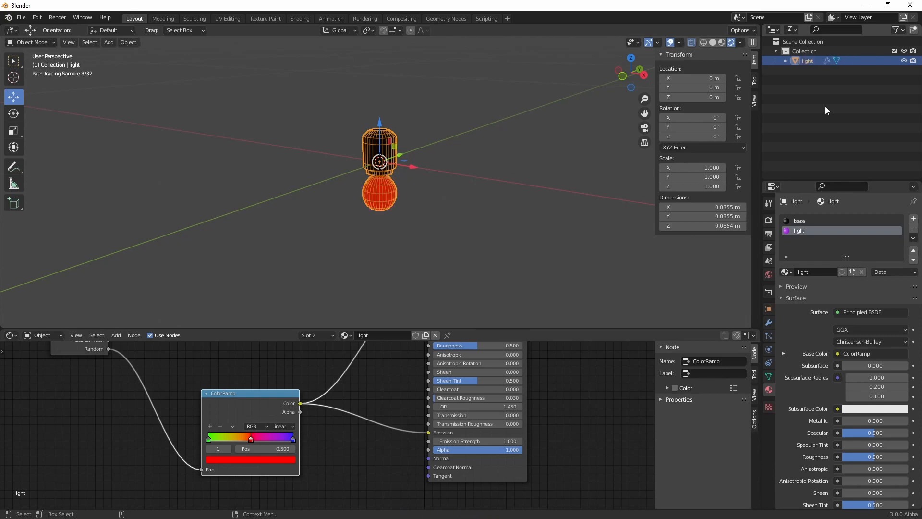
Add a new plane at the origin and rename it GeoNodes
click(108, 43)
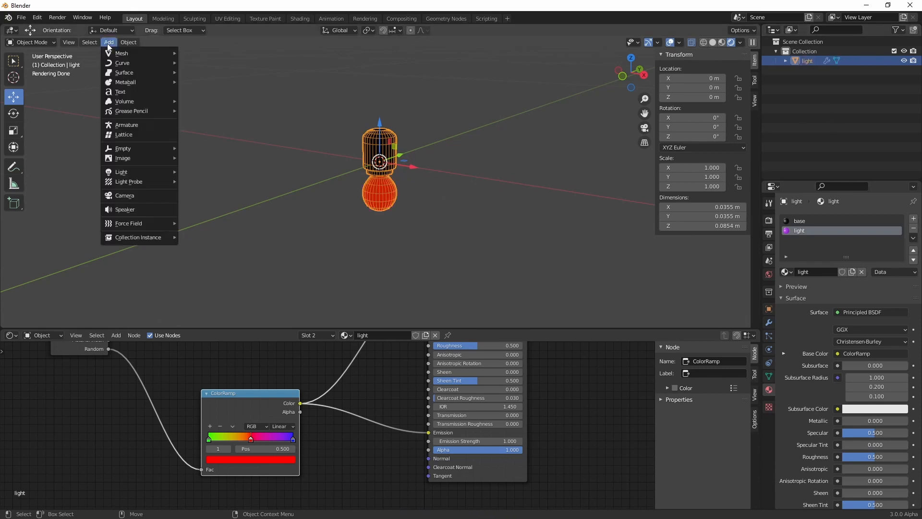
mouse_move(132, 54)
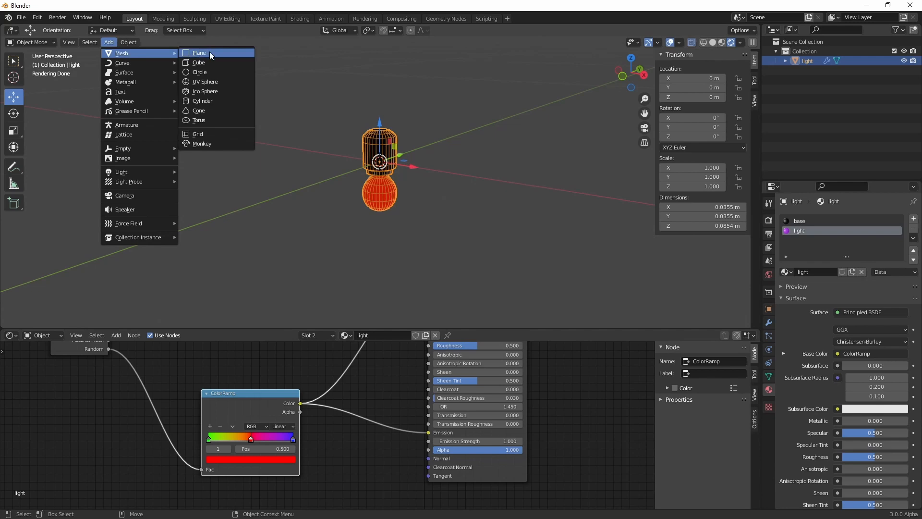
click(210, 52)
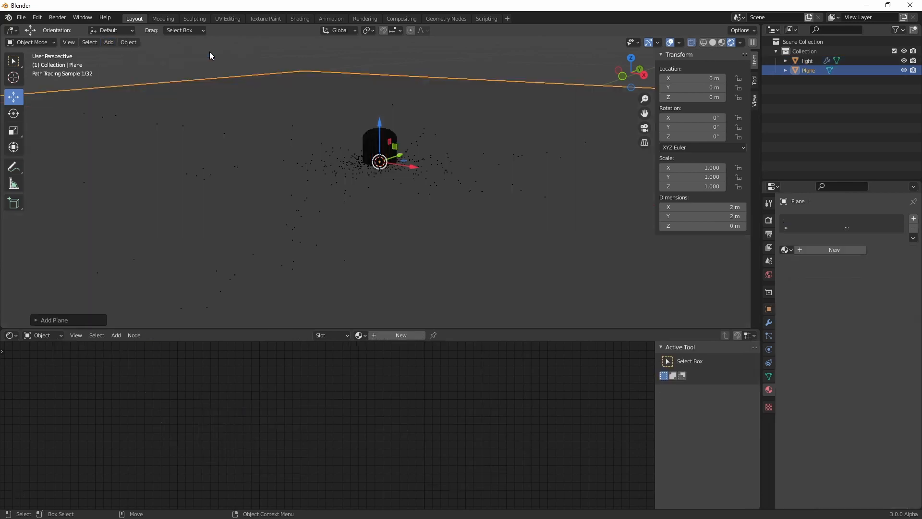
click(809, 71)
double_click(809, 70)
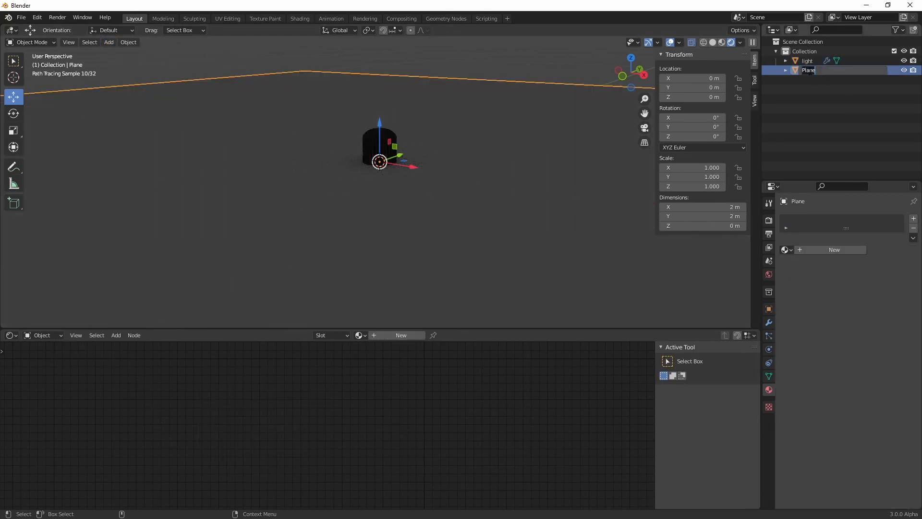
text(GH)
text(o)
text(Nodes)
key(Return)
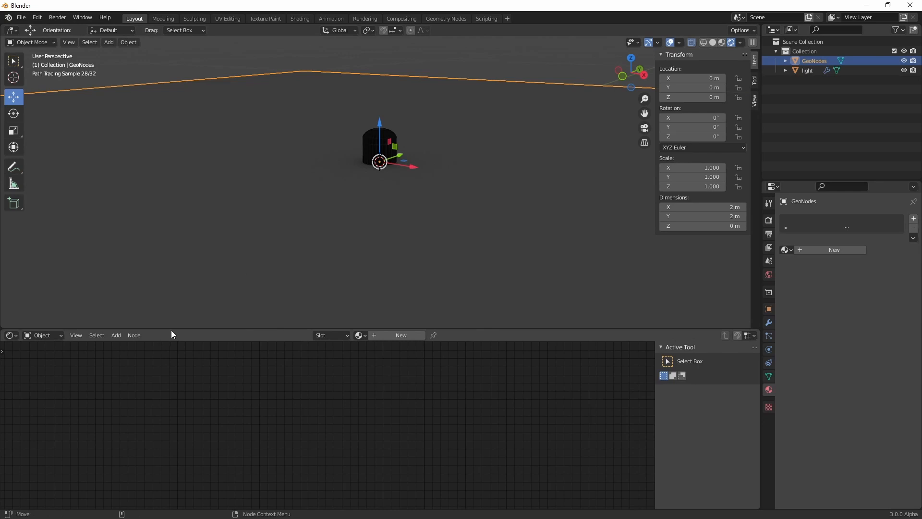
Enlarge the node editor area, change it to the Geometry Node Editor and create a new node tree for GeoNodes
mouse_move(171, 330)
mouse_down()
mouse_move(202, 259)
mouse_move(221, 241)
mouse_up()
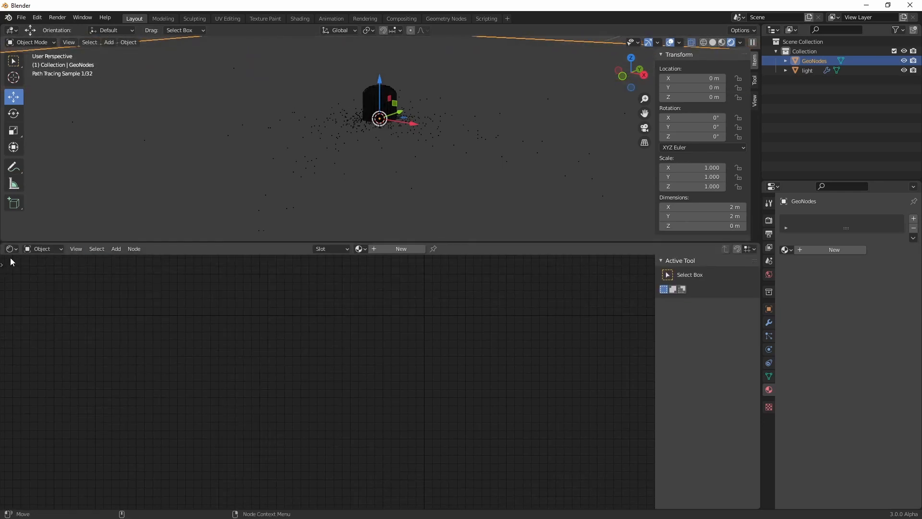
click(11, 249)
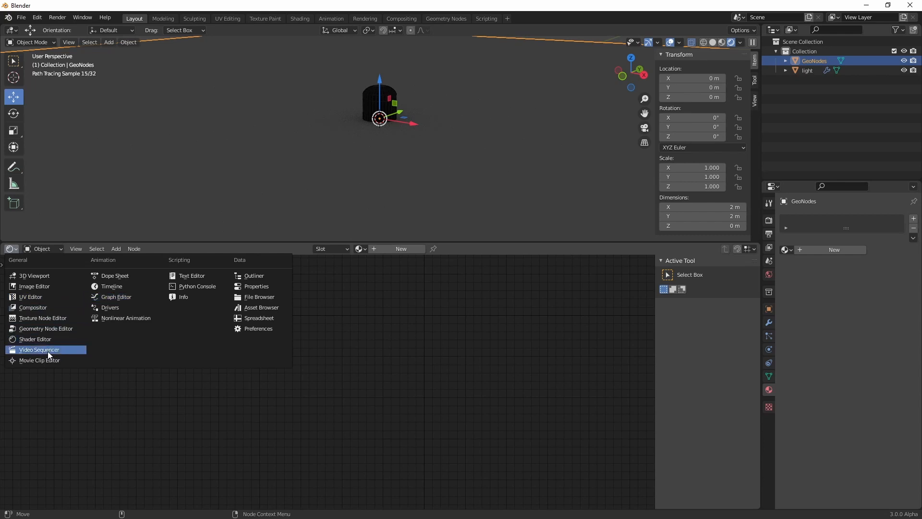
click(50, 328)
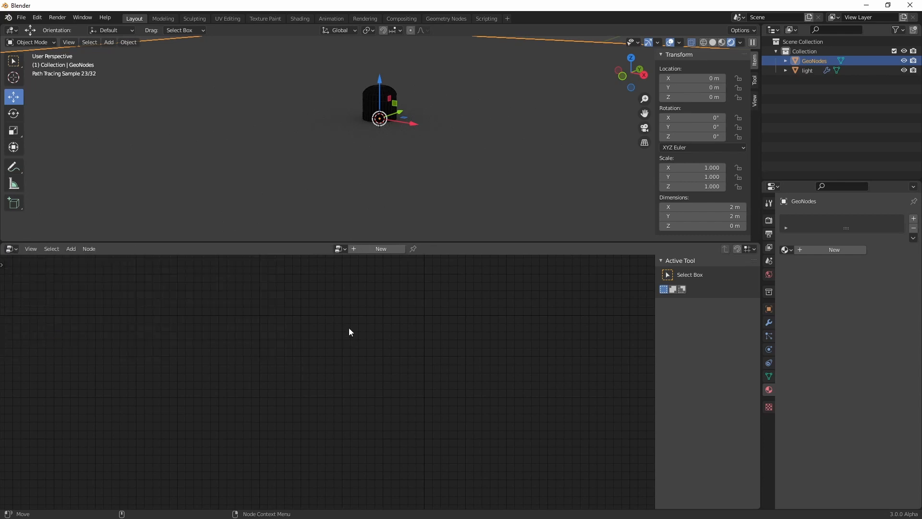
click(377, 249)
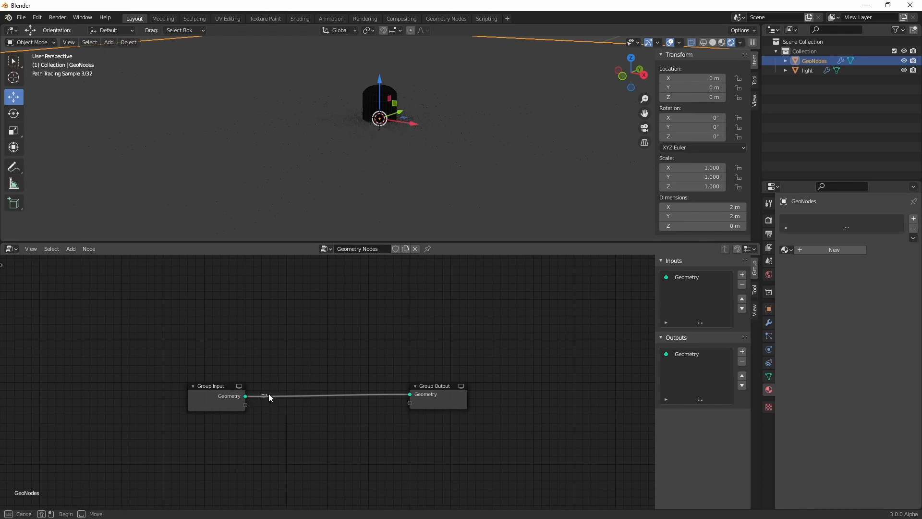
Disconnect the Group Input geometry from the Group Output and move the Group Input node farther away from it
click(252, 397)
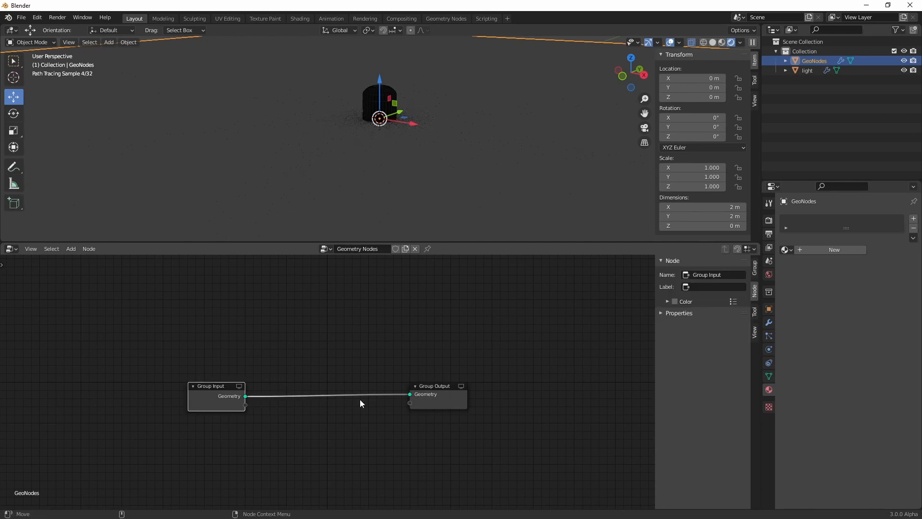
drag(410, 395, 351, 377)
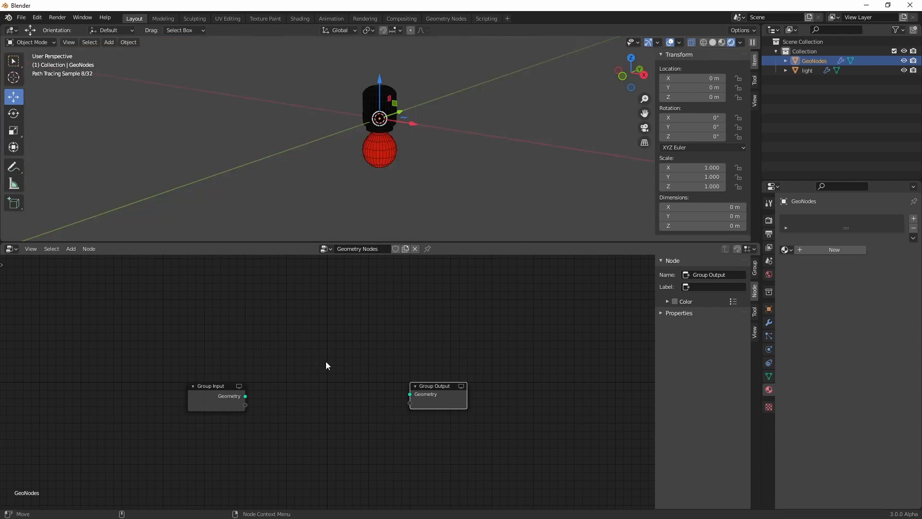
drag(214, 388, 139, 415)
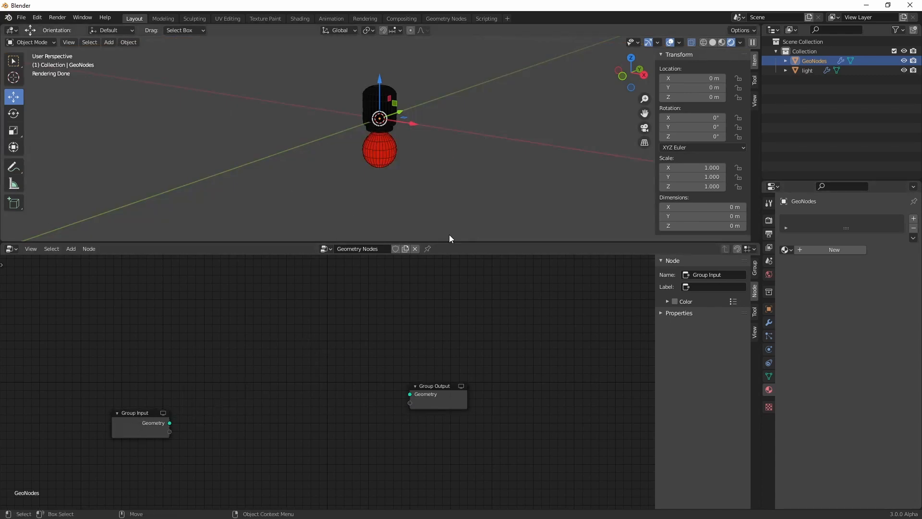
Add a Bezier curve at the origin and pin the GeoNodes object's node tree in the node editor
click(110, 43)
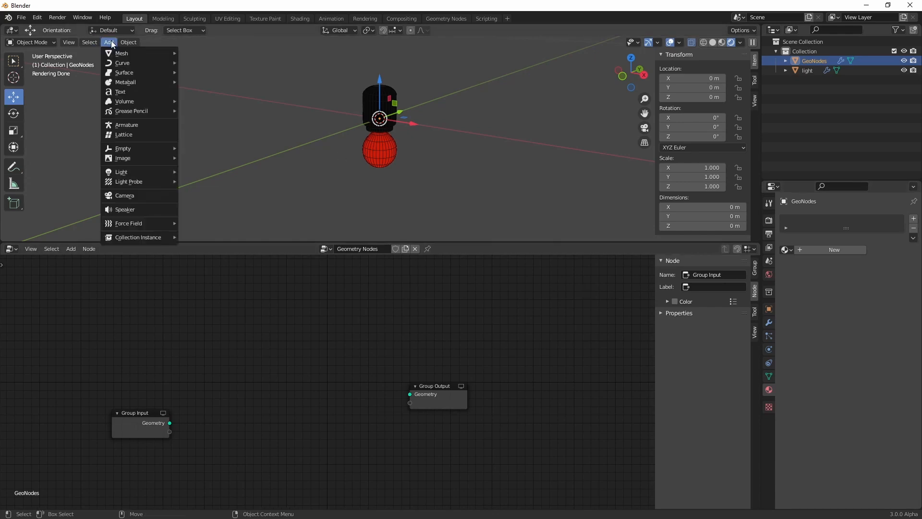
mouse_move(151, 61)
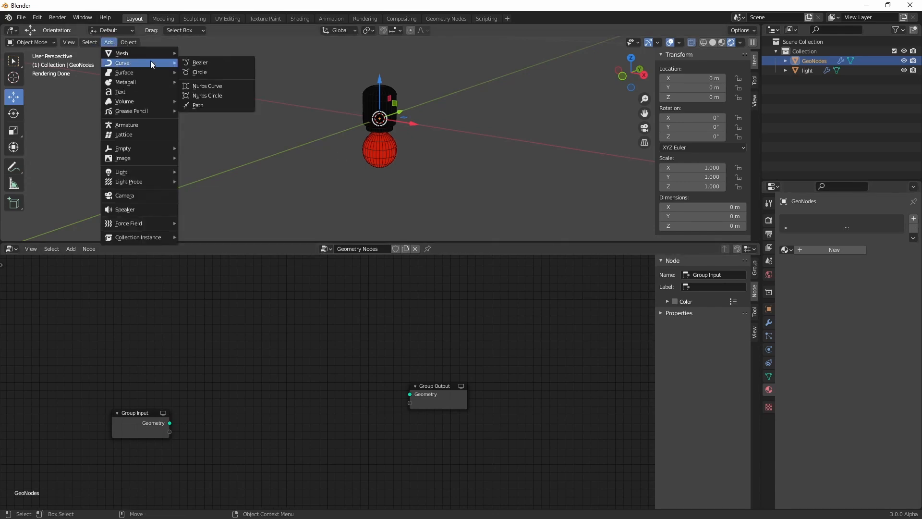
click(203, 60)
scroll(357, 141, down, 4)
scroll(391, 143, up, 4)
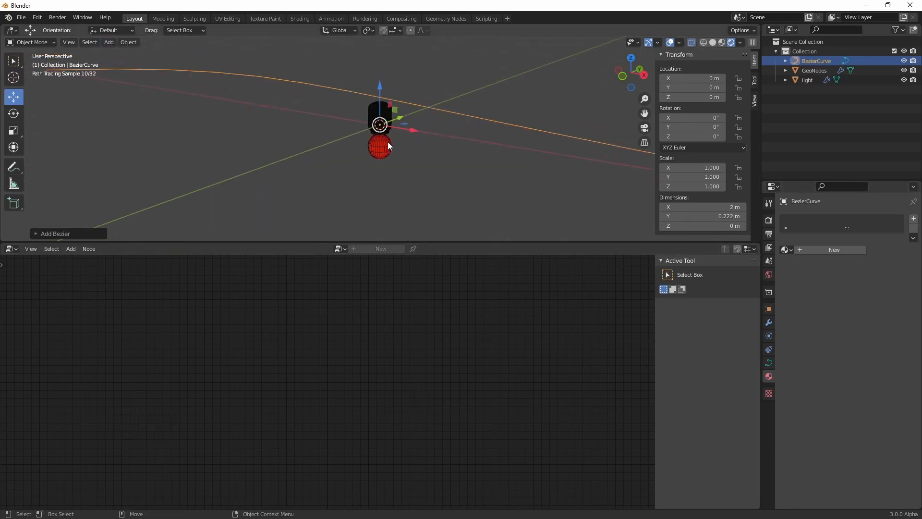
scroll(388, 143, down, 4)
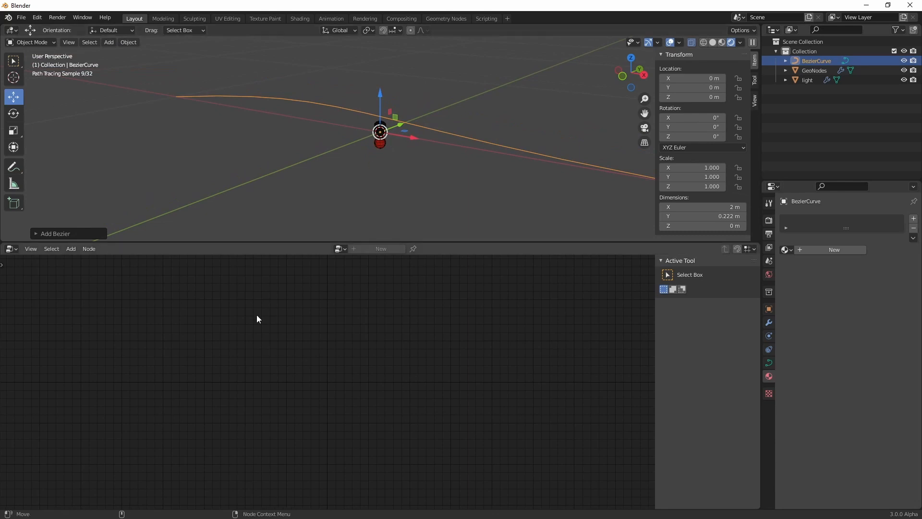
click(815, 70)
click(427, 249)
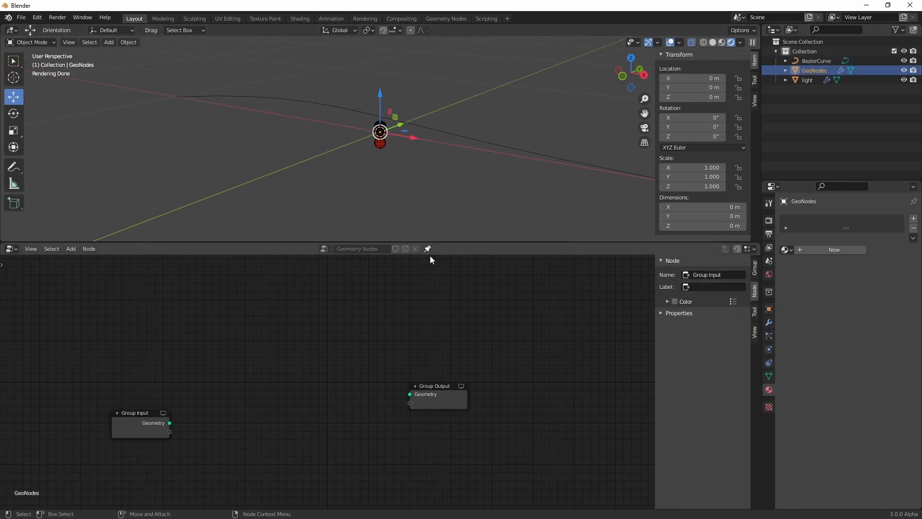
Inspect the Bezier curve by selecting its start point in Edit Mode, and return to Object Mode
click(819, 61)
key(Tab)
drag(151, 80, 209, 123)
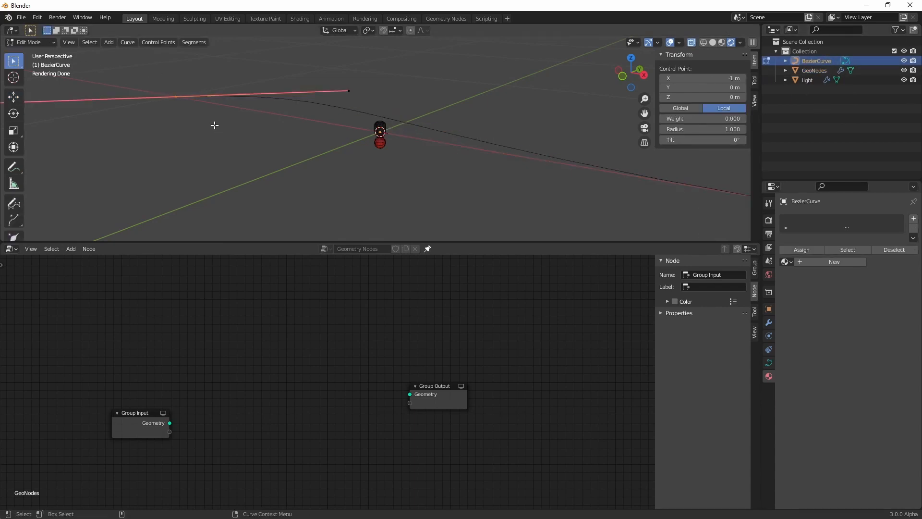
key(Tab)
mouse_move(386, 172)
middle_down()
mouse_move(406, 162)
mouse_move(399, 170)
middle_up()
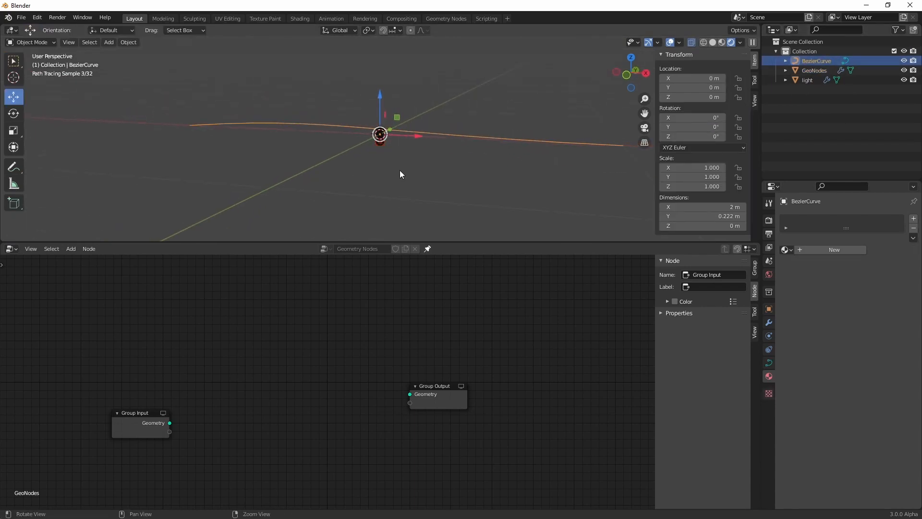
Add an Object Info node to the GeoNodes tree, set its object to BezierCurve and its transform space to Relative
click(815, 70)
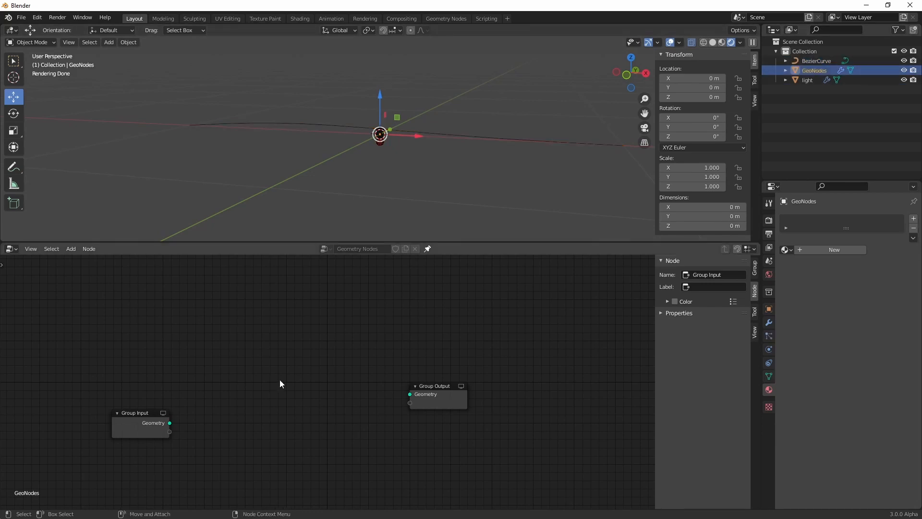
key(shift+a)
click(151, 328)
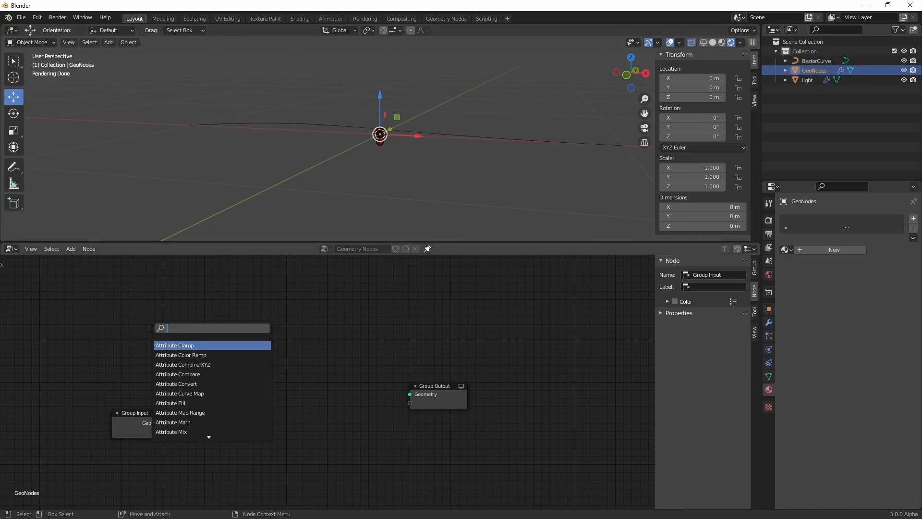
text(objec)
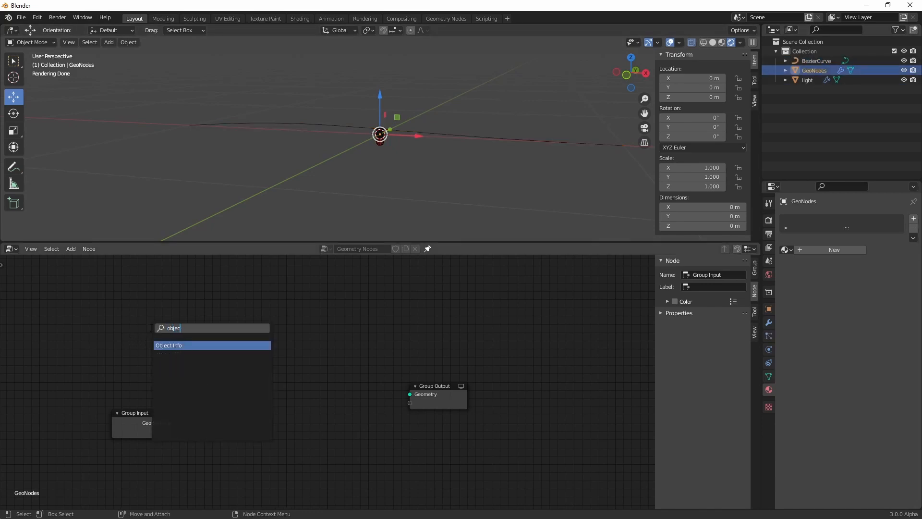
key(Return)
click(200, 392)
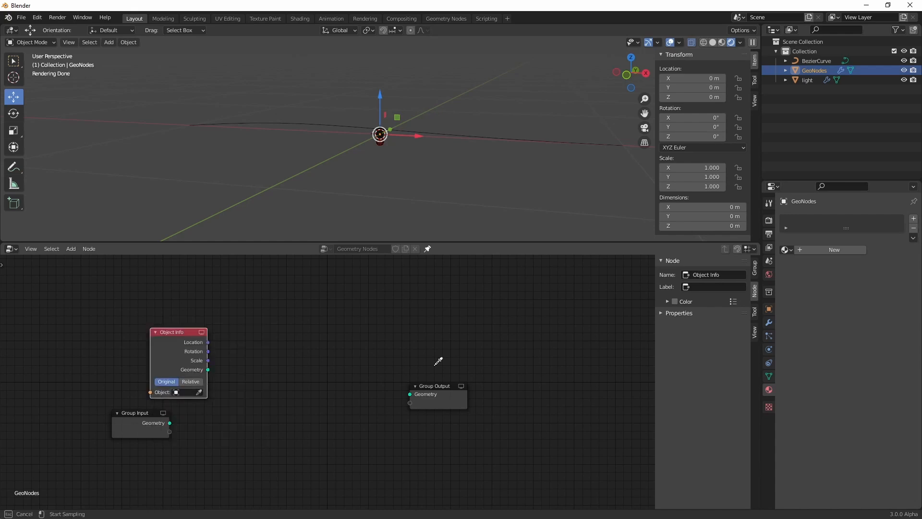
click(828, 61)
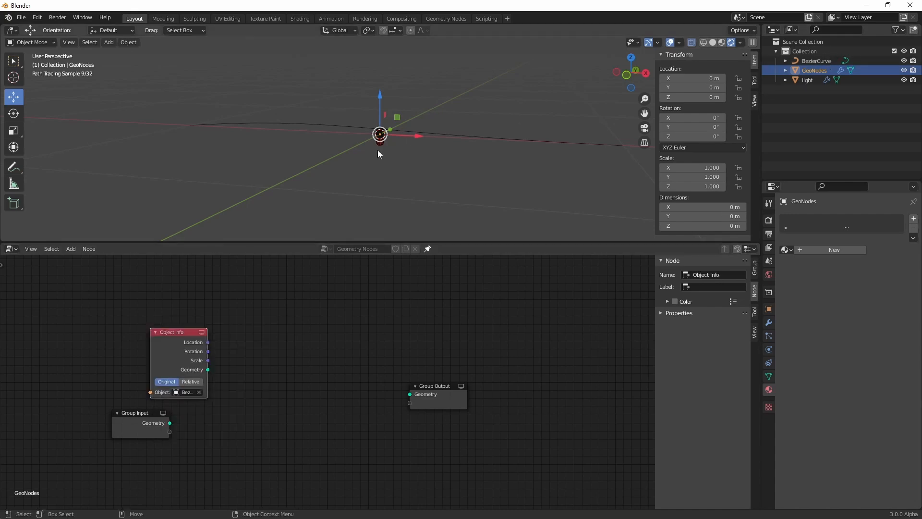
click(191, 381)
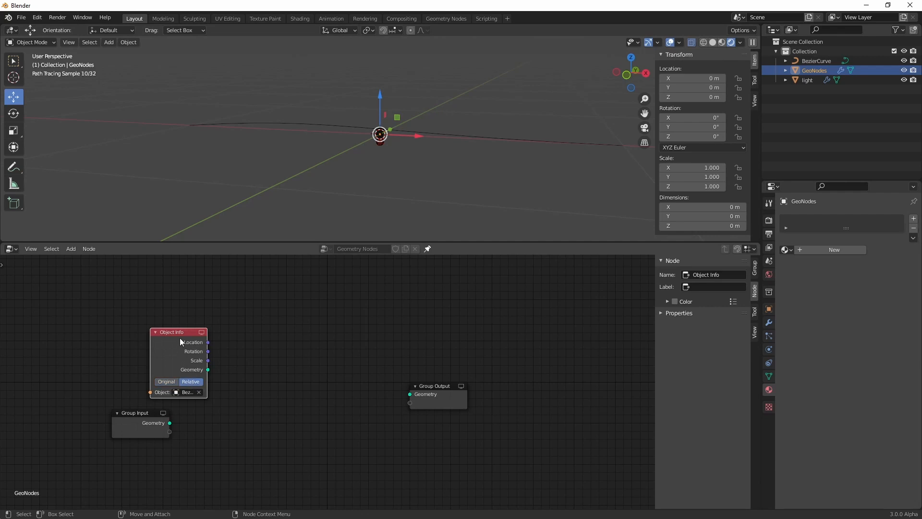
drag(180, 338, 153, 326)
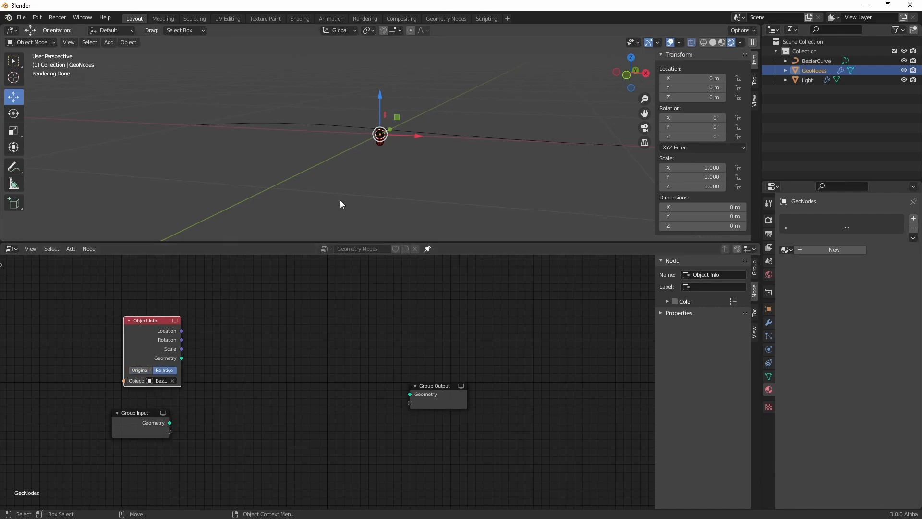
Add a Curve to Mesh node and wire it between the Object Info geometry output and the Group Output
click(495, 139)
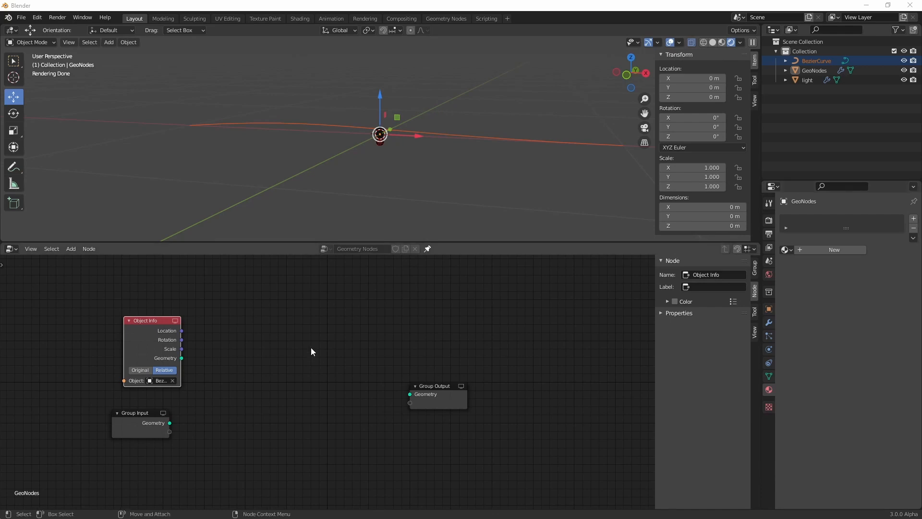
scroll(247, 346, up, 2)
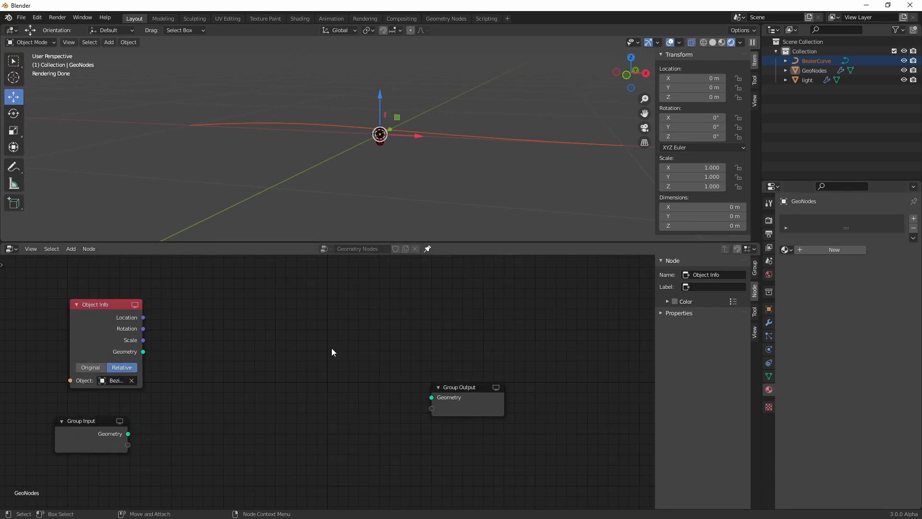
key(shift+a)
text(scurve t)
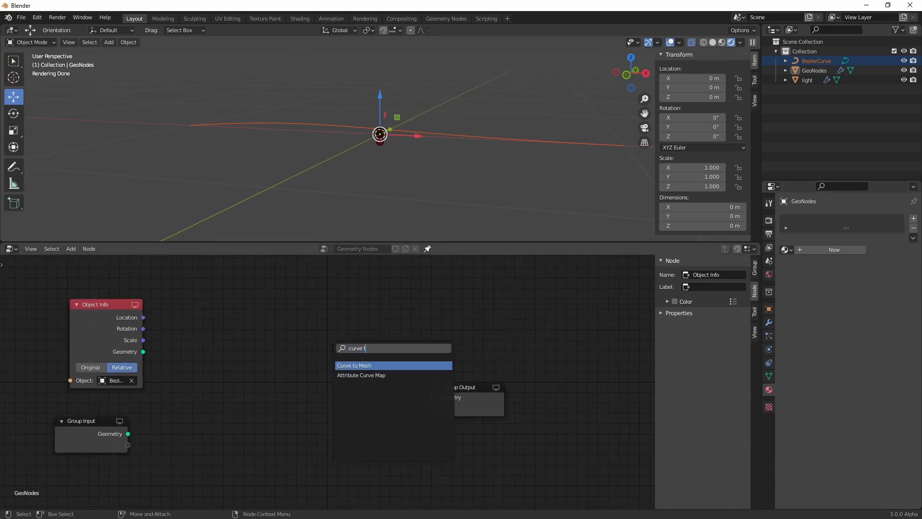
key(Return)
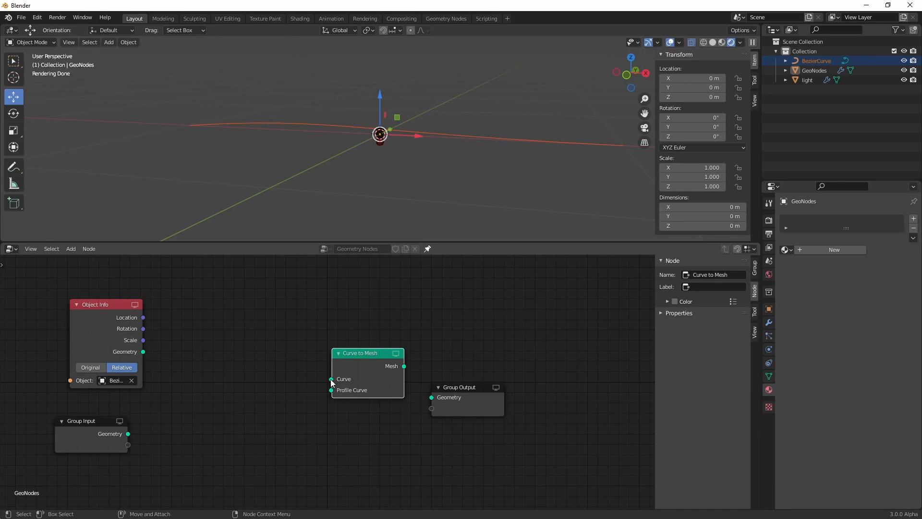
drag(331, 379, 143, 352)
drag(465, 387, 570, 358)
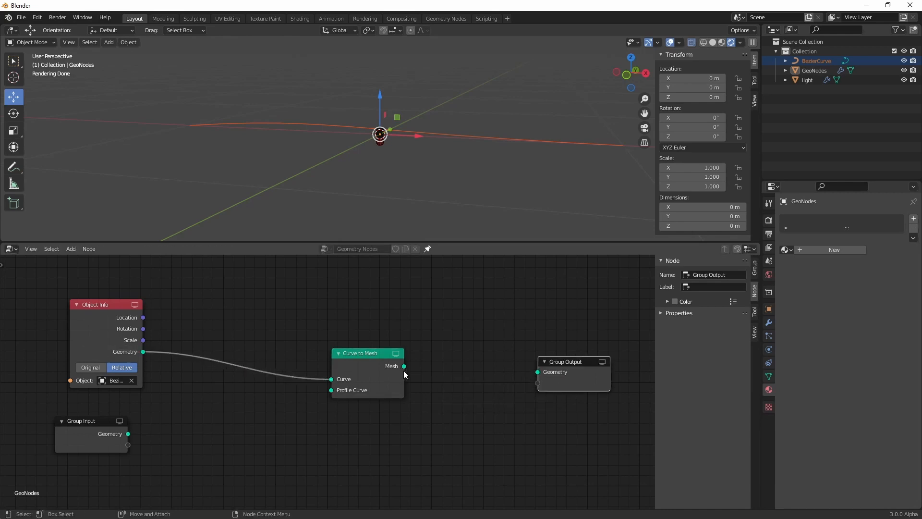
drag(404, 366, 538, 373)
Insert a Point Instance node between Curve to Mesh and Group Output, with the light object as its instance
middle_drag(525, 424, 357, 427)
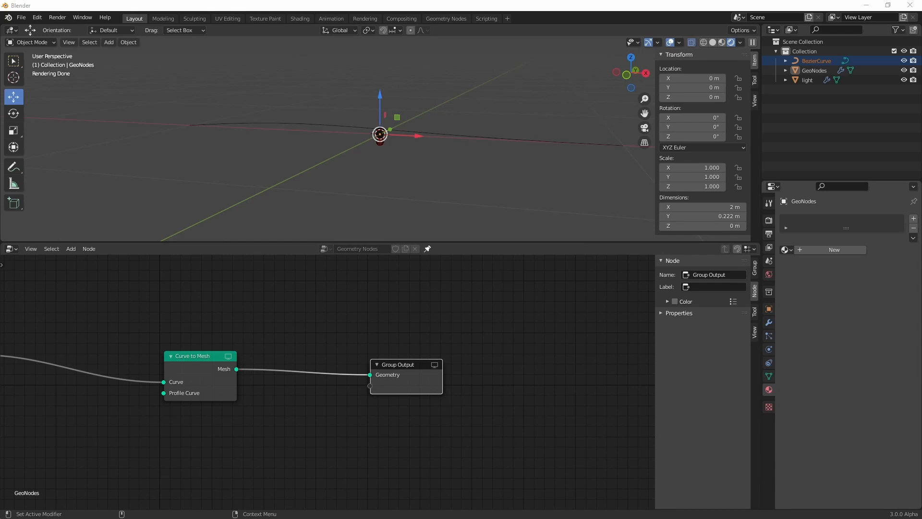
key(shift+a)
text(spoint in)
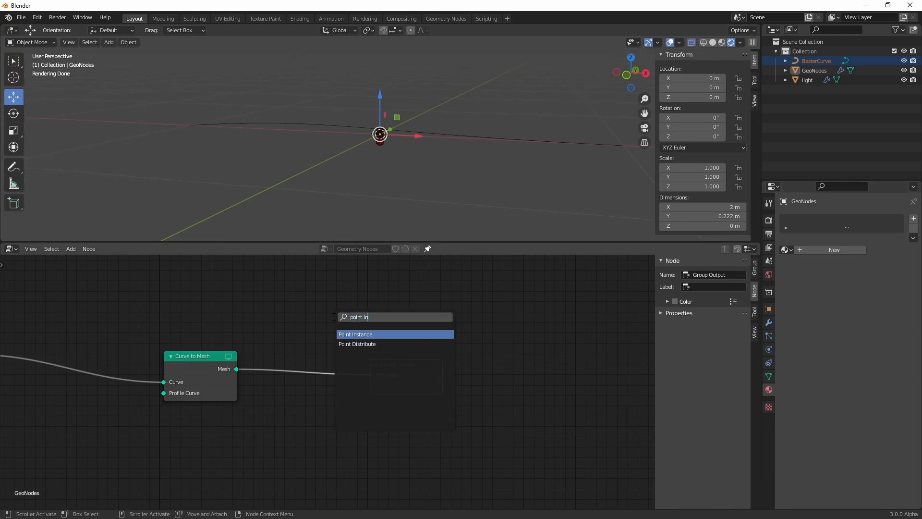
key(Return)
click(333, 316)
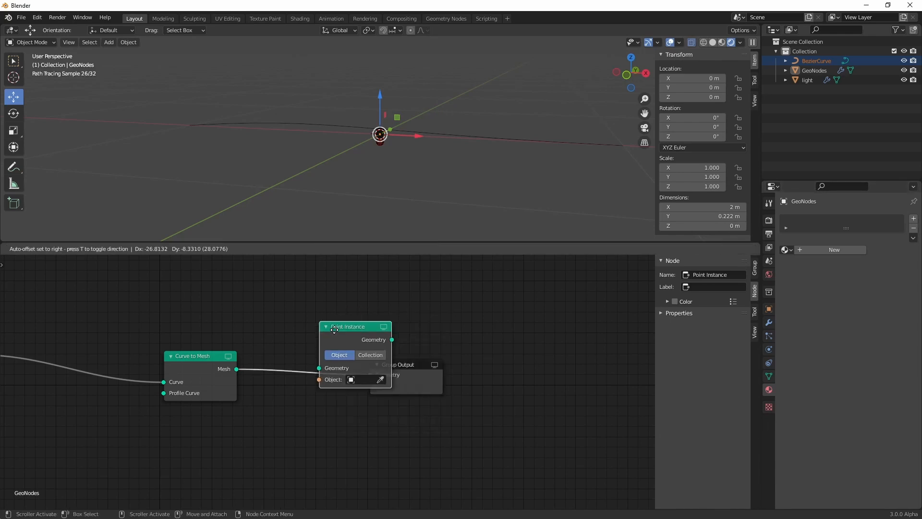
click(304, 333)
click(339, 401)
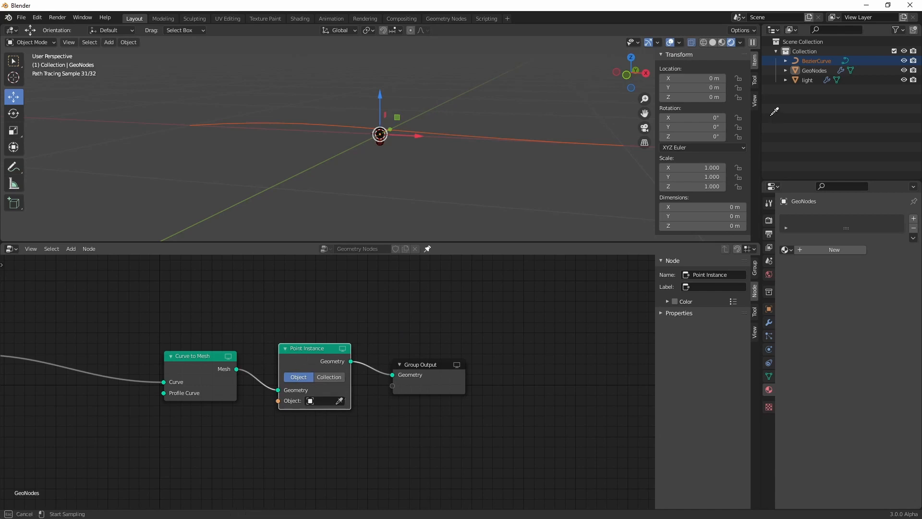
click(807, 79)
Switch the viewport to Material Preview shading and turn off the wireframe overlay
mouse_move(370, 164)
middle_down()
mouse_move(412, 181)
mouse_move(422, 169)
mouse_move(437, 192)
middle_up()
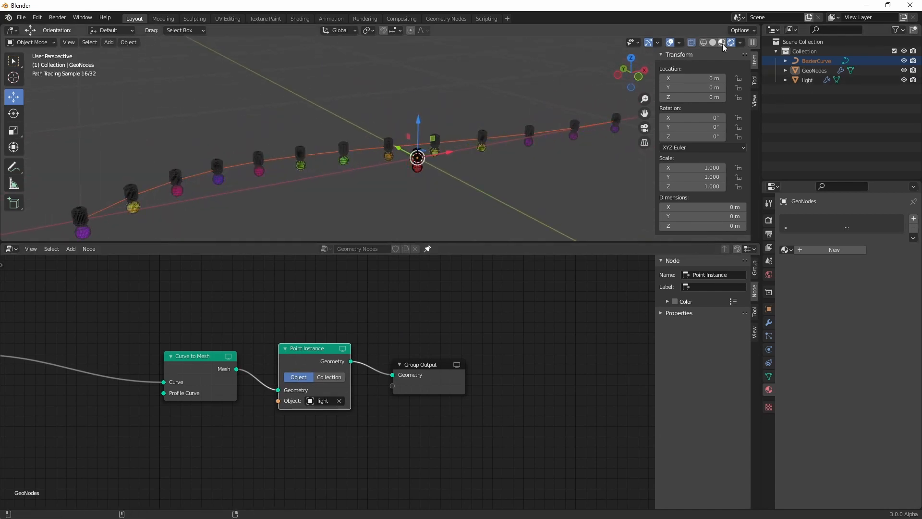
click(723, 43)
middle_drag(340, 185, 379, 148)
click(690, 42)
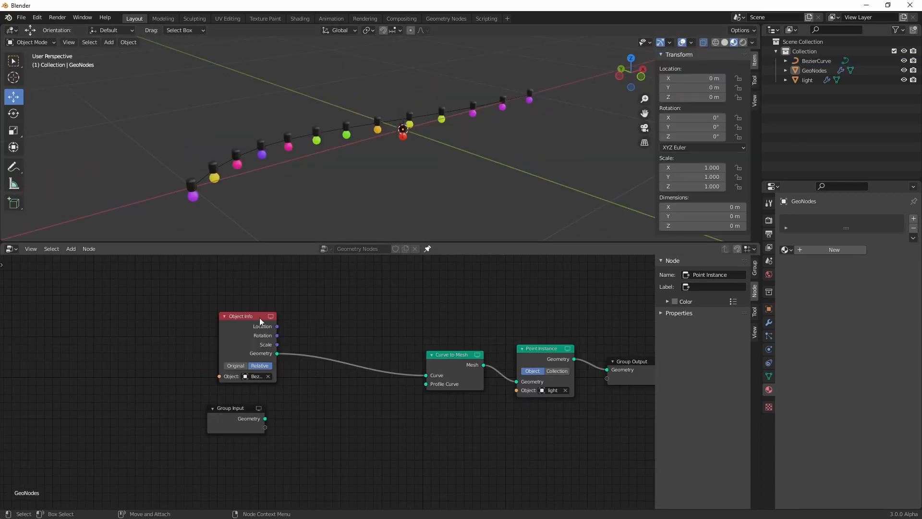
Insert a Point Scale node on the link between Object Info and Curve to Mesh
drag(260, 318, 148, 312)
key(shift+a)
click(279, 313)
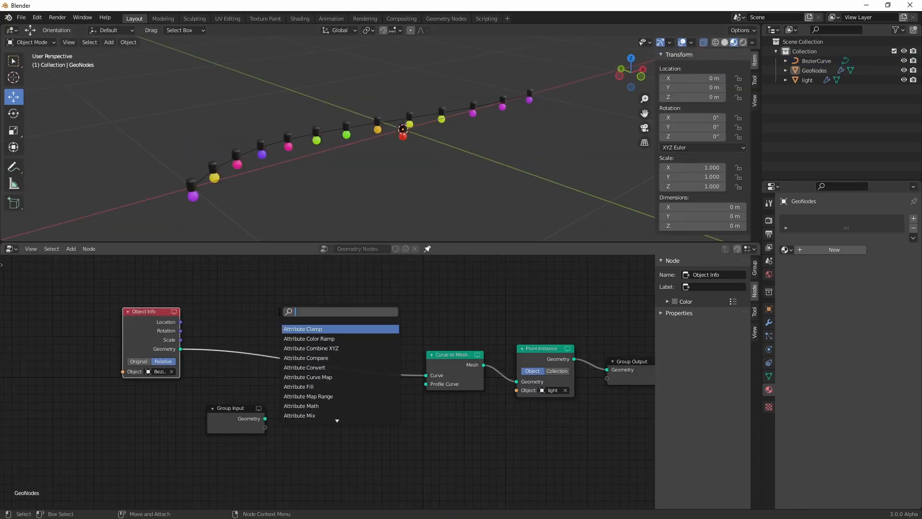
text(scale)
key(Return)
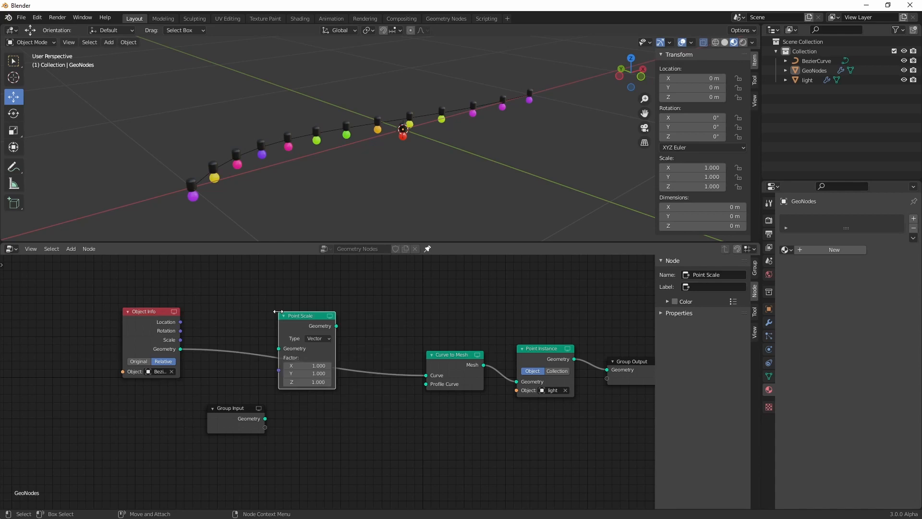
drag(292, 318, 294, 330)
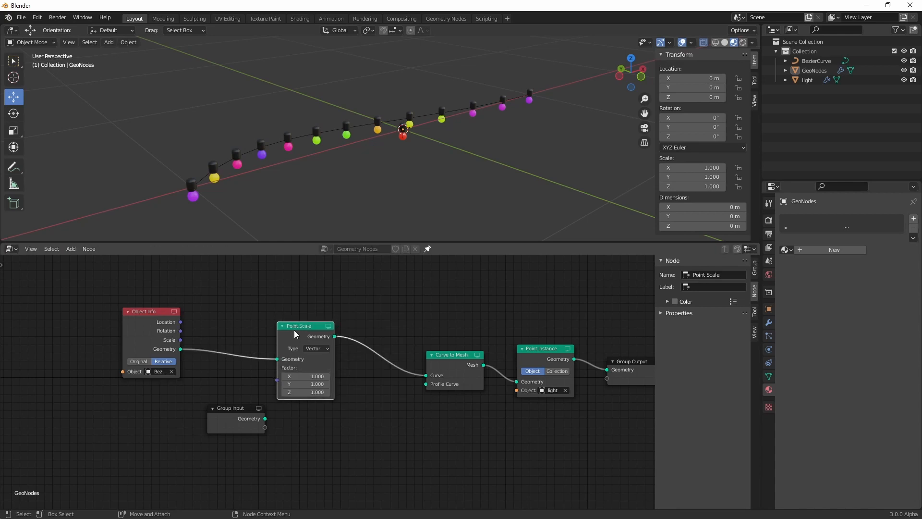
Copy the Point Scale node's X factor as a new driver and paste it onto the Y and Z factors
click(319, 376)
right_click(318, 378)
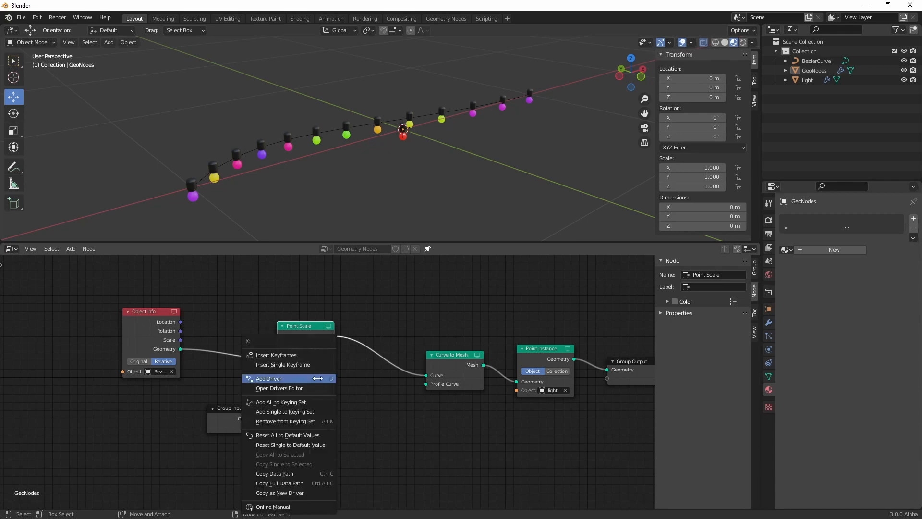
click(295, 492)
right_click(310, 383)
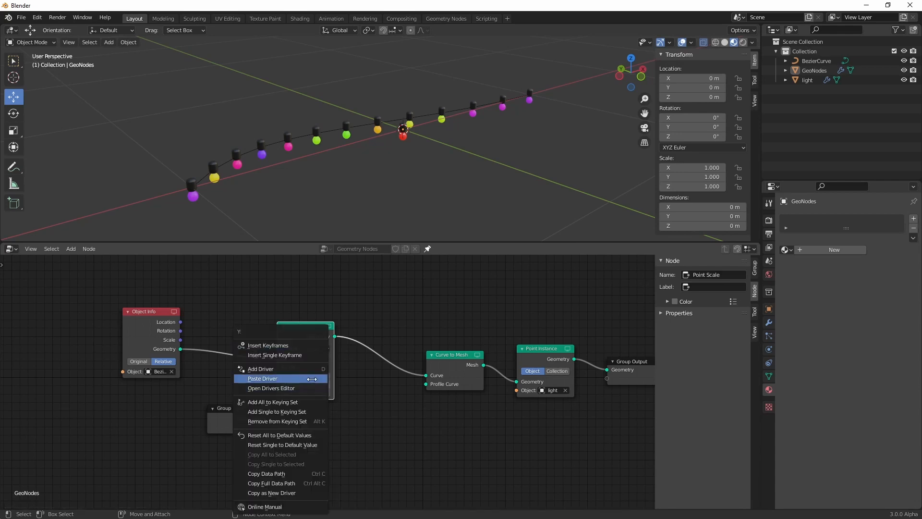
click(310, 379)
right_click(315, 391)
click(313, 379)
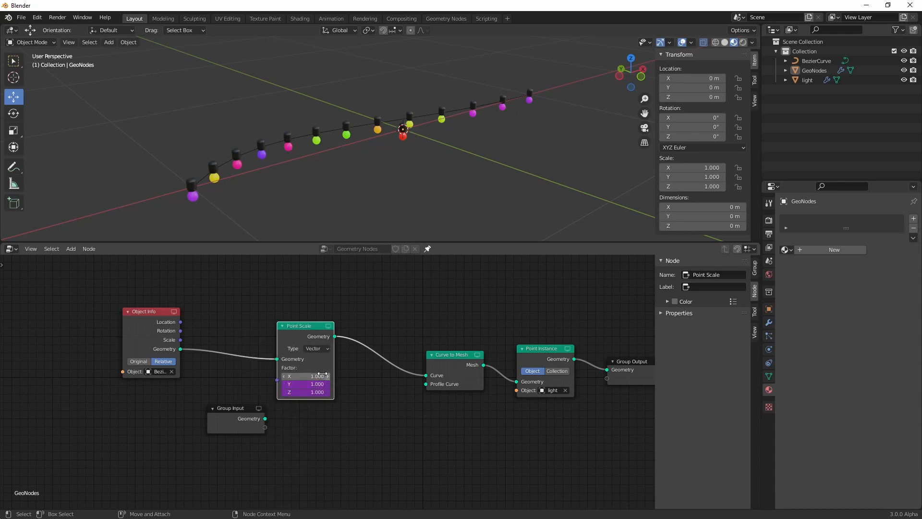
drag(318, 376, 298, 376)
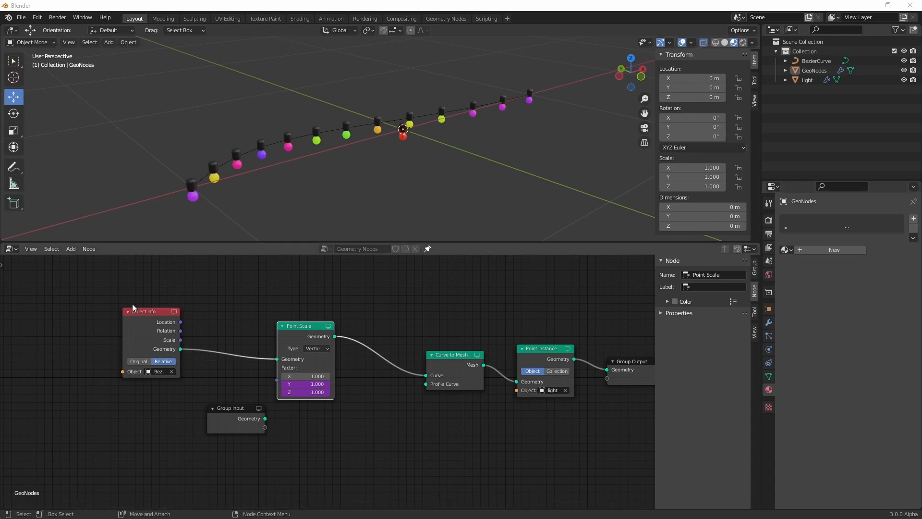
Rearrange the Object Info, Point Scale and Curve to Mesh nodes to leave more room around them
drag(133, 308, 44, 319)
drag(307, 331, 245, 334)
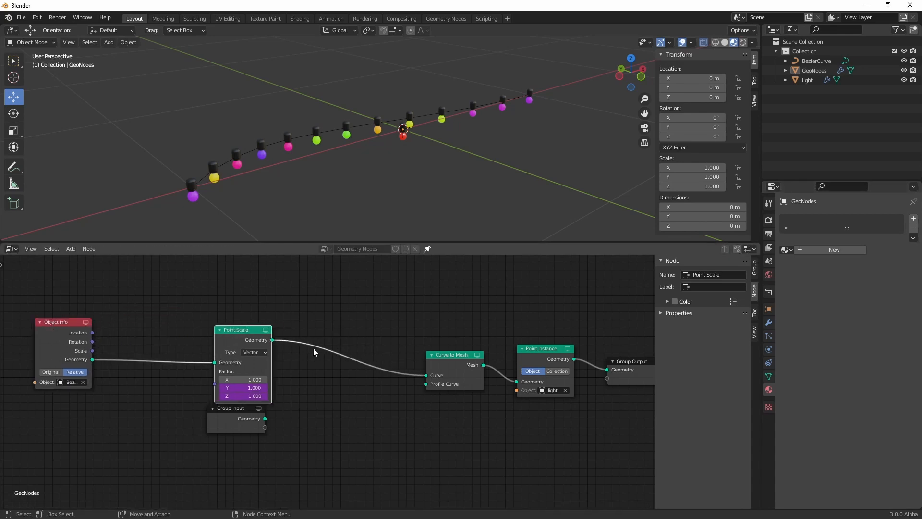
drag(463, 366, 408, 364)
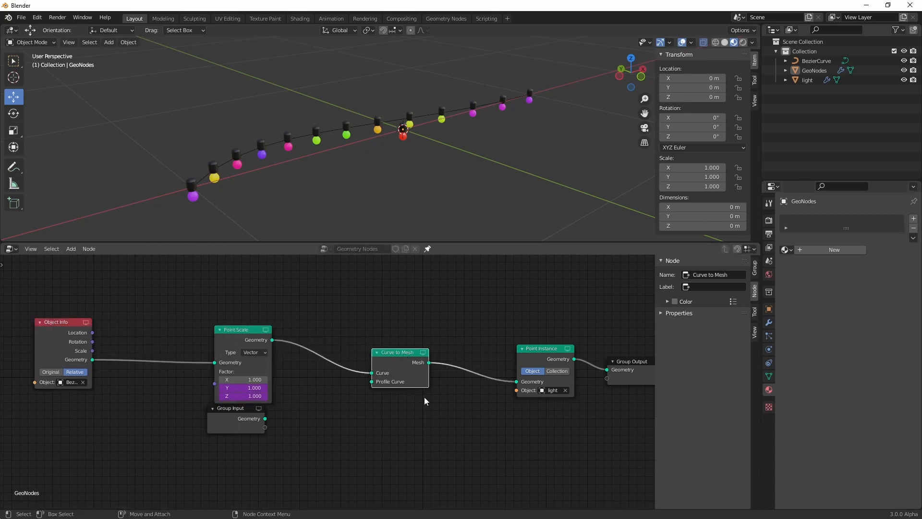
Set the Point Scale node's X factor to 0.8
double_click(243, 380)
text(0.8)
key(Return)
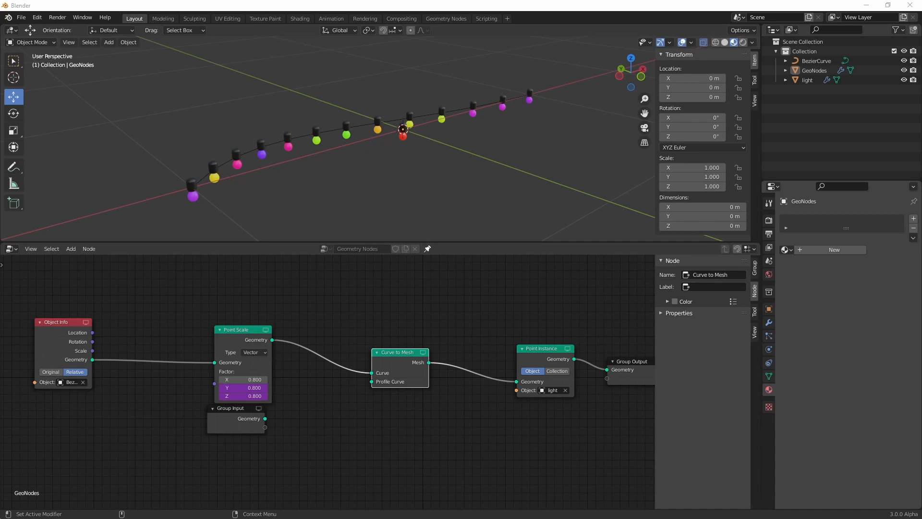
Rewire the tree so Object Info feeds Curve to Mesh directly and Point Scale sits between Curve to Mesh and Point Instance
drag(386, 352, 321, 349)
drag(221, 329, 235, 285)
click(353, 293)
drag(92, 360, 306, 368)
drag(247, 291, 442, 300)
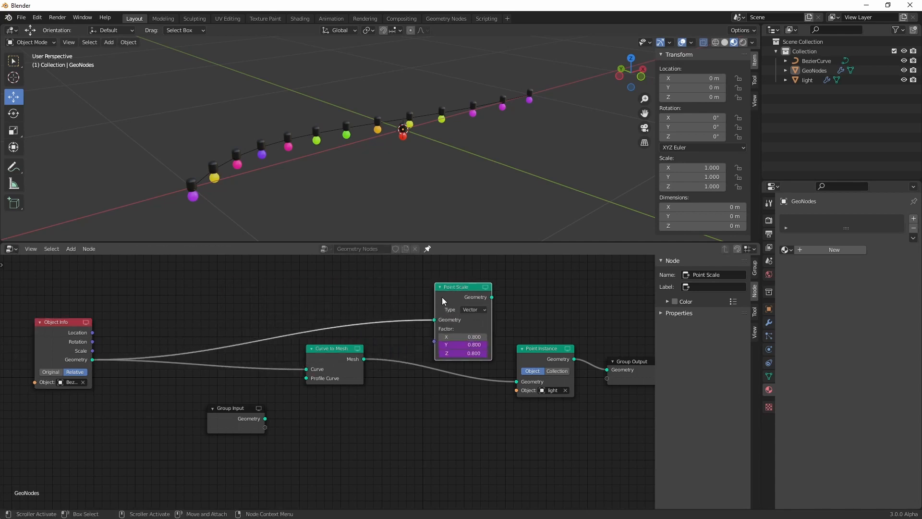
click(363, 359)
drag(364, 359, 300, 342)
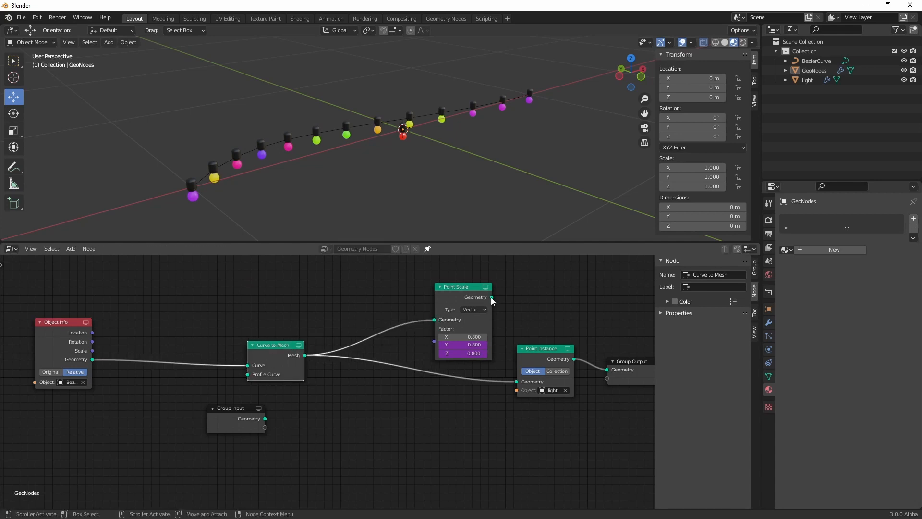
drag(491, 297, 516, 382)
drag(461, 291, 403, 308)
Set the Point Scale node's X factor to 1 and space the nodes of the chain farther apart
mouse_move(406, 354)
mouse_down()
mouse_move(474, 354)
mouse_move(410, 353)
mouse_move(422, 354)
mouse_move(418, 342)
mouse_up()
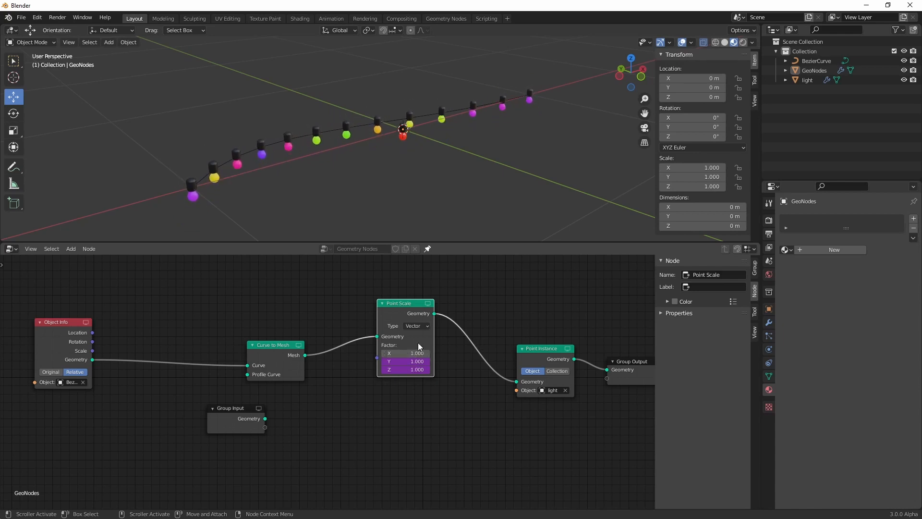
drag(281, 345, 211, 333)
drag(407, 307, 343, 314)
drag(72, 336, 13, 315)
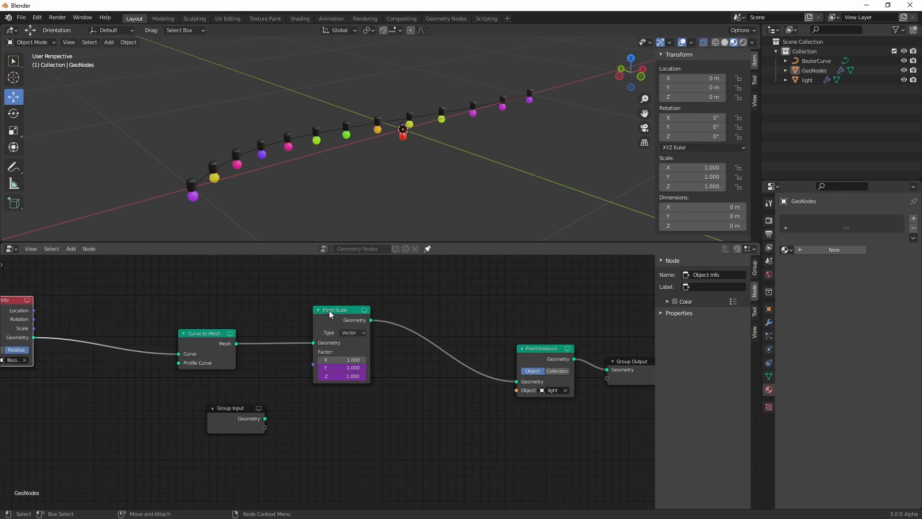
drag(329, 310, 340, 311)
drag(537, 349, 518, 340)
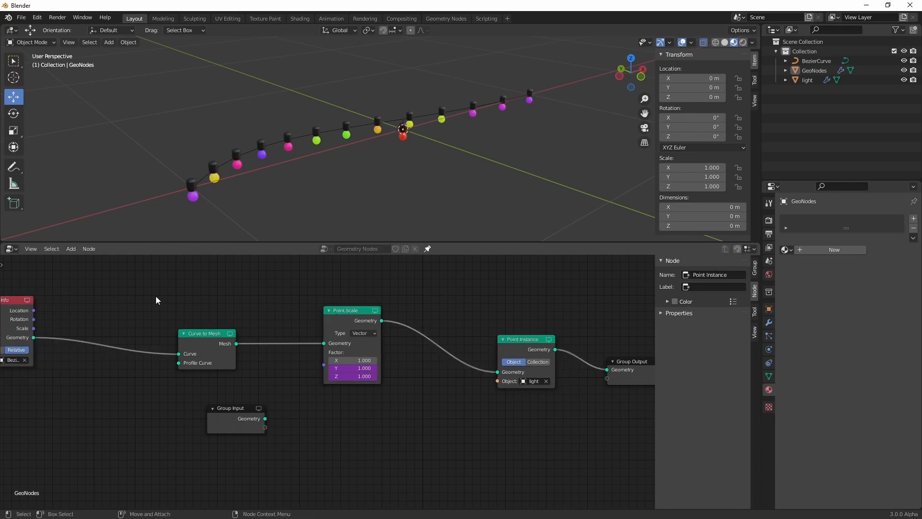
Widen the gap between the Curve to Mesh and Point Scale nodes and add a Resample Curve node there
middle_drag(139, 297, 259, 304)
drag(125, 306, 68, 304)
drag(323, 343, 243, 344)
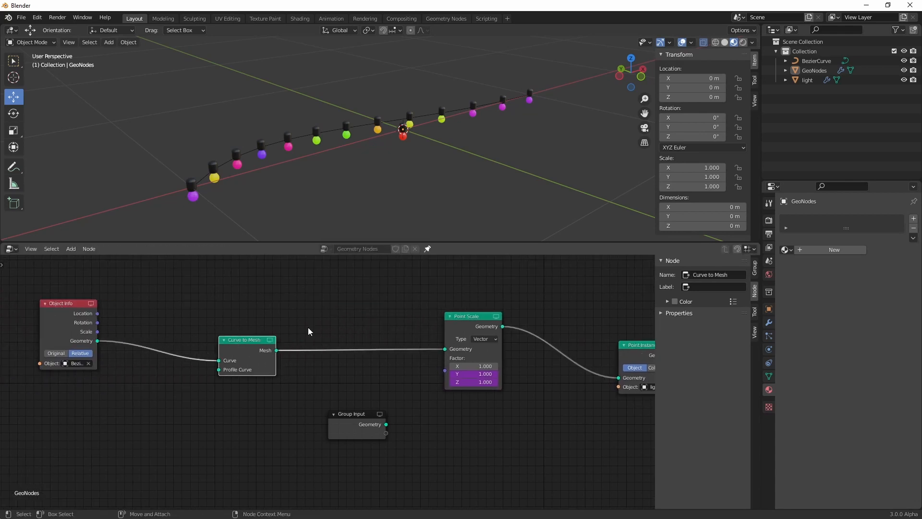
key(shift+a)
text(resample)
key(Return)
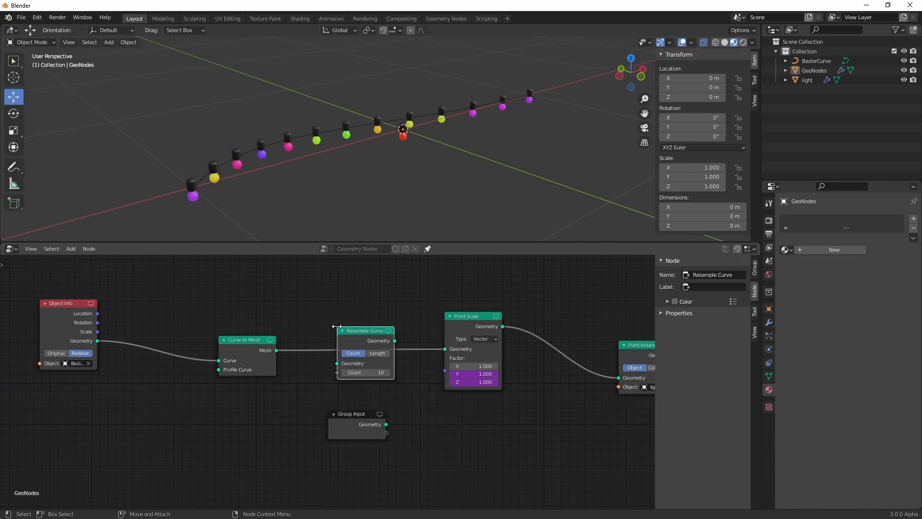
Try the Resample Curve node between Curve to Mesh and Point Scale with a different count, and undo the attempt
click(355, 339)
drag(363, 379, 386, 379)
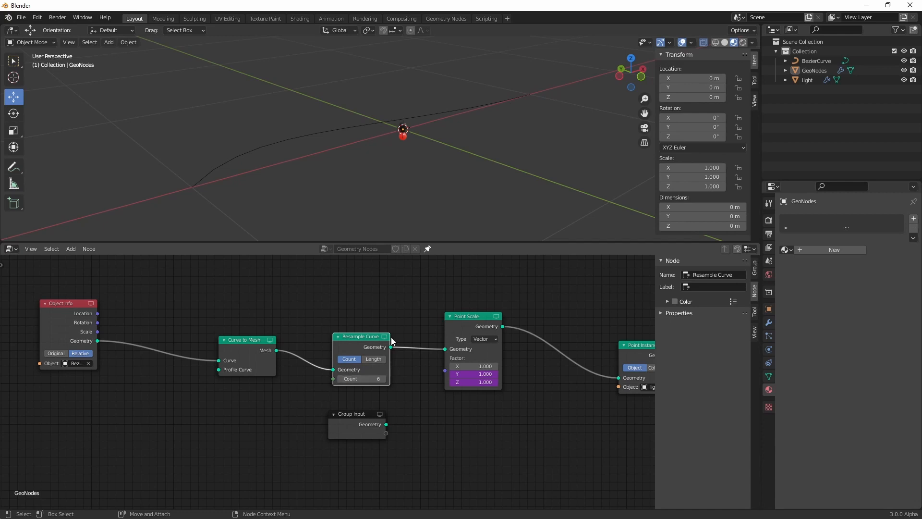
drag(367, 335, 348, 329)
key(ctrl+z)
key(ctrl+z)
key(ctrl+z)
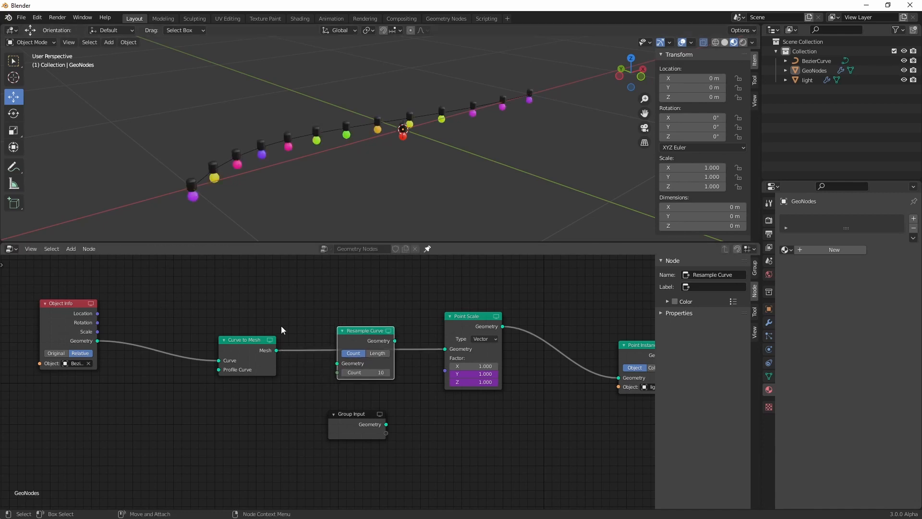
Insert the Resample Curve node between Object Info and Curve to Mesh and set its Count to 17
drag(345, 330, 113, 327)
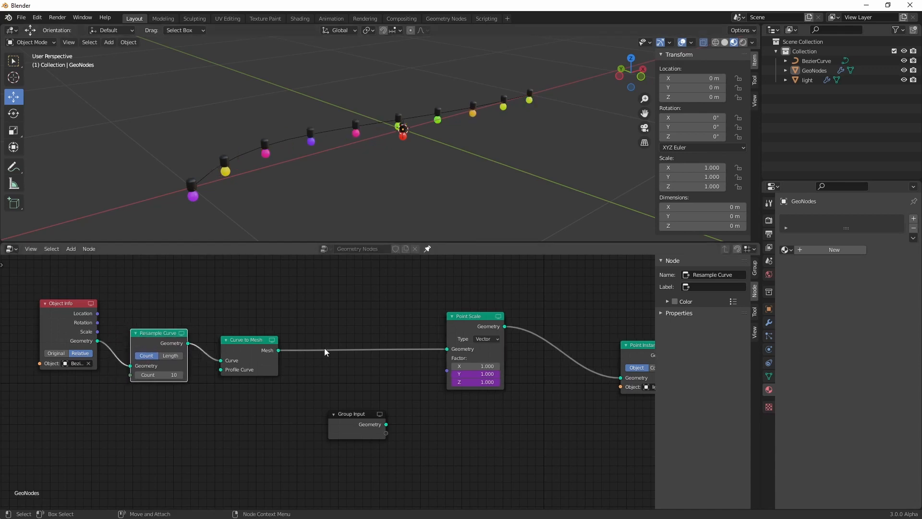
drag(162, 374, 181, 374)
scroll(321, 307, down, 2)
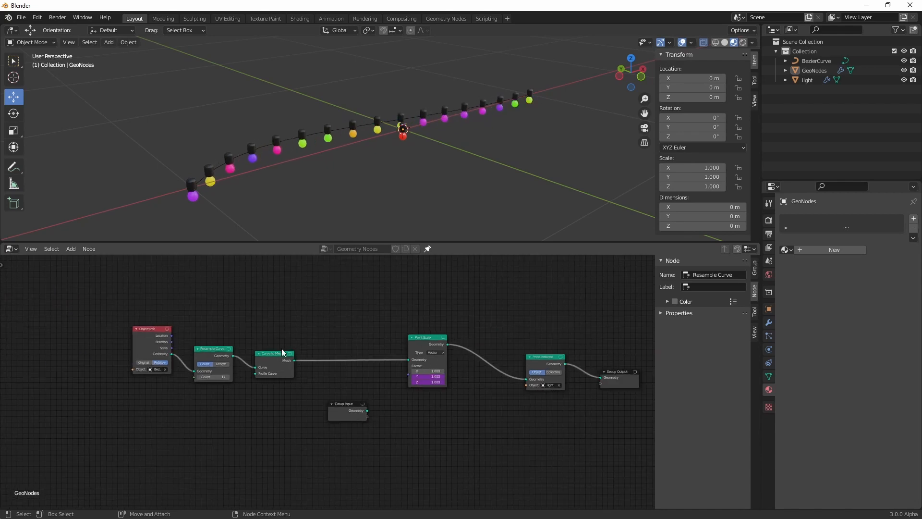
Space the Resample Curve, Curve to Mesh, Point Instance and Group Output nodes farther apart along the chain
drag(282, 353, 336, 352)
drag(222, 355, 248, 350)
scroll(330, 318, up, 2)
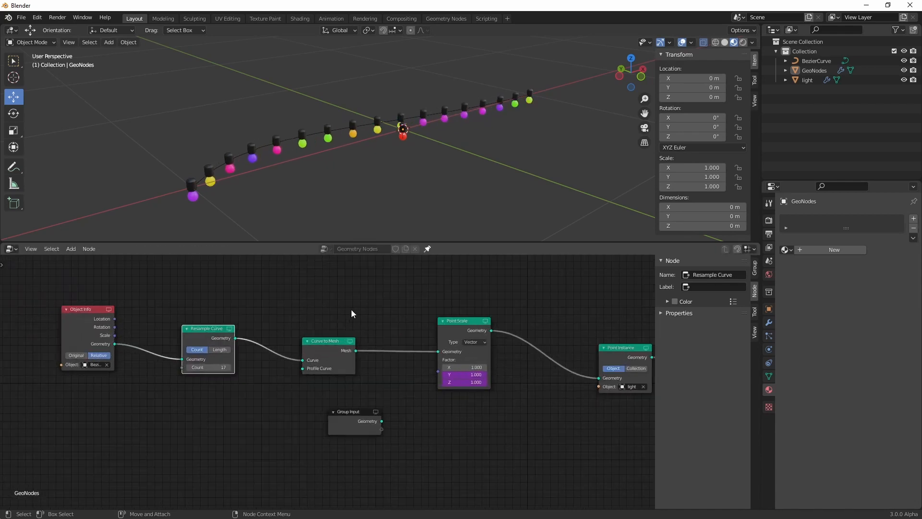
middle_drag(351, 314, 249, 313)
drag(451, 376, 536, 370)
drag(375, 360, 388, 353)
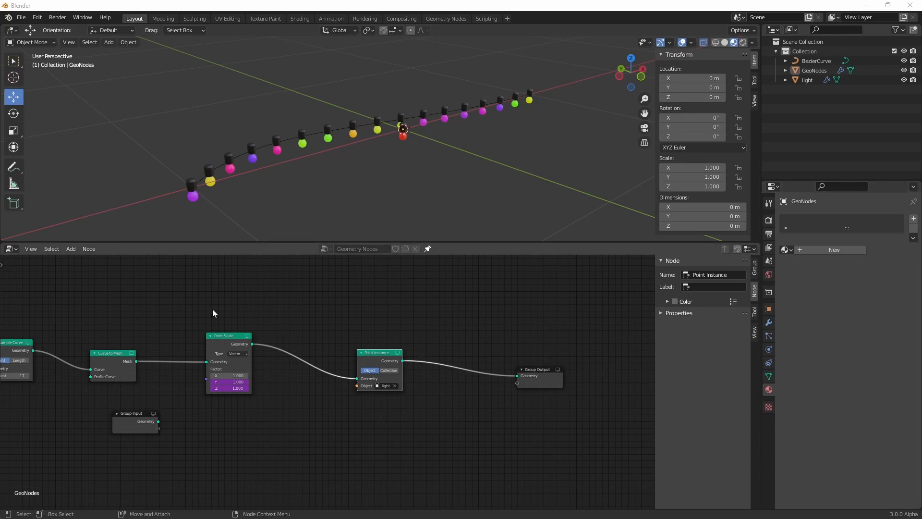
Add an Attribute Randomize node between Point Scale and Point Instance
key(shift+a)
text(s)
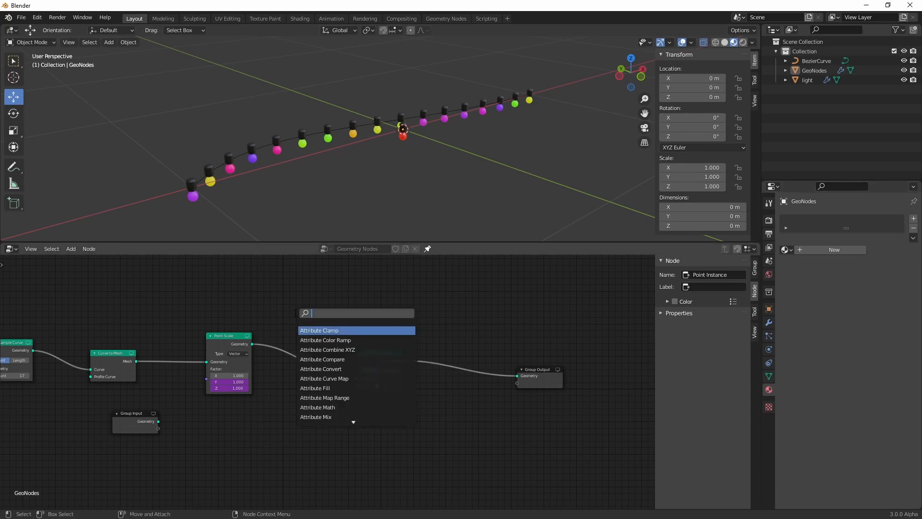
text(attrib)
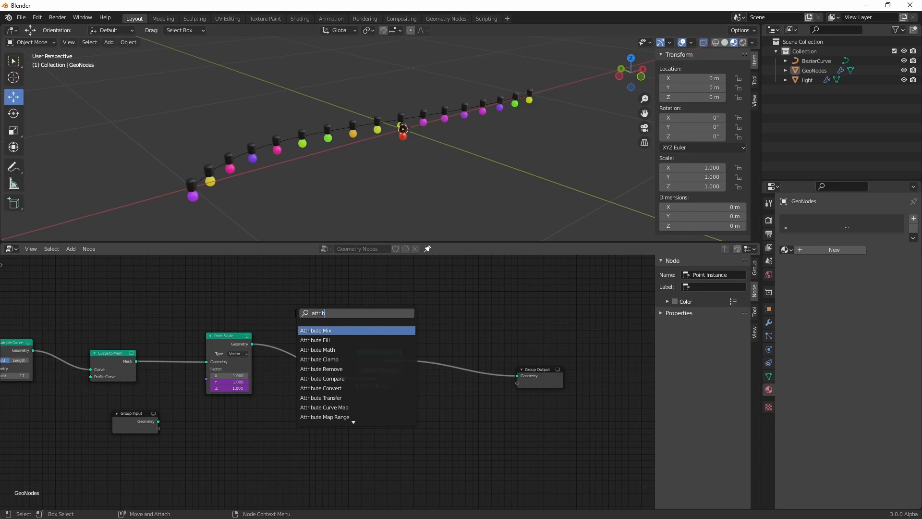
text(ute rand)
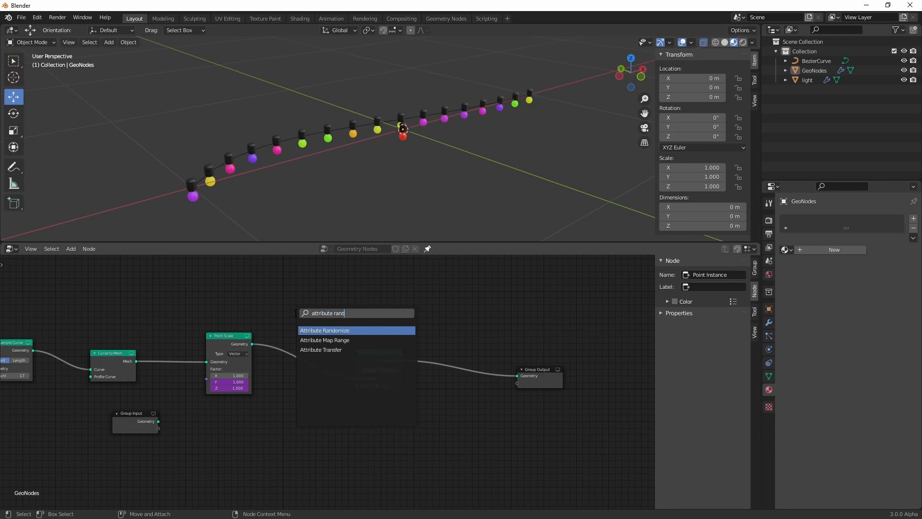
key(Return)
click(306, 332)
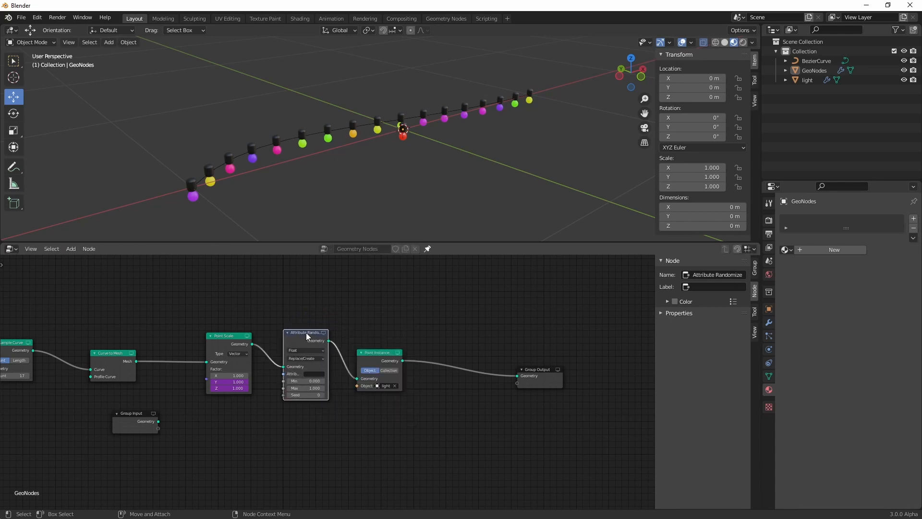
Set the Attribute Randomize node's data type to Vector and name its attribute rand_rot, moving Point Instance out of its way
click(302, 351)
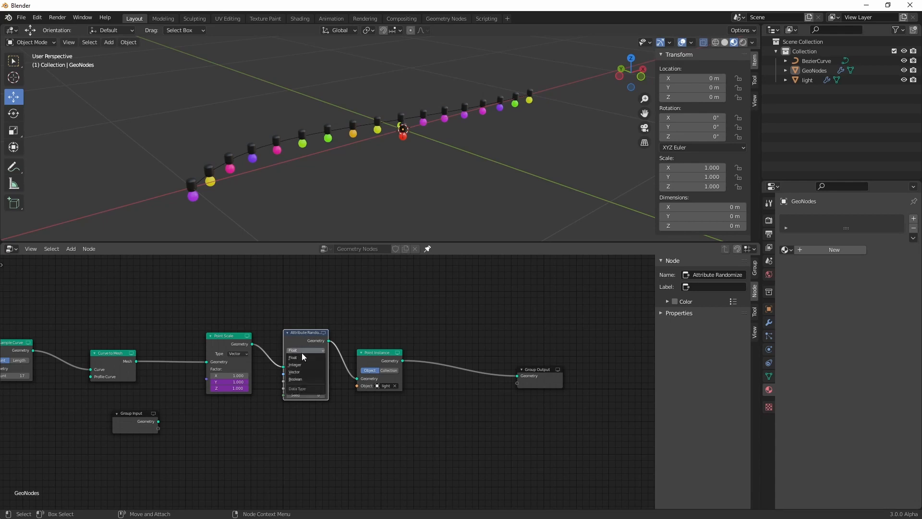
click(300, 374)
drag(378, 352, 415, 327)
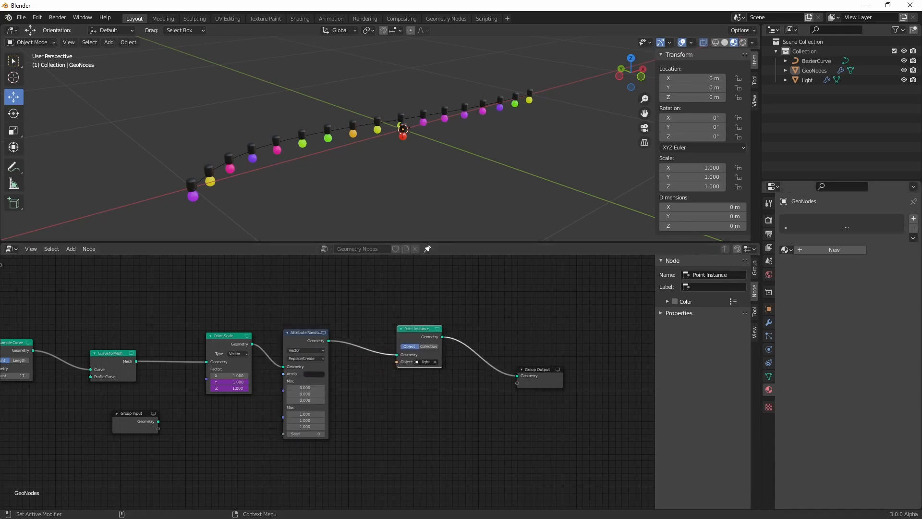
scroll(347, 390, up, 4)
click(299, 364)
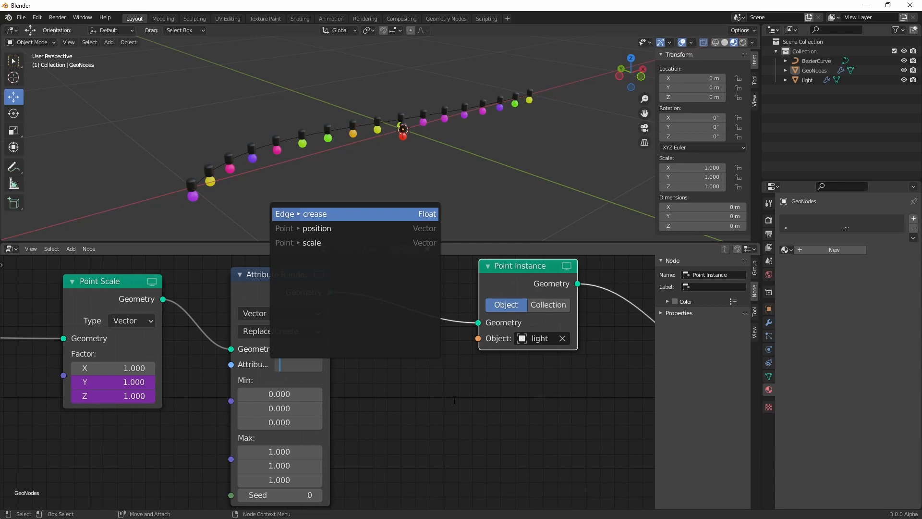
text(rand_)
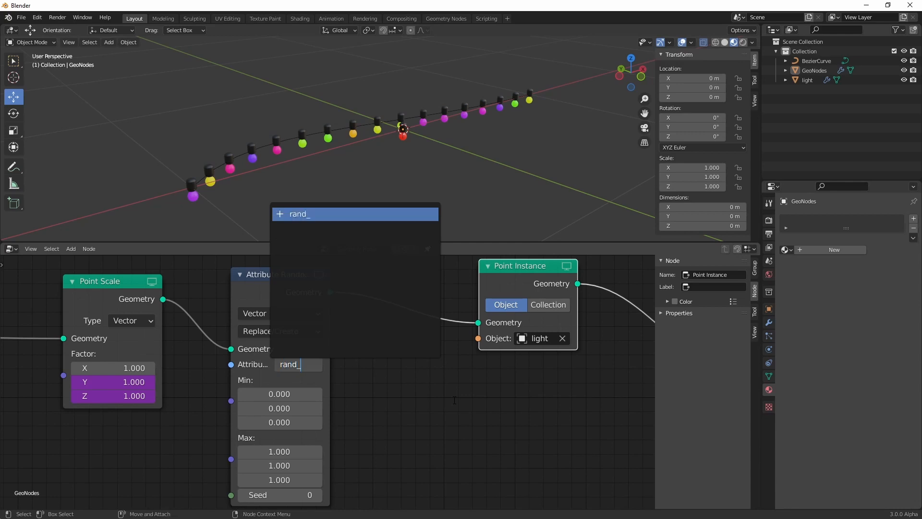
text(rot)
key(Return)
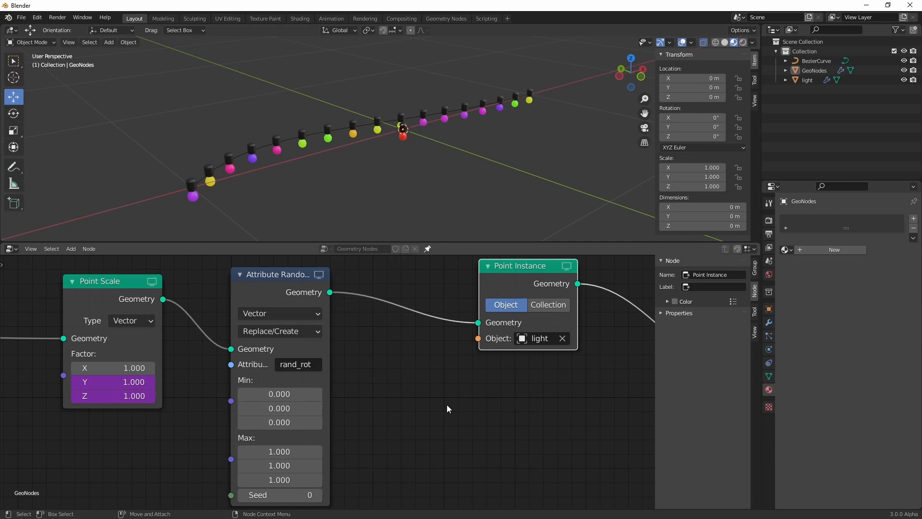
Move the Point Instance and Group Output nodes farther from Attribute Randomize to make room for more nodes
scroll(447, 405, down, 2)
drag(472, 295, 513, 296)
middle_drag(569, 407, 365, 408)
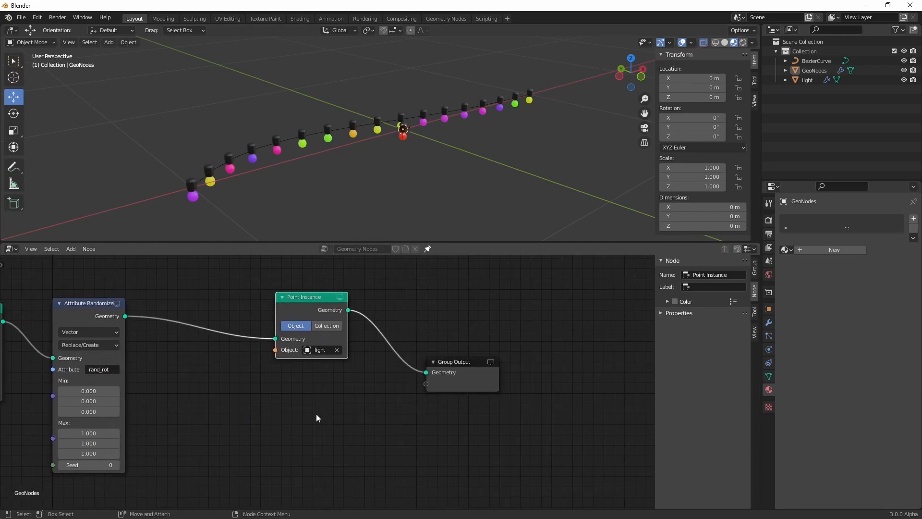
drag(264, 430, 523, 287)
drag(331, 297, 516, 300)
click(368, 396)
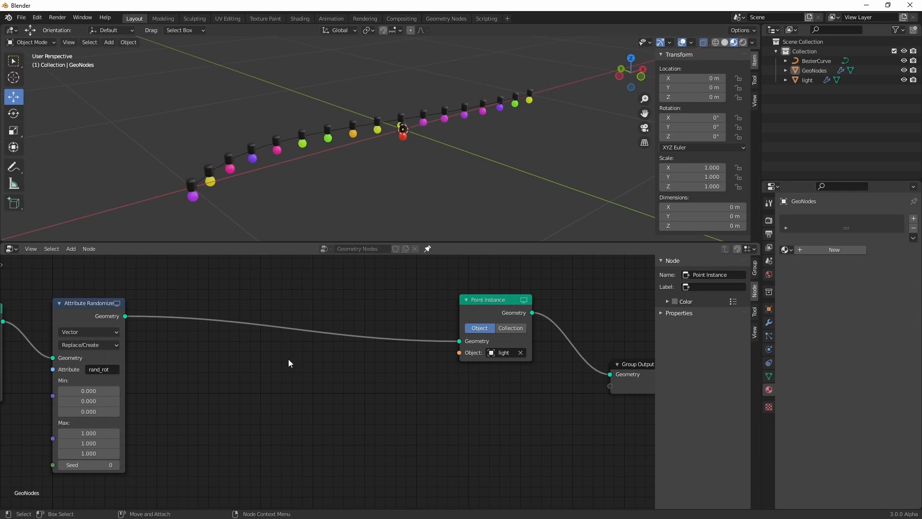
Add an Attribute Vector Math node set to Normalize and insert it between Attribute Randomize and Point Instance
key(shift+a)
text(attribute)
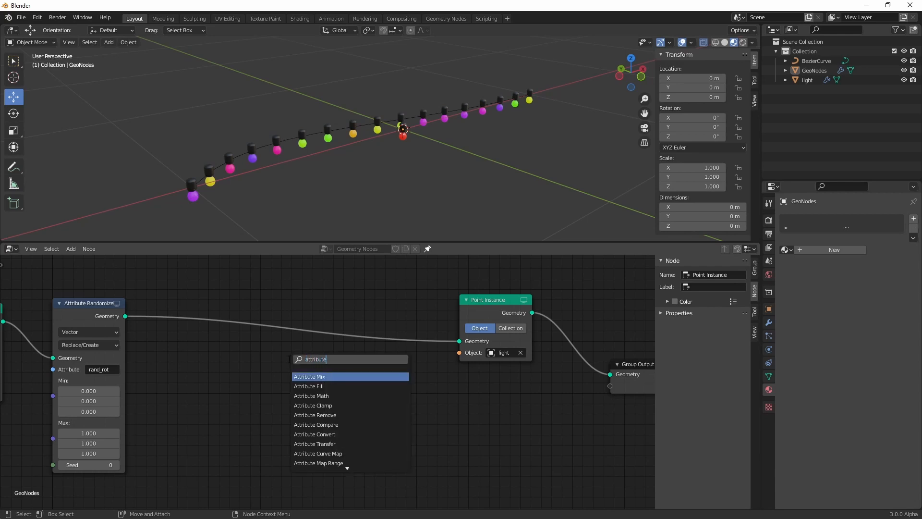
text( vec)
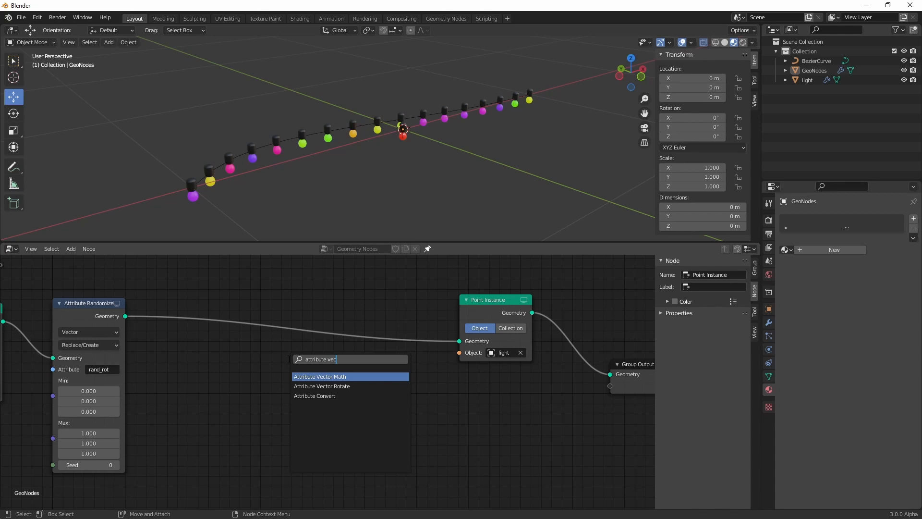
key(Return)
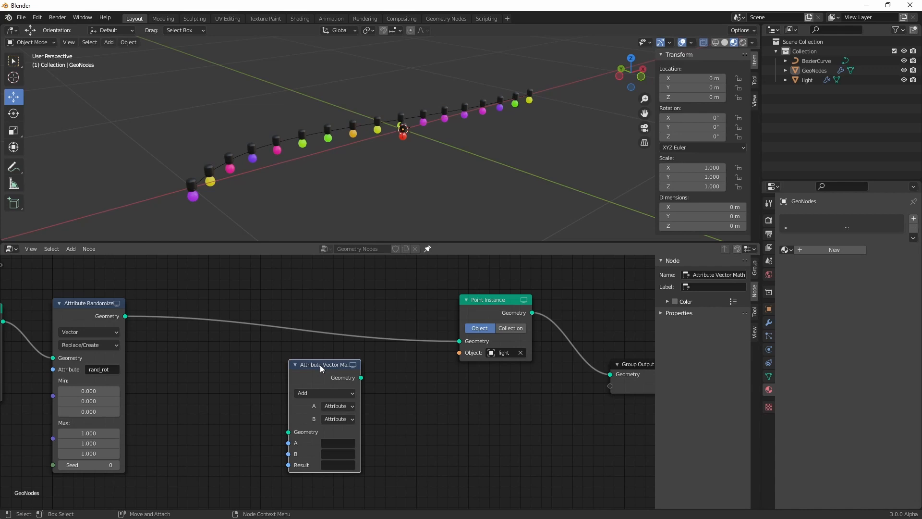
click(313, 395)
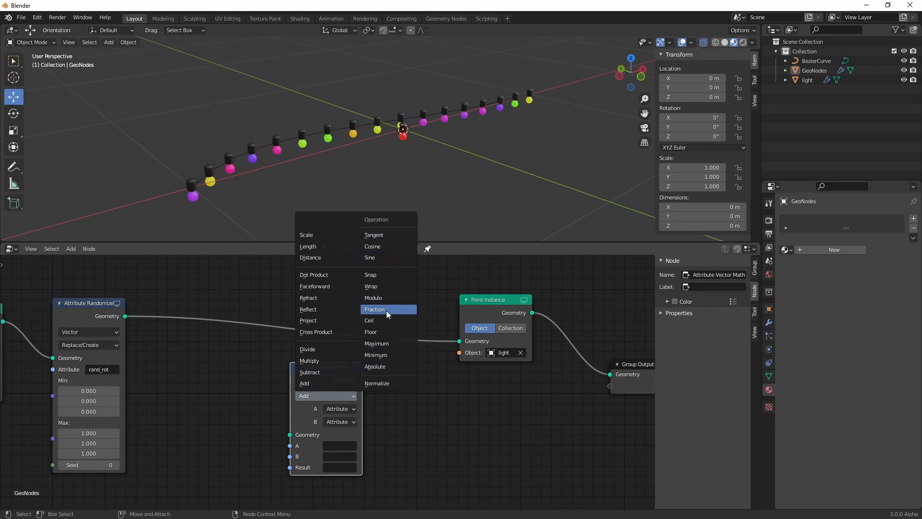
click(387, 383)
drag(326, 370, 238, 302)
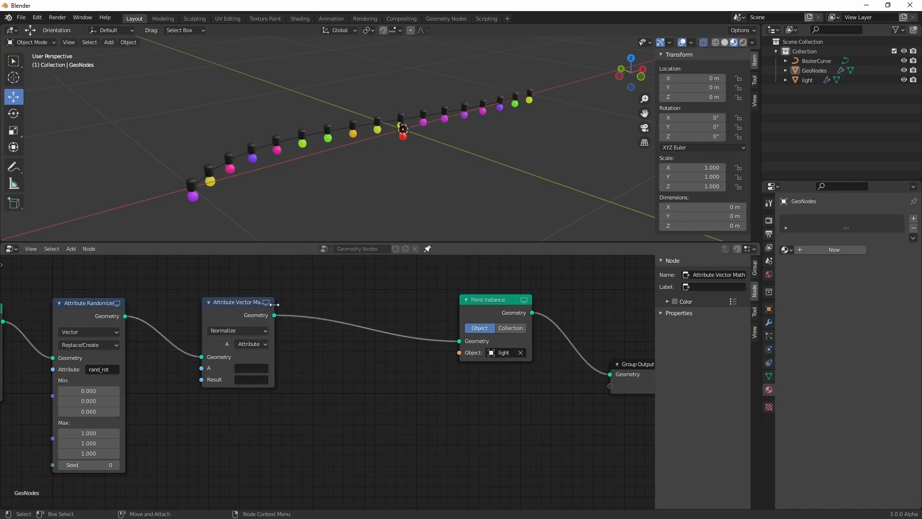
Widen the Normalize vector math node and set both its A and Result attributes to rand_rot
drag(275, 309, 293, 309)
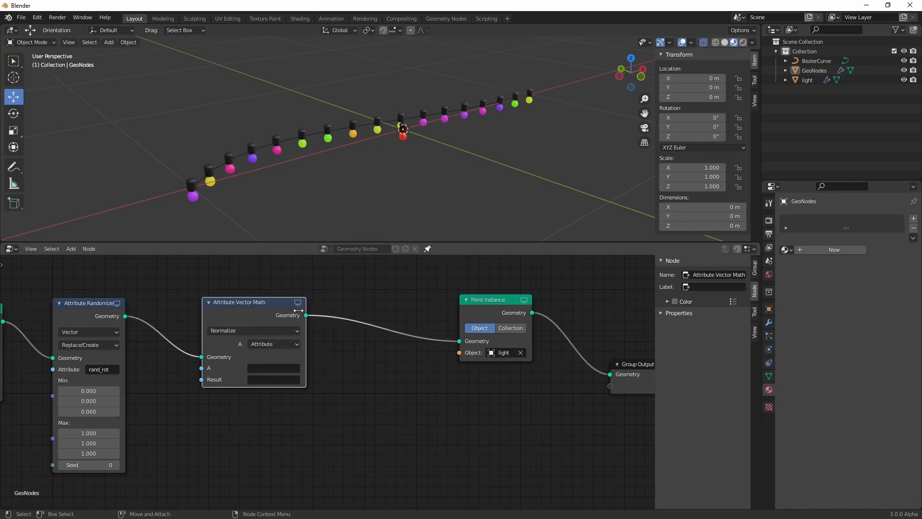
click(265, 367)
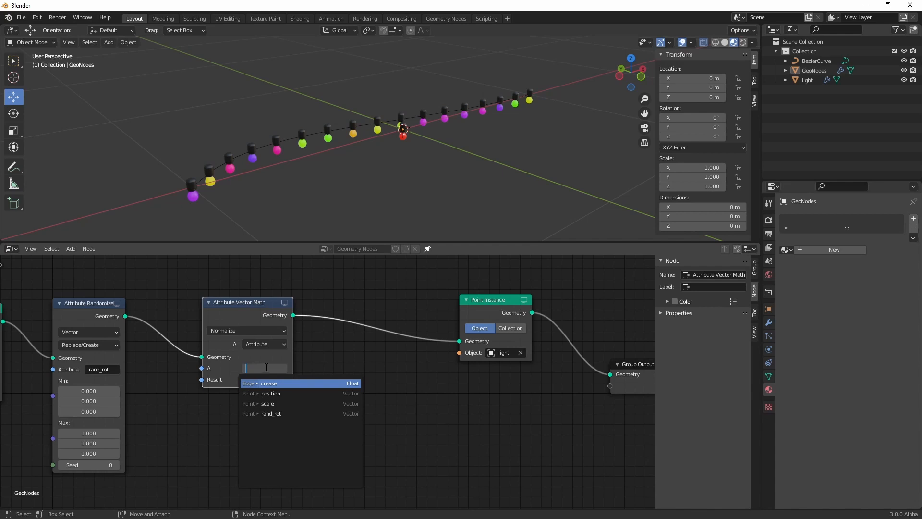
click(279, 413)
click(266, 379)
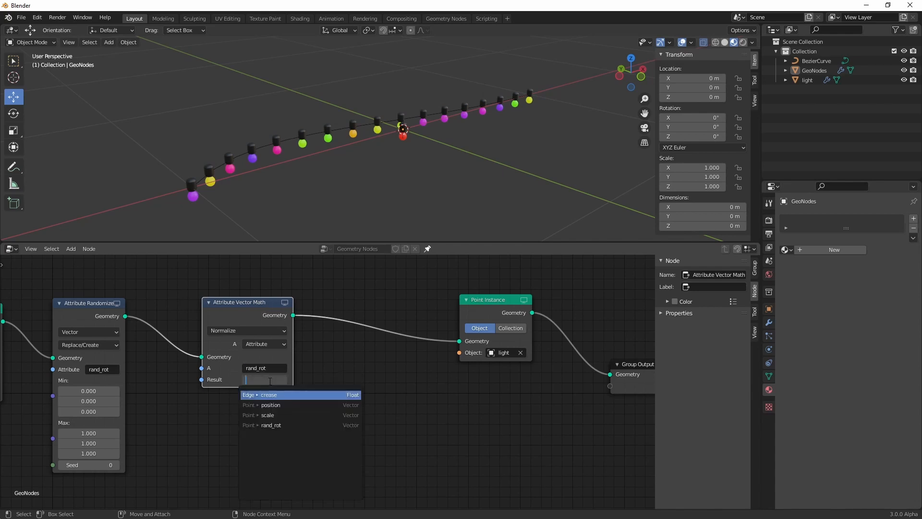
click(286, 425)
drag(249, 301, 254, 295)
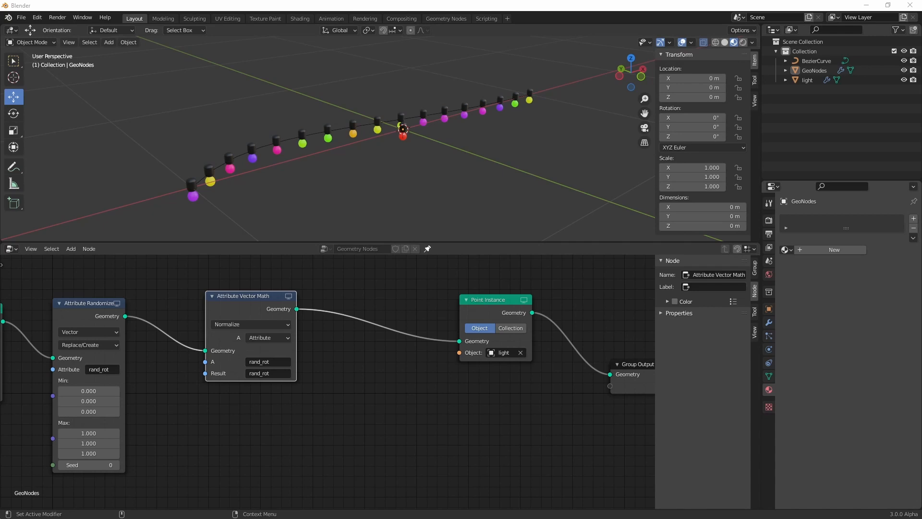
key(shift+a)
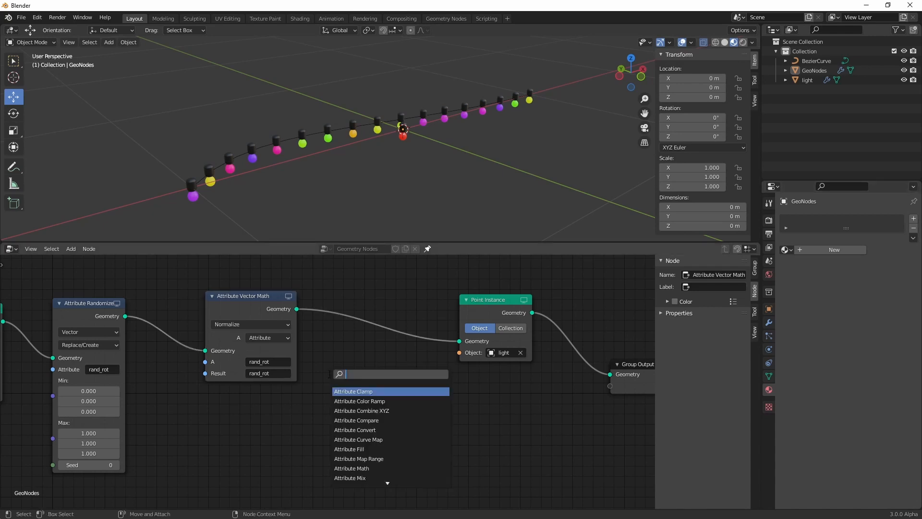
text(attribute vec)
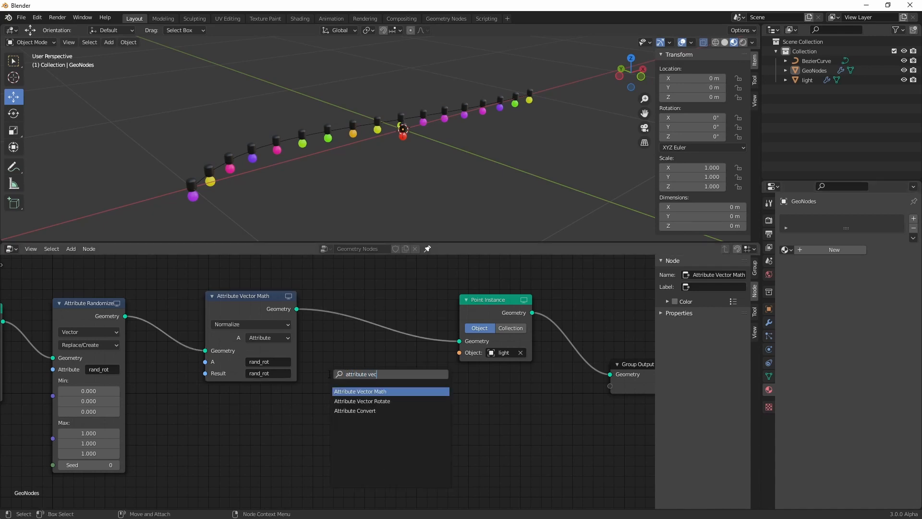
key(Down)
key(Return)
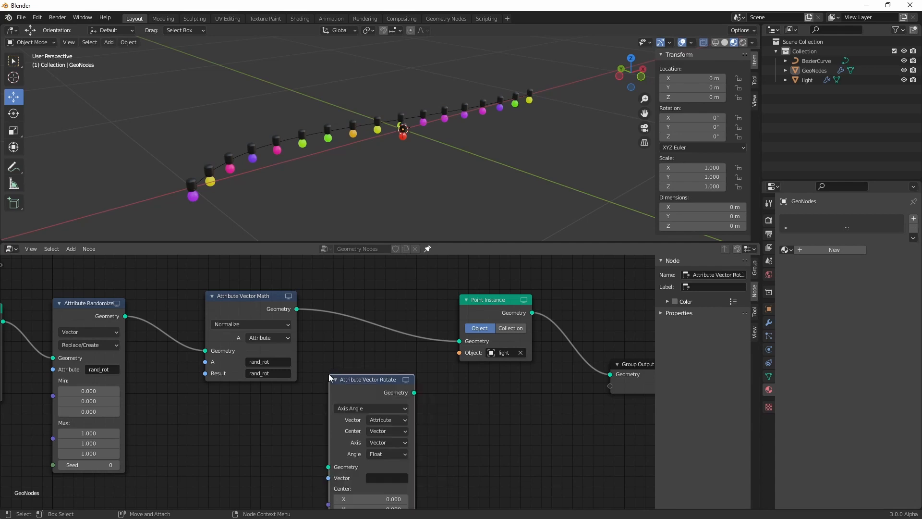
key(Escape)
Add a second Attribute Vector Math node between the Normalize node and Point Instance
key(shift+a)
text(attribute vect)
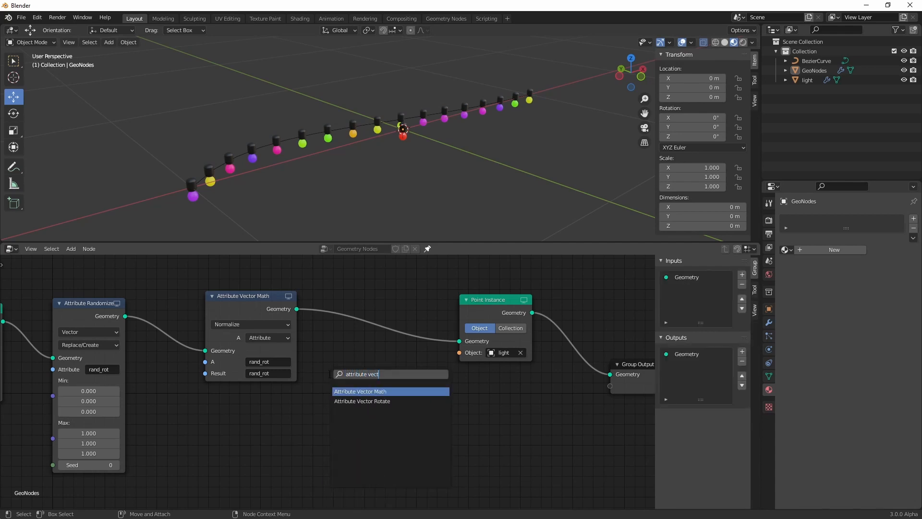
key(Return)
click(367, 289)
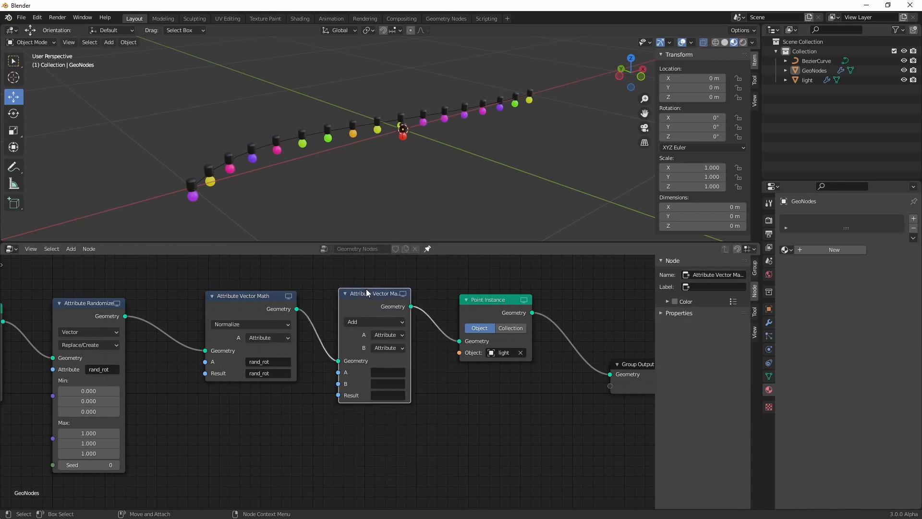
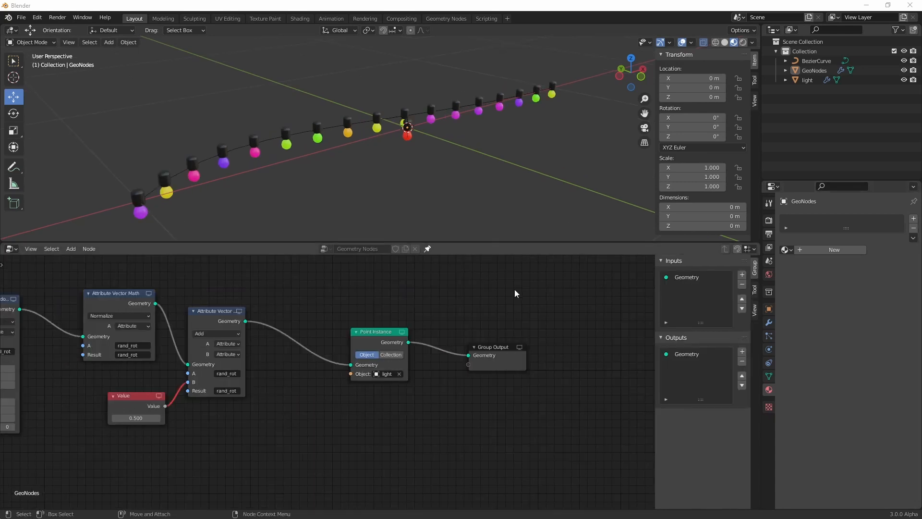
Add an Align Rotation to Vector node and insert it between the Add vector math node and Point Instance
click(263, 391)
key(shift+a)
text(s)
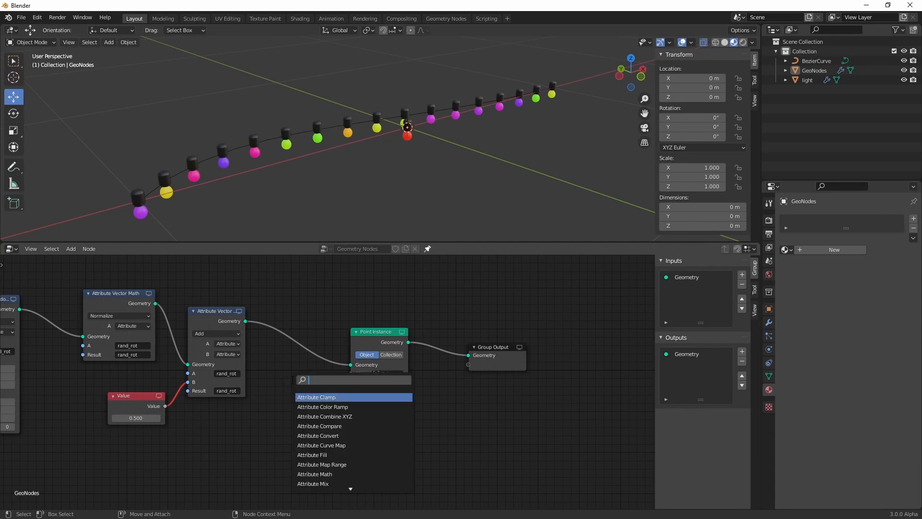
text(align)
key(Return)
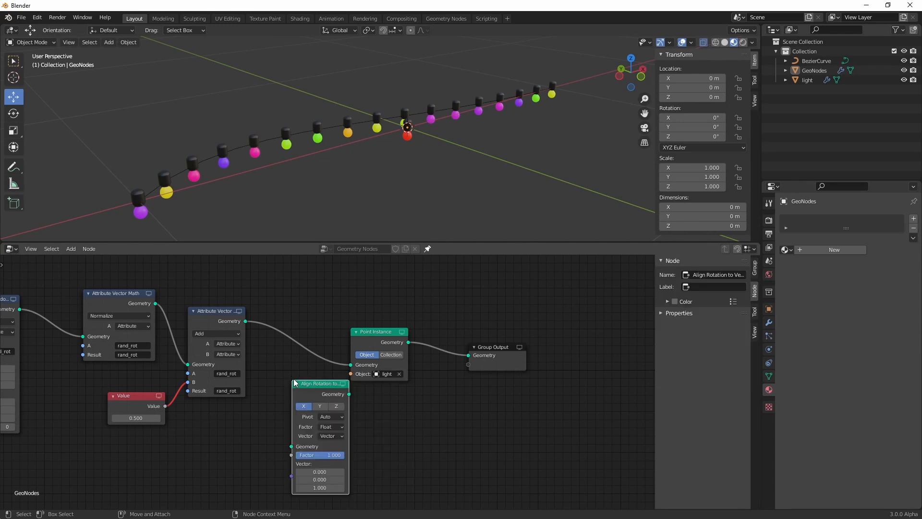
click(294, 325)
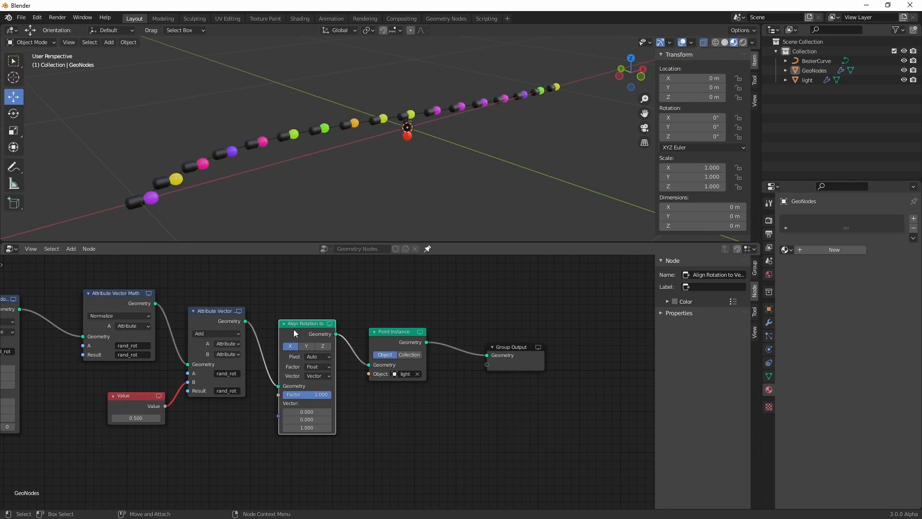
Set the Align Rotation to Vector node to the Z axis, with its Vector input as Attribute using rand_rot
click(324, 346)
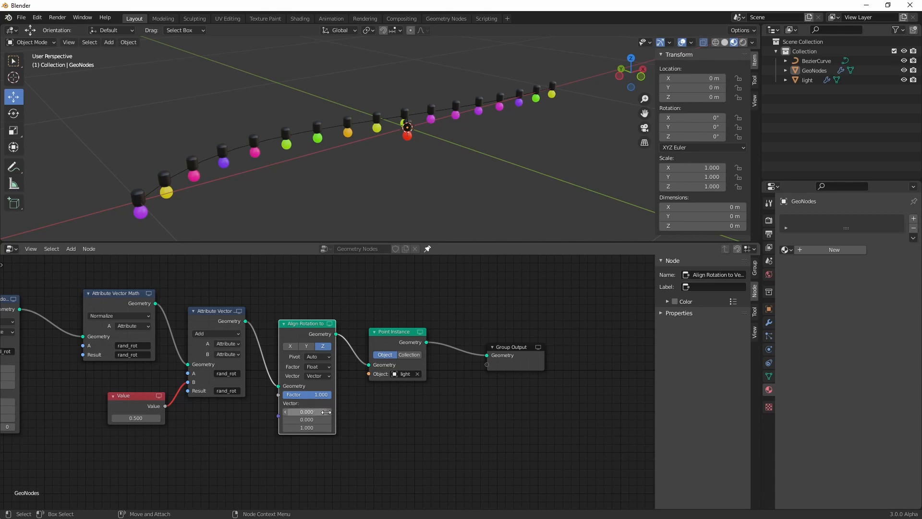
click(317, 376)
click(317, 398)
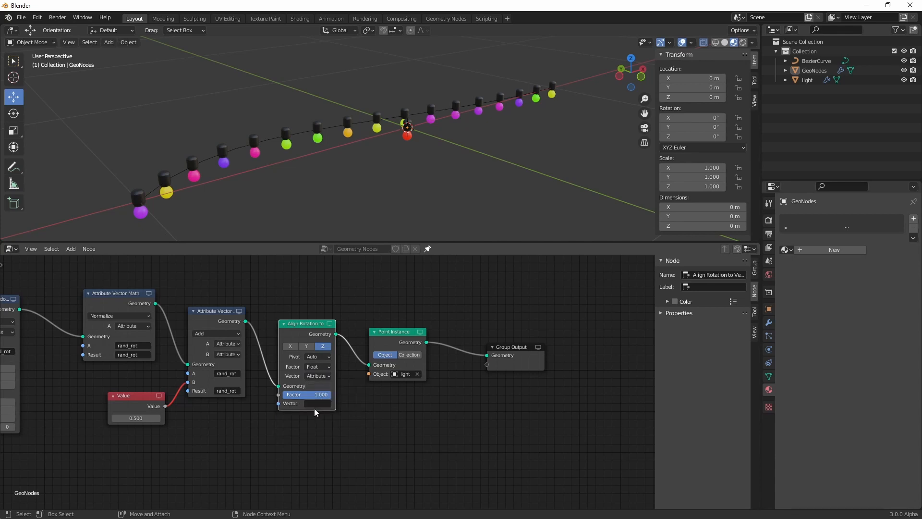
click(315, 404)
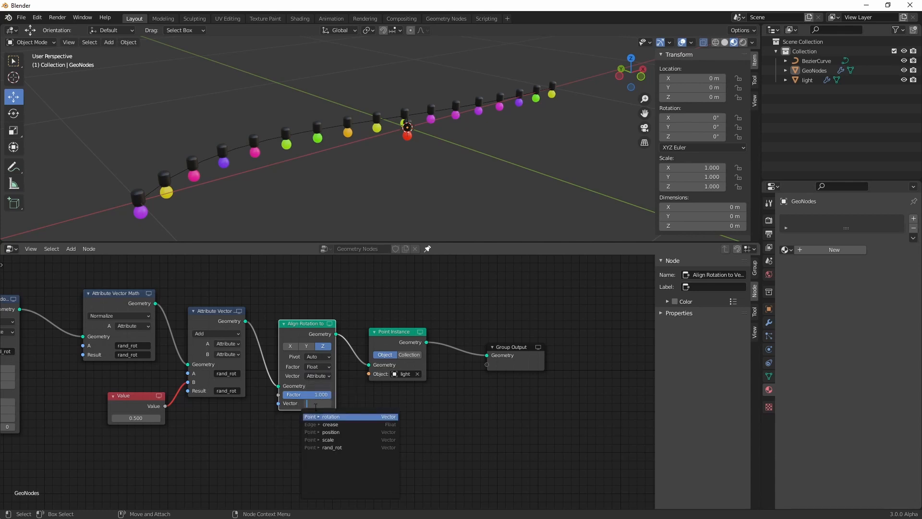
click(338, 447)
Set the Max values of the Attribute Randomize node to 50, 90 and 120
middle_drag(286, 432, 412, 434)
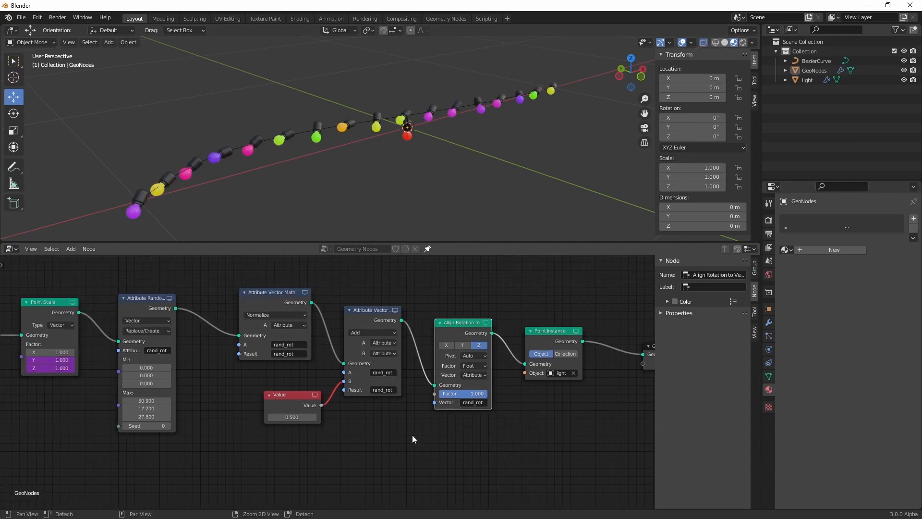
drag(147, 401, 136, 400)
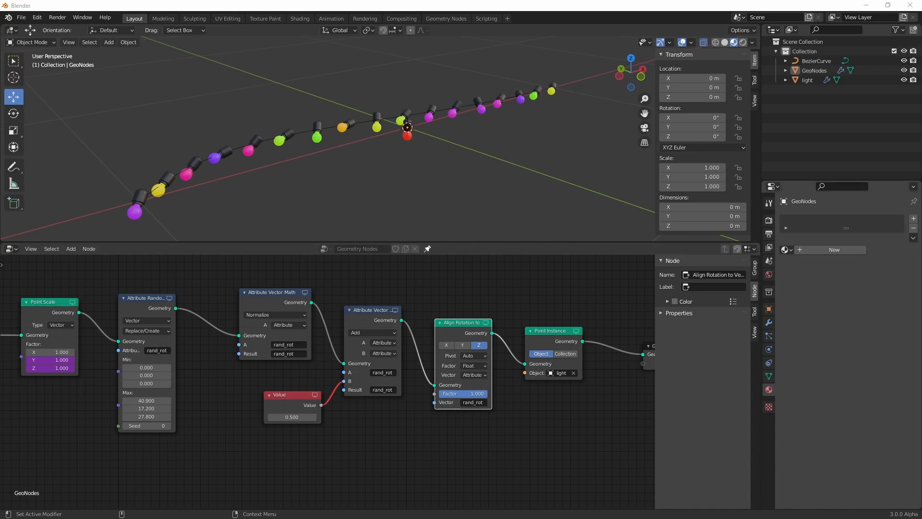
double_click(151, 402)
text(50)
key(Return)
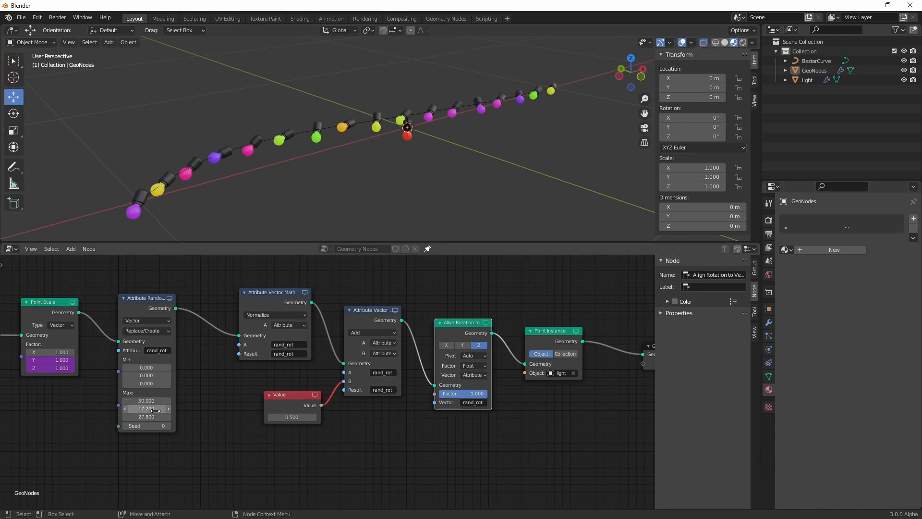
double_click(155, 409)
text(90)
key(Return)
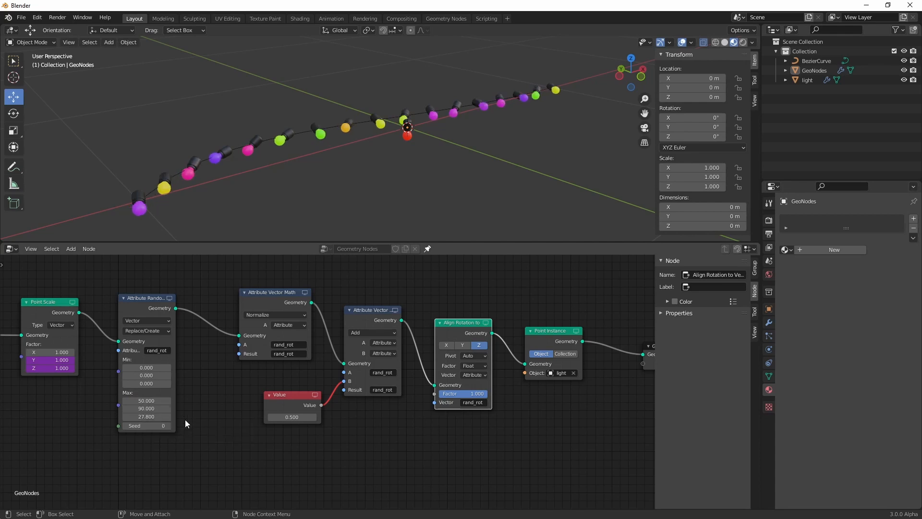
double_click(152, 416)
text(120)
key(Return)
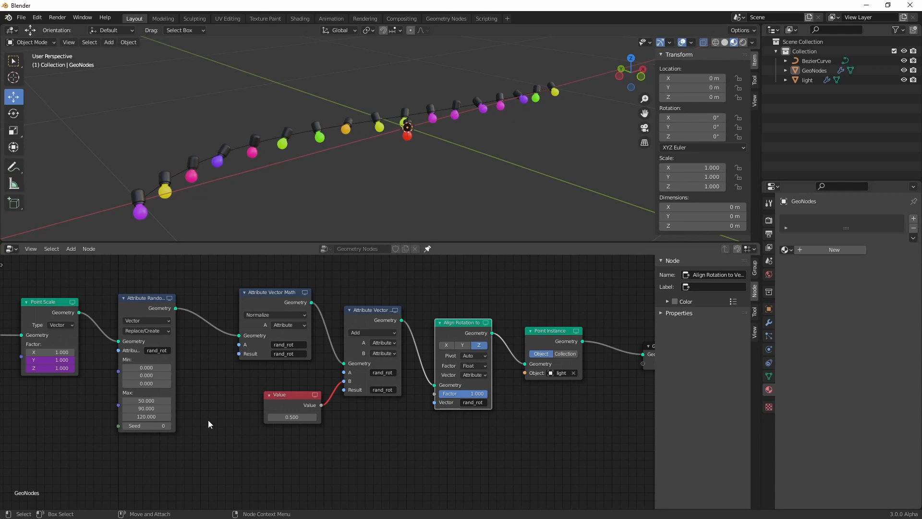
middle_drag(316, 179, 348, 171)
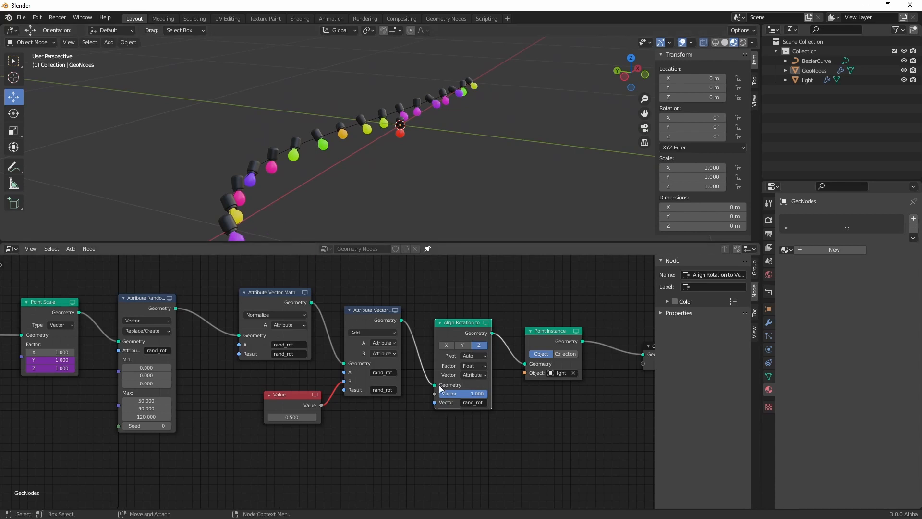
key(Home)
alt+middle_drag(433, 445, 503, 444)
alt+right_drag(503, 444, 489, 491)
ctrl+middle_drag(488, 491, 486, 424)
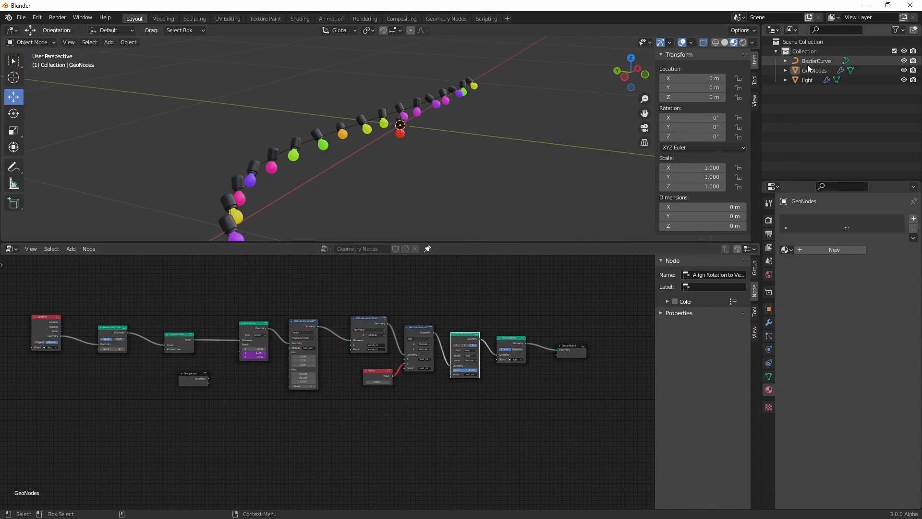
Select the original light object and hide it in the viewport
click(808, 80)
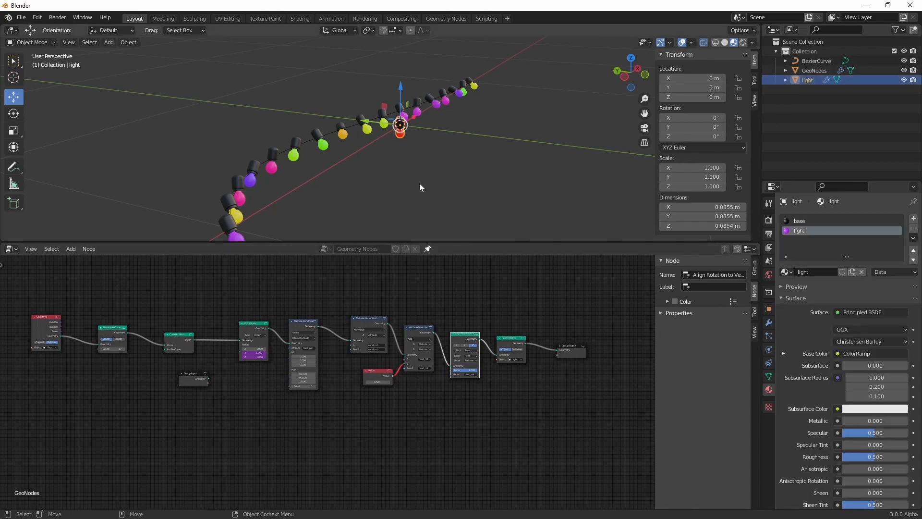
click(825, 80)
click(905, 80)
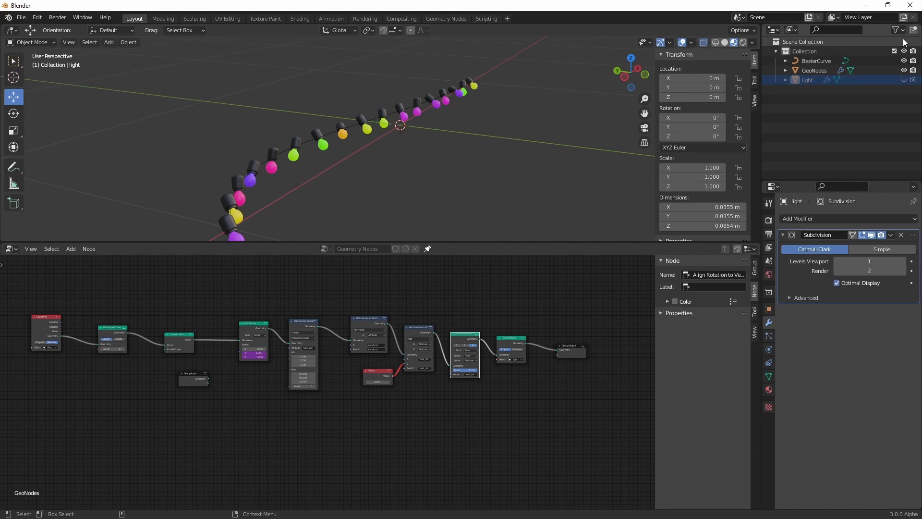
Show the Selectable, Disable in Viewports, Holdout and Indirect Only toggle columns in the outliner
click(898, 31)
click(830, 61)
click(897, 30)
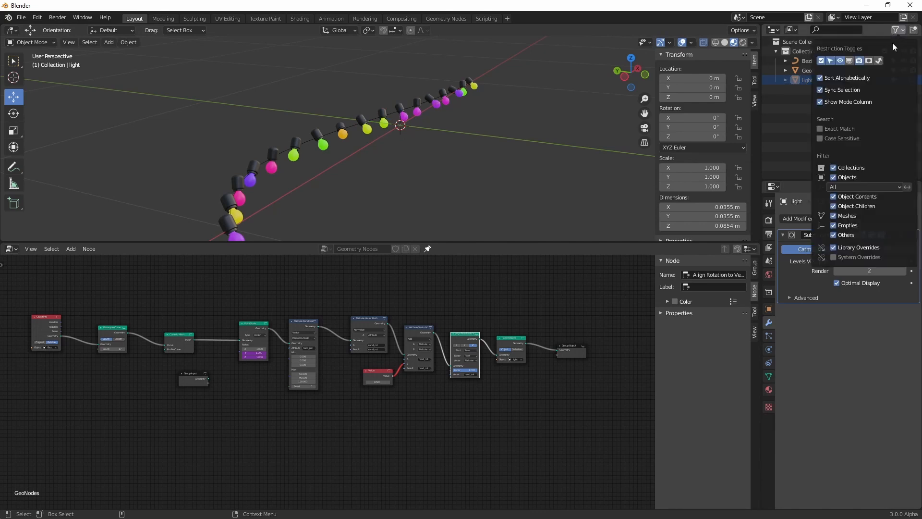
click(852, 61)
click(896, 31)
click(869, 61)
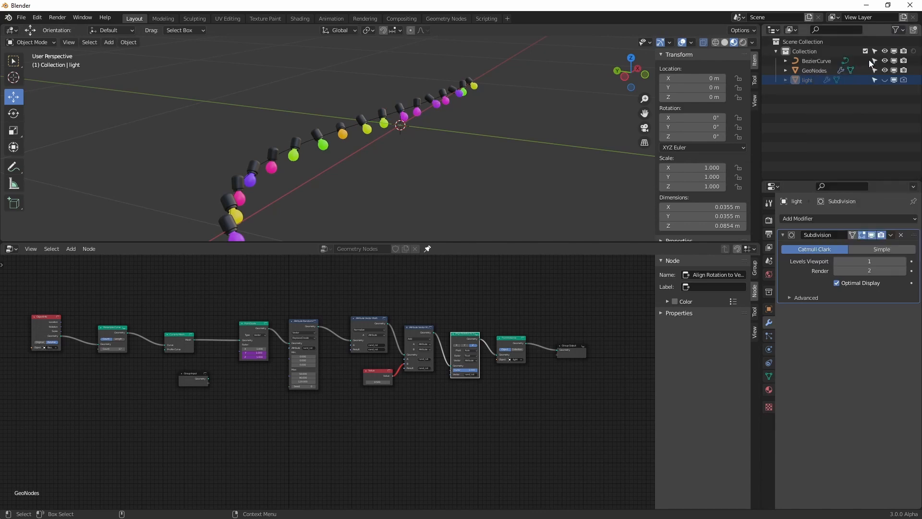
click(898, 30)
click(880, 62)
Try globally disabling the light object in viewports
click(884, 80)
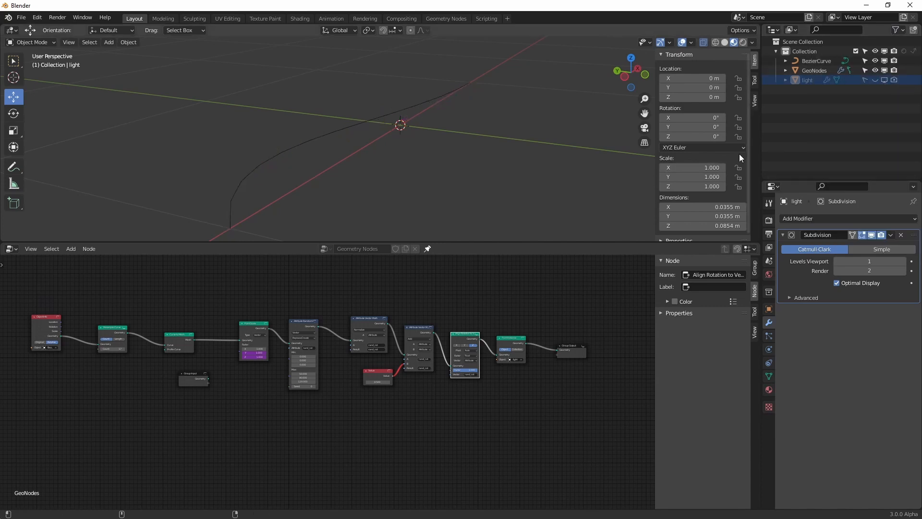
click(886, 81)
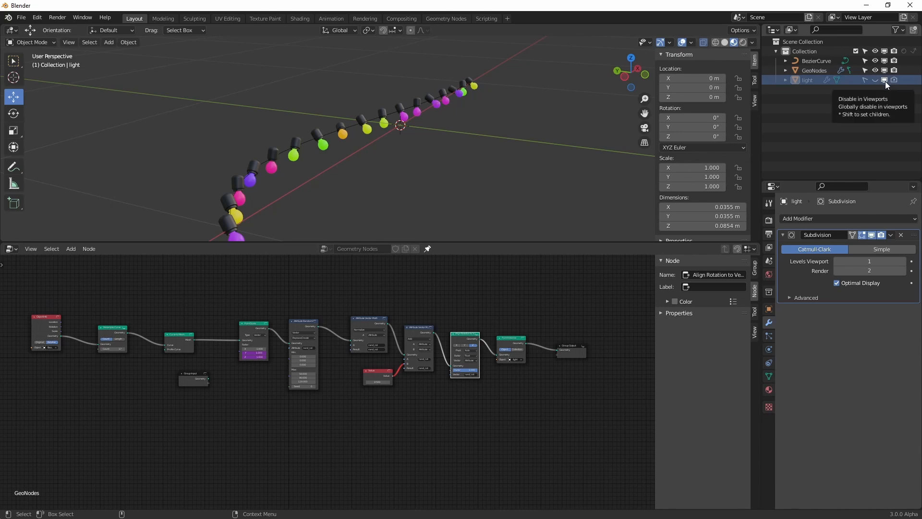
Edit the Bezier curve from the top view and rotate its control point at X -1 m by about -45° to align with the X axis
middle_drag(355, 163, 364, 147)
click(343, 132)
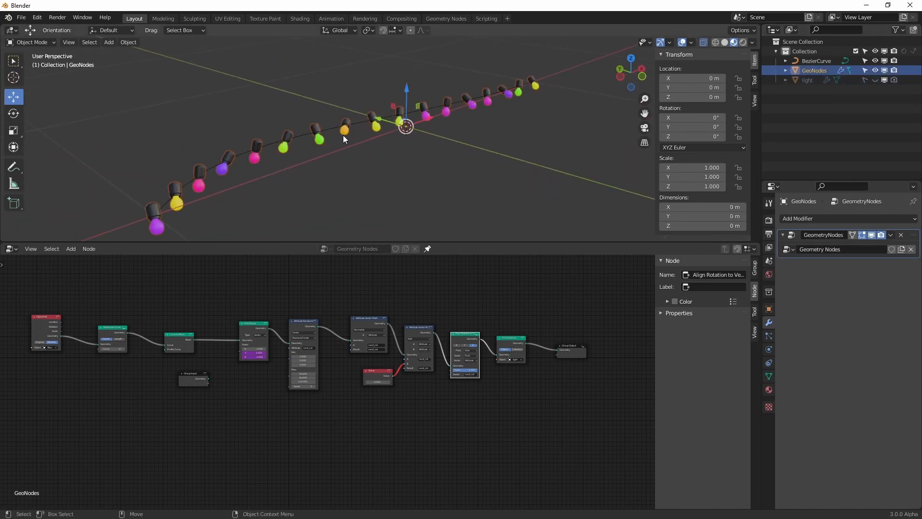
scroll(368, 160, down, 5)
scroll(369, 164, up, 3)
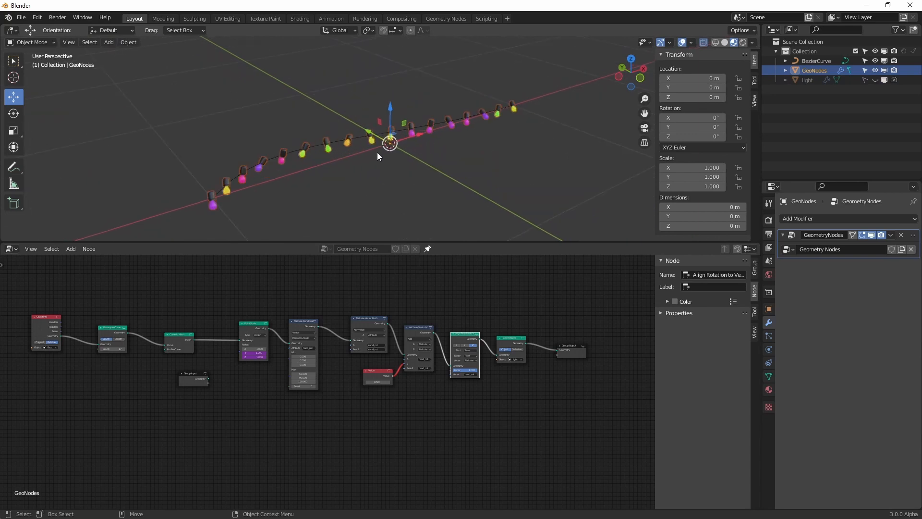
click(377, 151)
key(Tab)
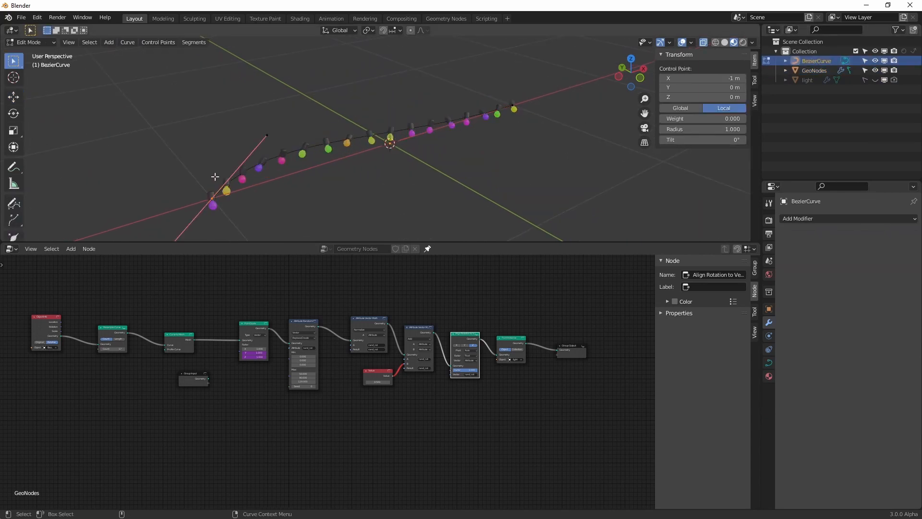
shift+middle_drag(230, 169, 278, 171)
click(631, 60)
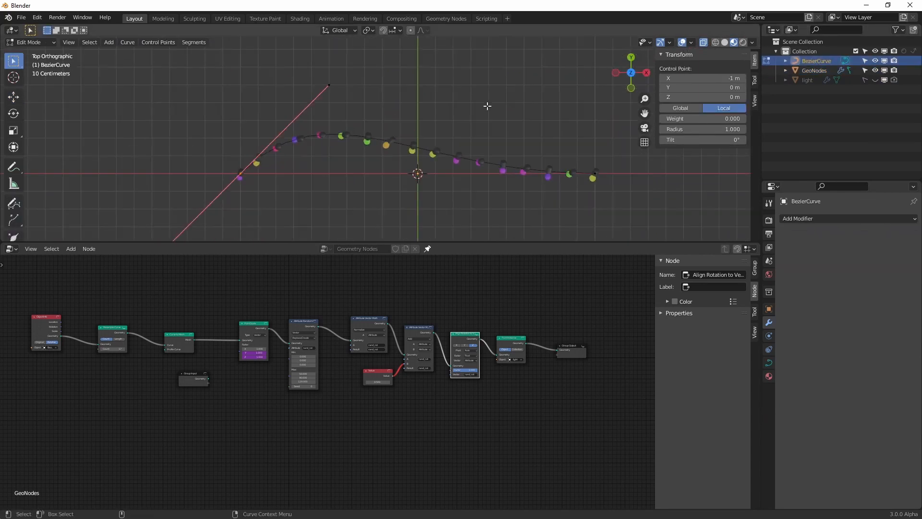
key(r)
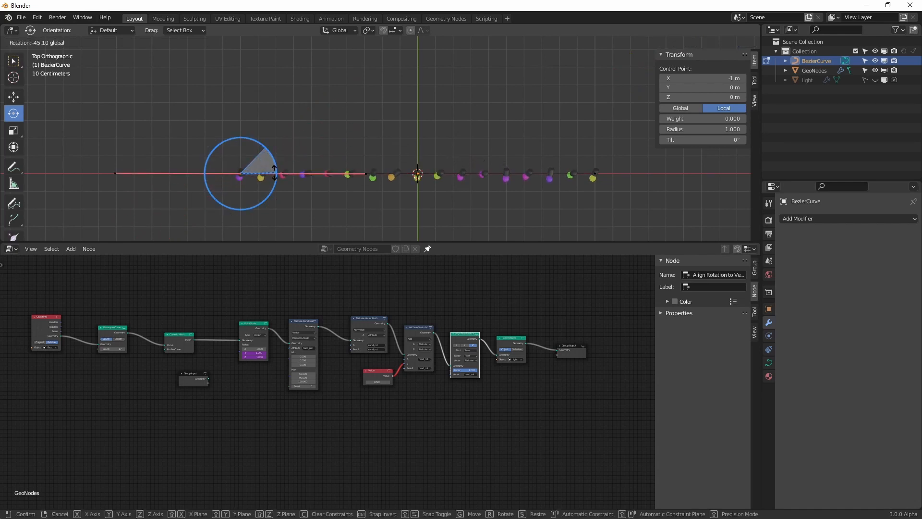
click(274, 173)
Bend the handles at both ends of the Bezier curve downward so the light string sags in the middle, and return to Object Mode
click(595, 173)
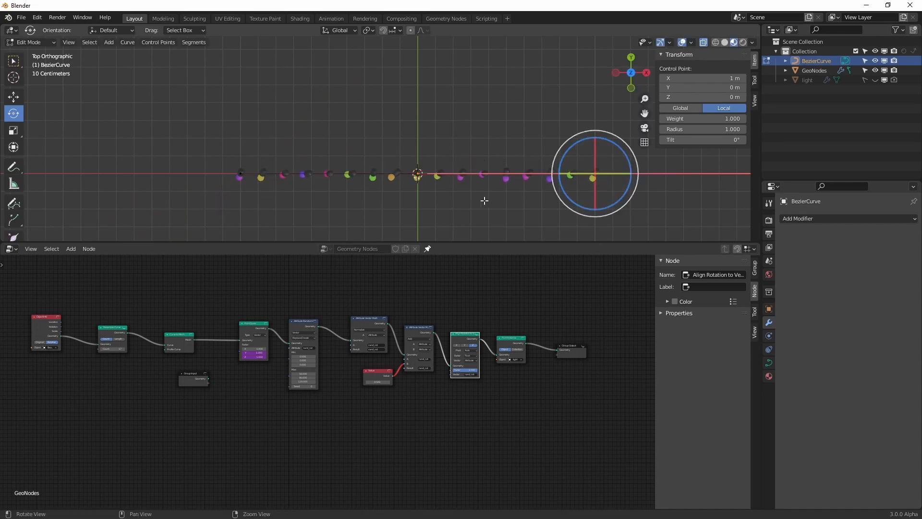
middle_drag(484, 201, 457, 140)
drag(550, 94, 547, 108)
click(242, 138)
drag(246, 102, 265, 104)
key(Tab)
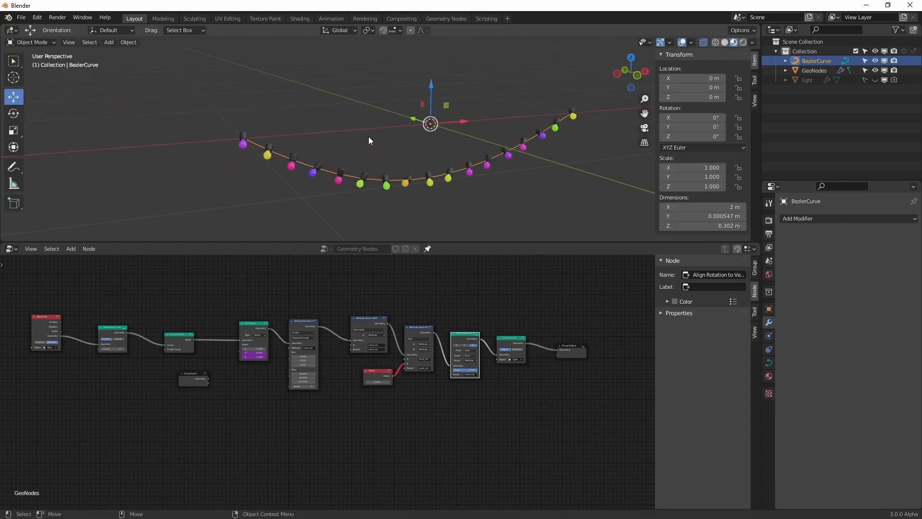
Open the Bezier curve's geometry settings and set its bevel type to Profile
scroll(370, 144, up, 3)
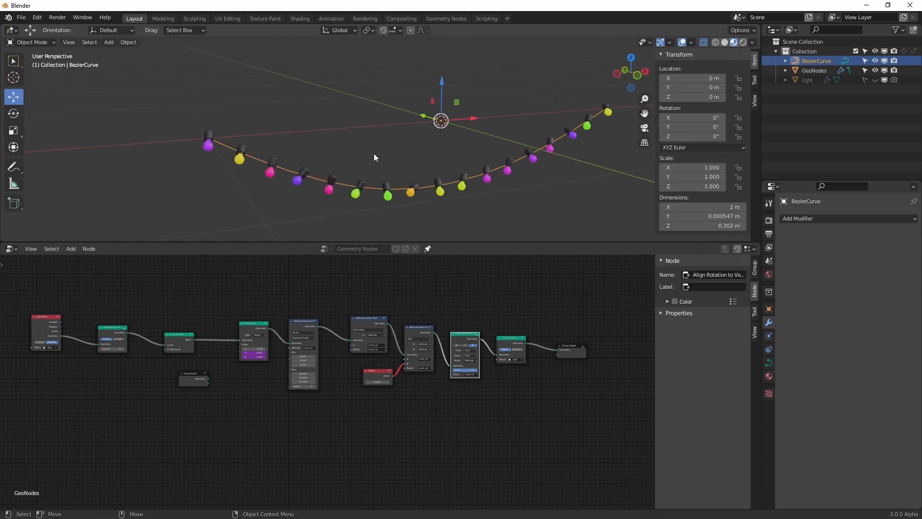
click(769, 363)
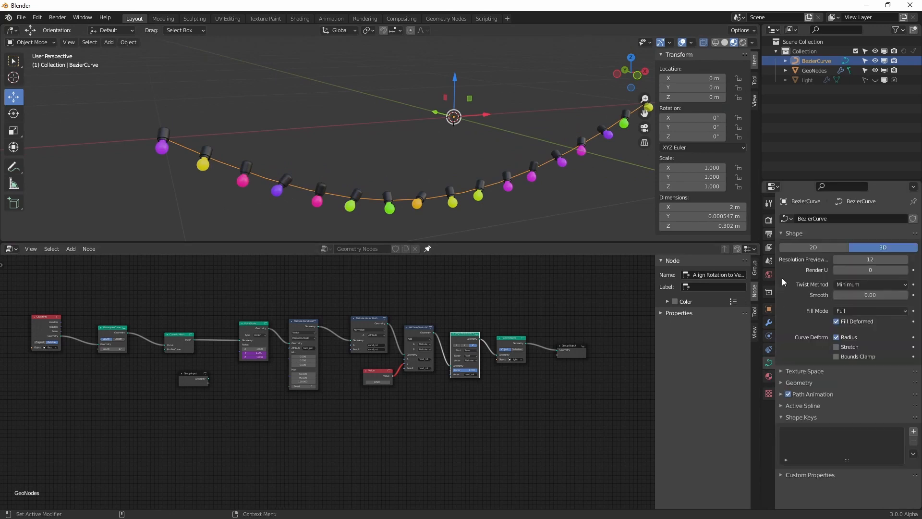
click(779, 237)
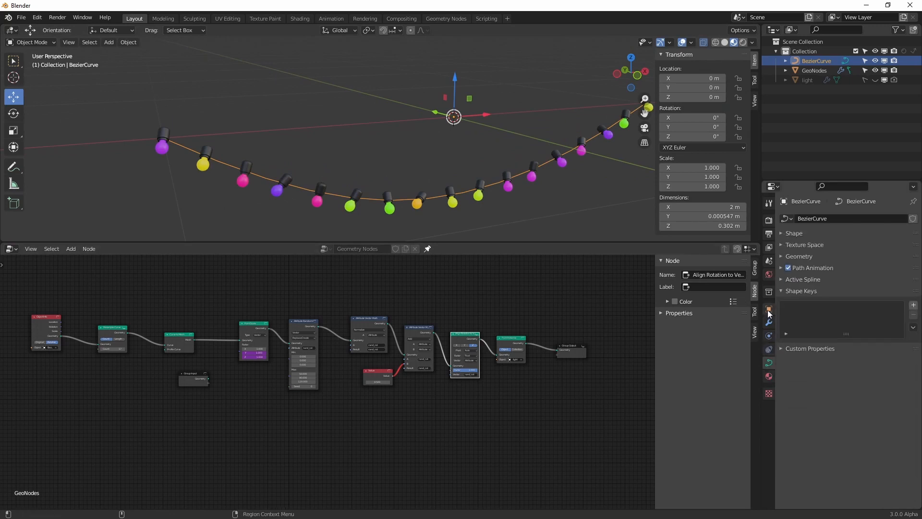
click(783, 233)
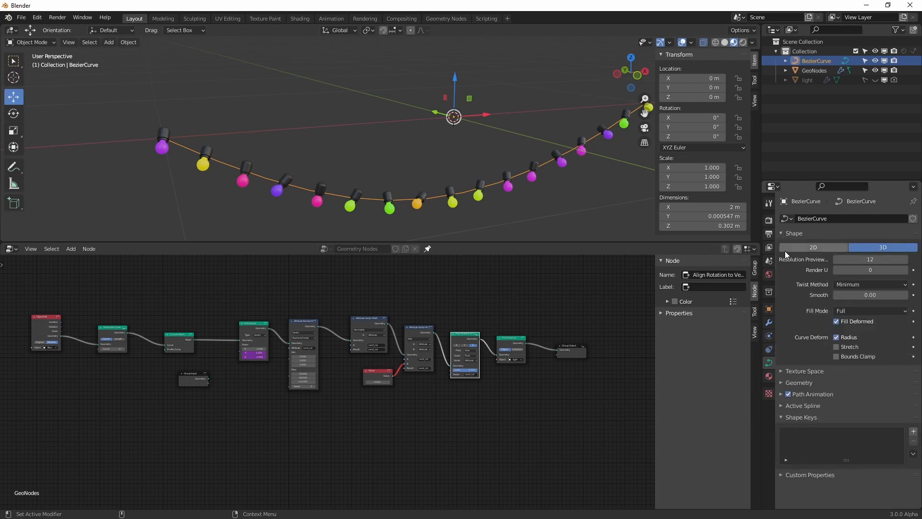
click(793, 383)
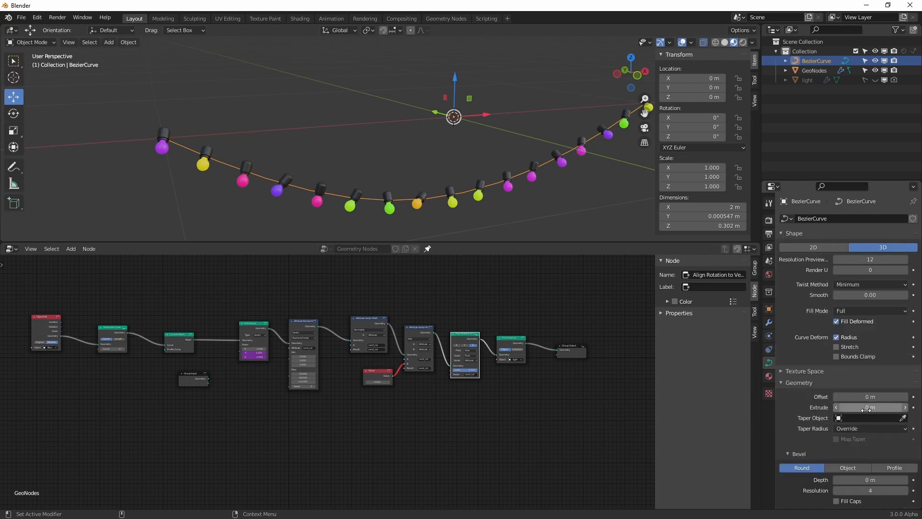
click(854, 469)
click(879, 469)
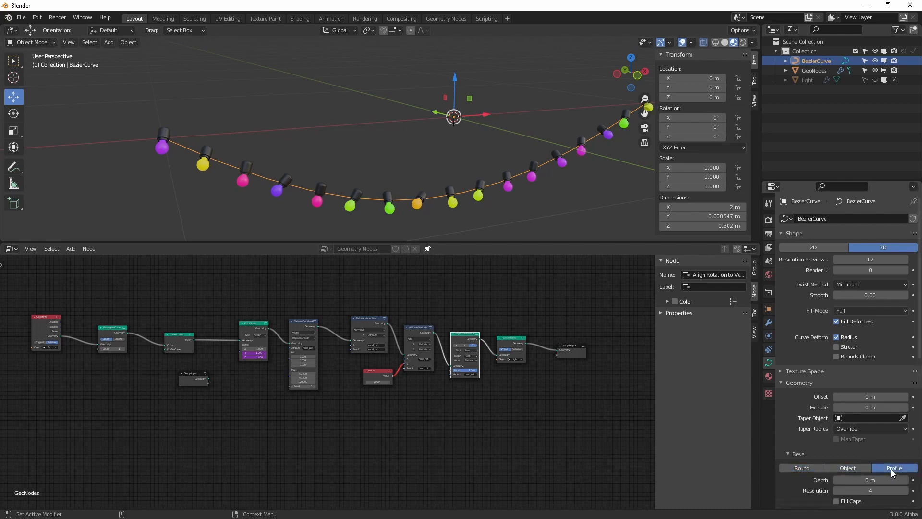
Set the curve's bevel depth to 0.003 m to give the wire a thin thickness
click(905, 480)
click(906, 479)
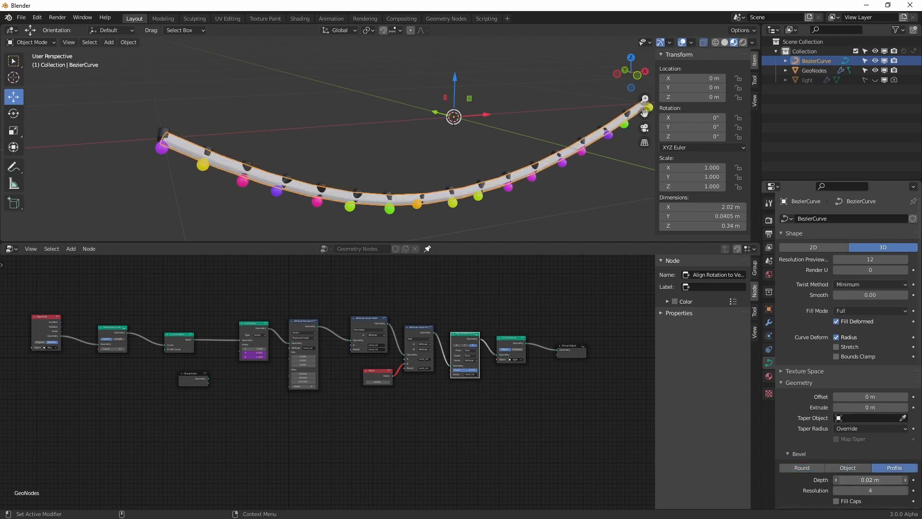
click(836, 480)
shift+drag(870, 480, 863, 480)
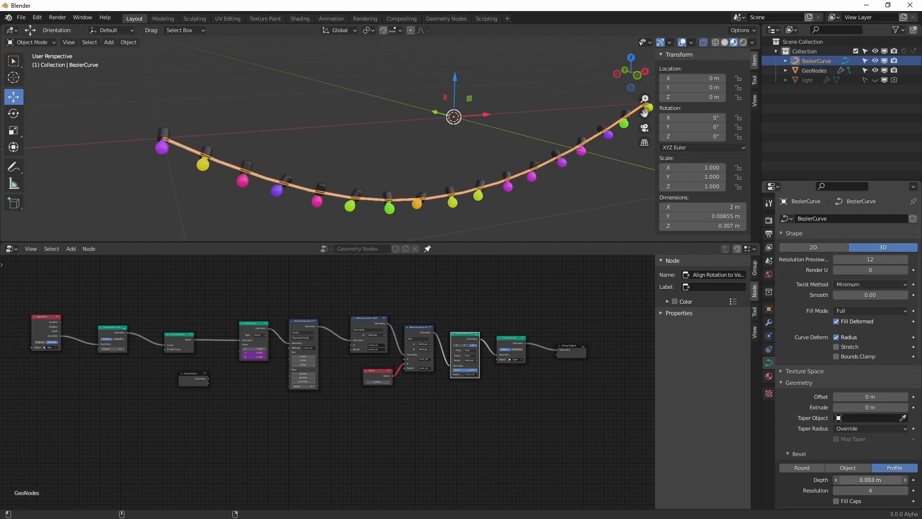
scroll(428, 160, up, 5)
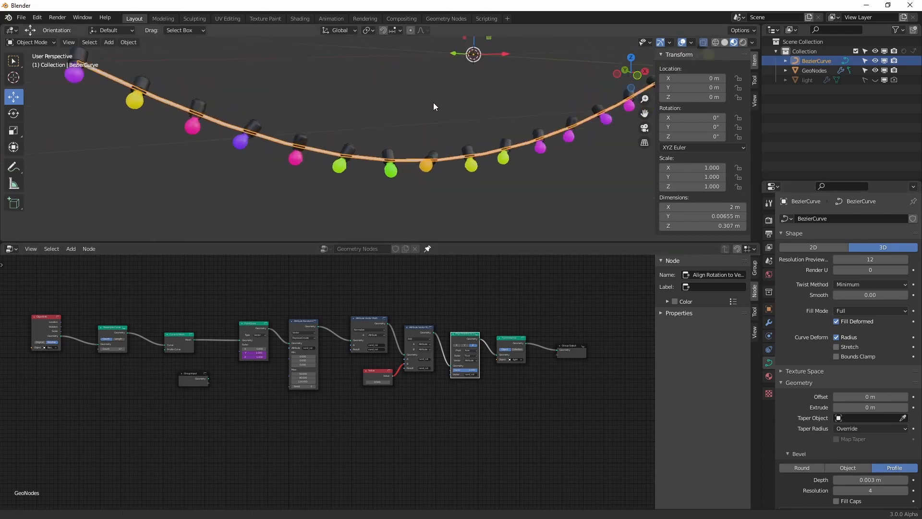
Move the light's entire mesh slightly down in Edit Mode so the bulbs hang lower on the wire, and return to Object Mode
alt+drag(361, 103, 368, 102)
scroll(290, 143, down, 4)
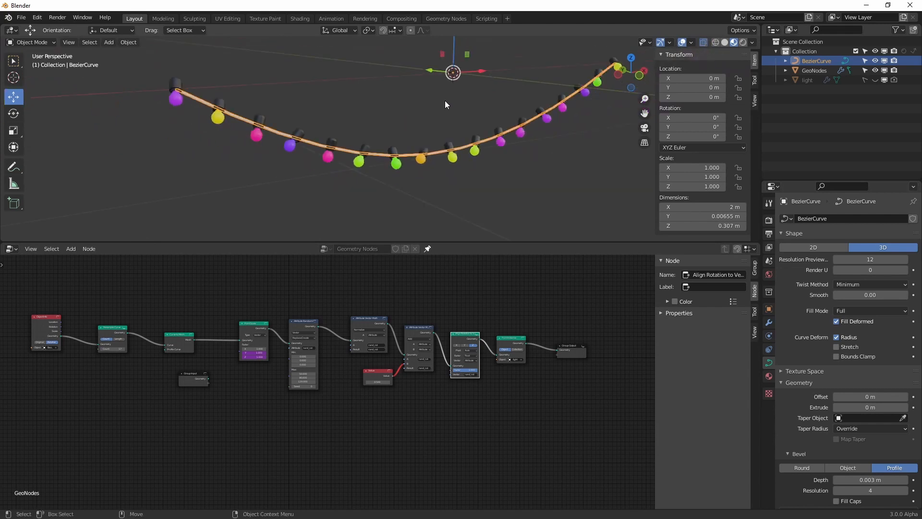
click(798, 80)
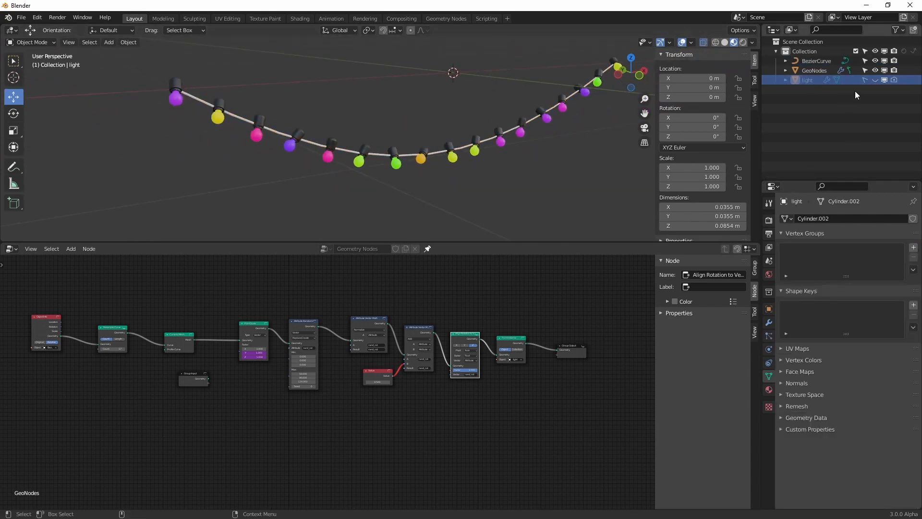
key(Tab)
key(KP_Decimal)
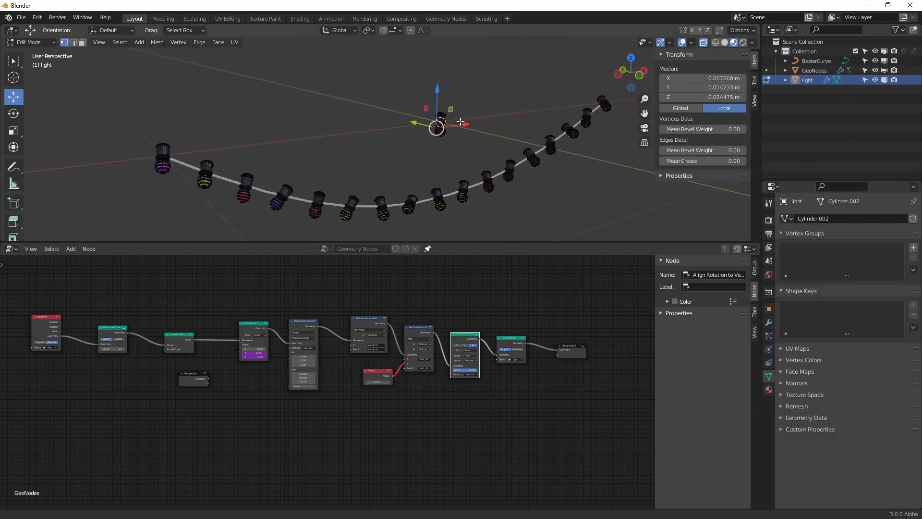
key(b)
drag(476, 93, 420, 166)
drag(470, 80, 470, 87)
key(Tab)
scroll(396, 156, down, 2)
middle_drag(397, 156, 385, 123)
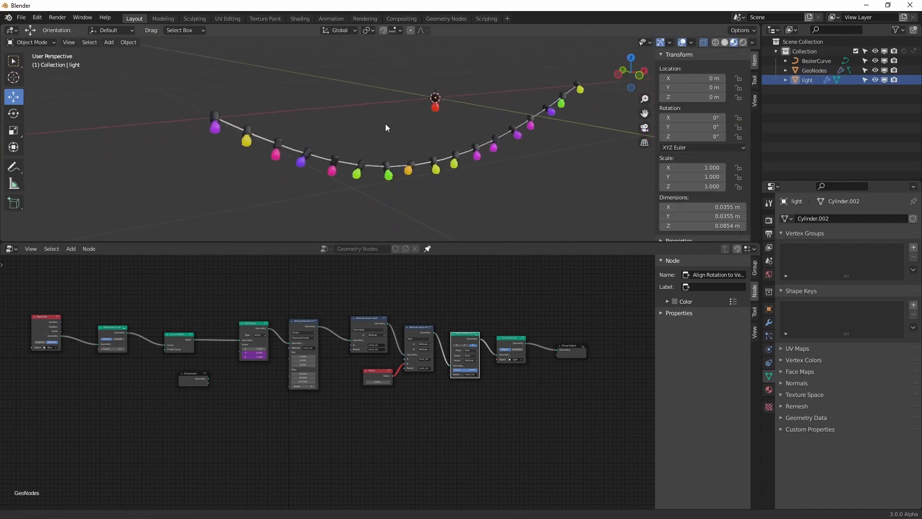
Create a new material on the Bezier curve wire and set its base color to black
scroll(336, 144, up, 3)
click(281, 161)
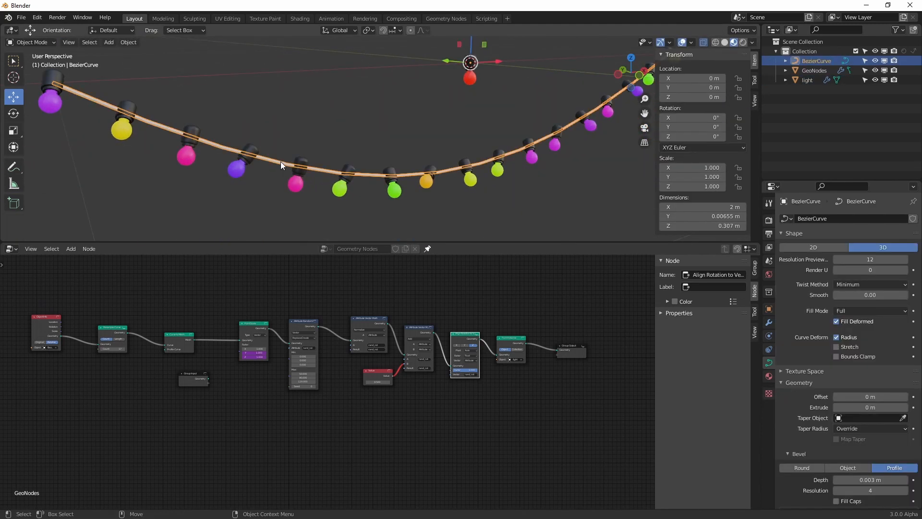
click(769, 376)
click(827, 252)
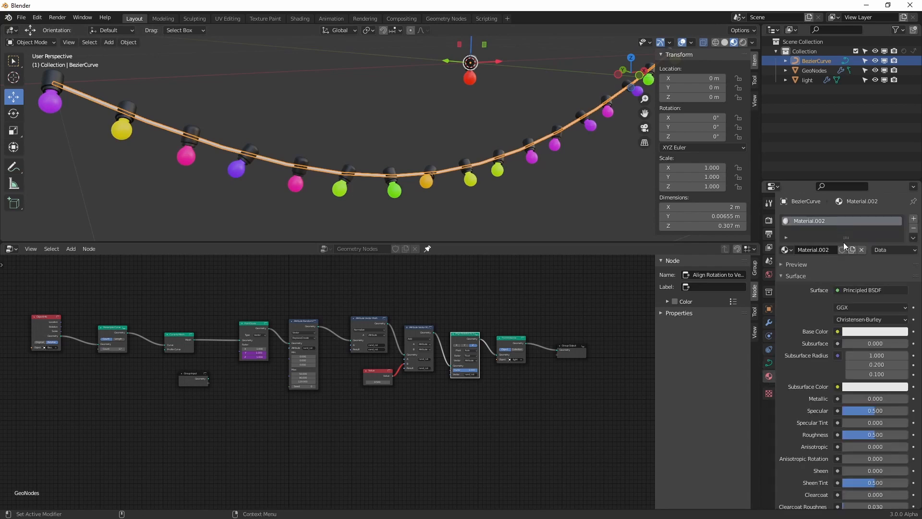
click(868, 333)
drag(901, 198, 900, 263)
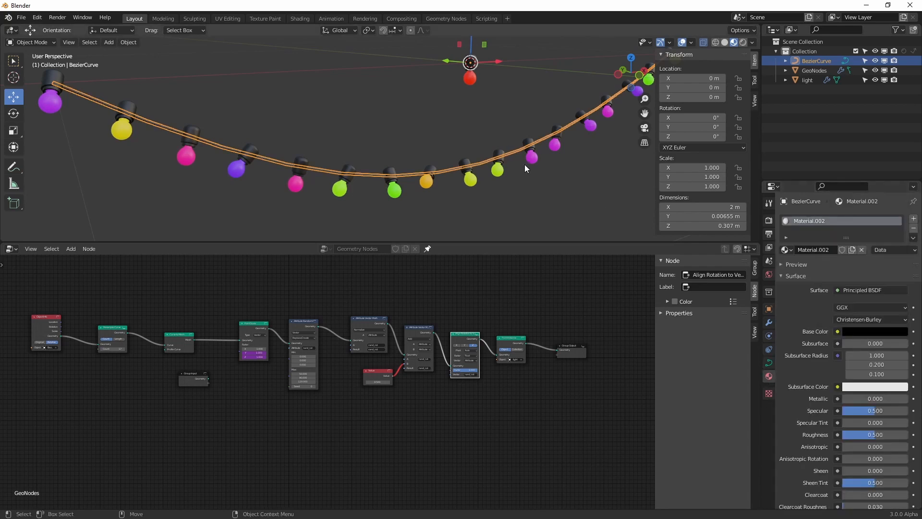
Add a mesh plane at the world origin to serve as a wall for the light string
click(527, 162)
alt+right_drag(525, 165, 420, 177)
mouse_move(420, 176)
alt+mouse_down()
mouse_move(436, 178)
mouse_move(406, 179)
alt+mouse_up()
click(108, 43)
mouse_move(134, 56)
click(208, 56)
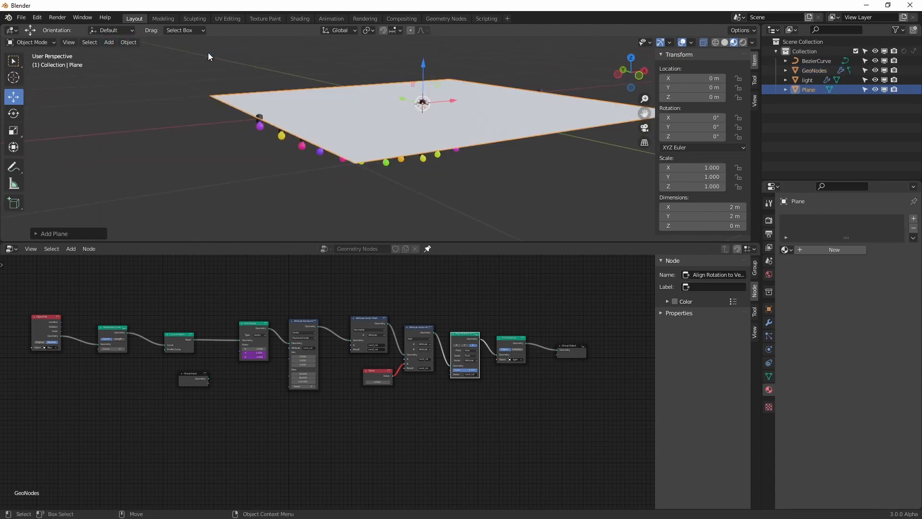
Stand the plane upright by setting its X rotation to 90°
key(shift+space)
key(r)
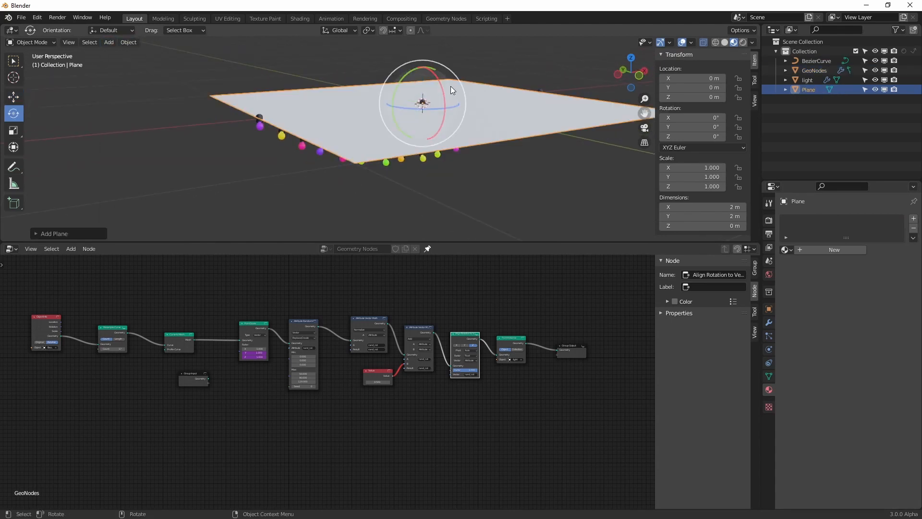
drag(442, 90, 452, 122)
click(711, 117)
text(90)
key(Return)
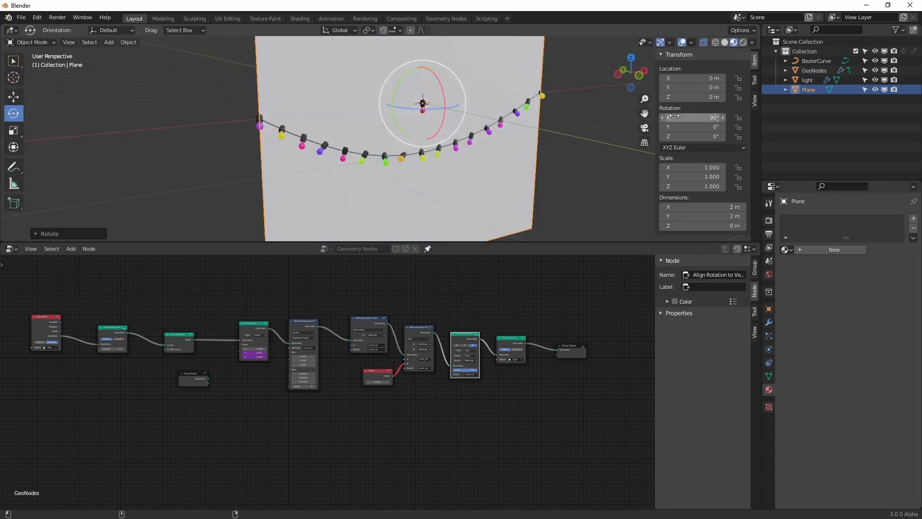
Move the plane about 0.03 m along Y so it sits behind the light string, and display the viewport in Rendered shading
key(n)
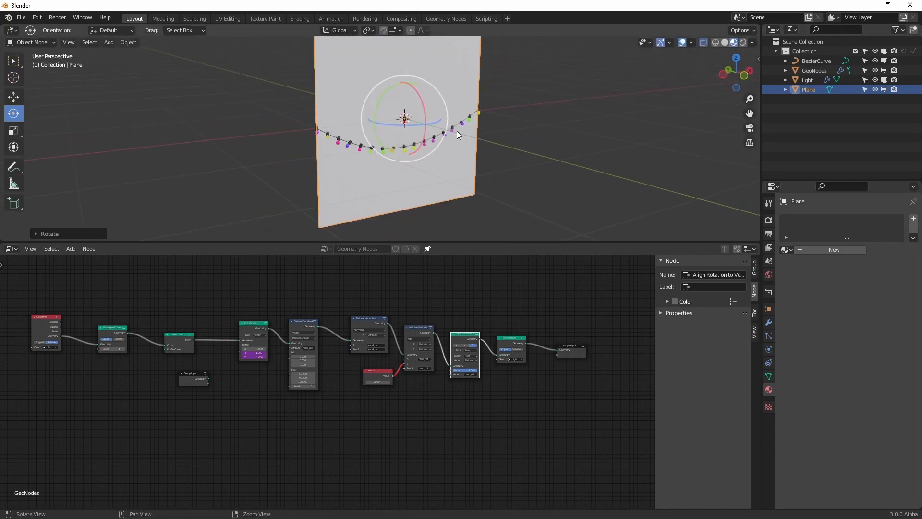
scroll(409, 126, up, 1)
shift+middle_drag(409, 128, 428, 153)
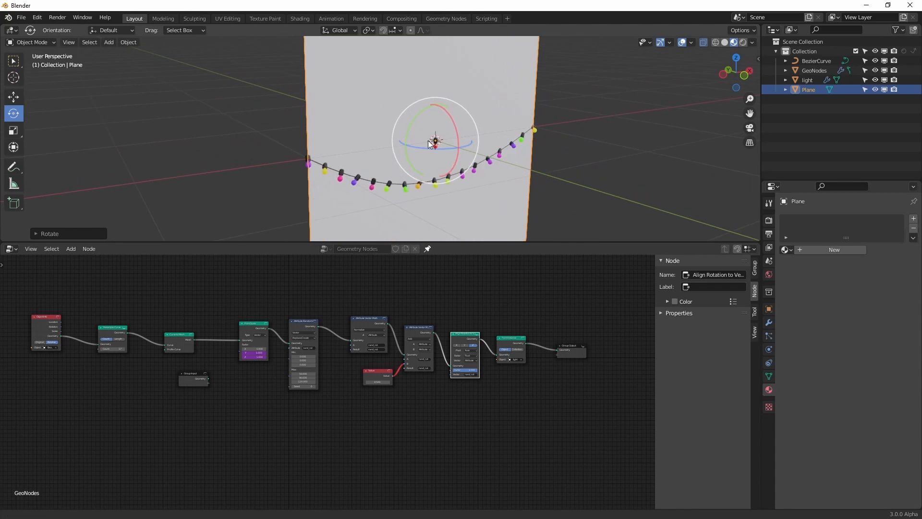
key(shift+space)
key(g)
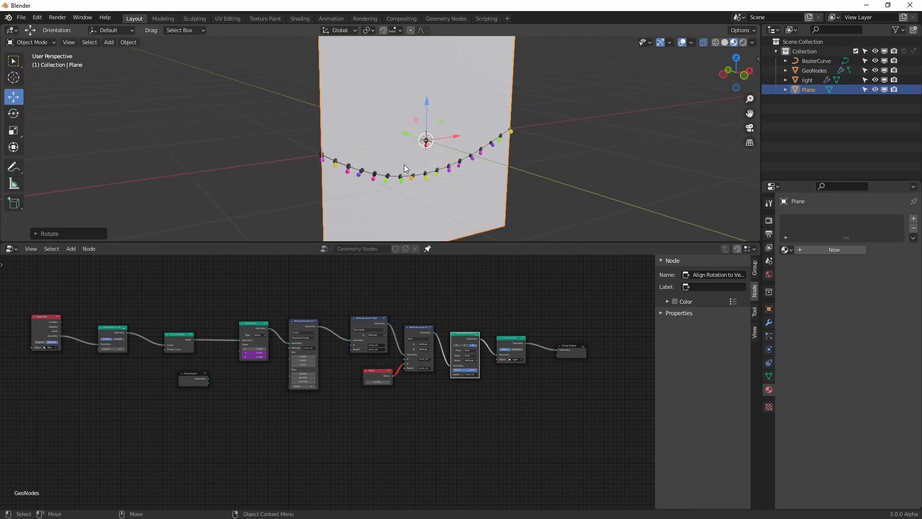
middle_drag(429, 174, 462, 113)
drag(412, 118, 385, 120)
alt+drag(481, 114, 391, 135)
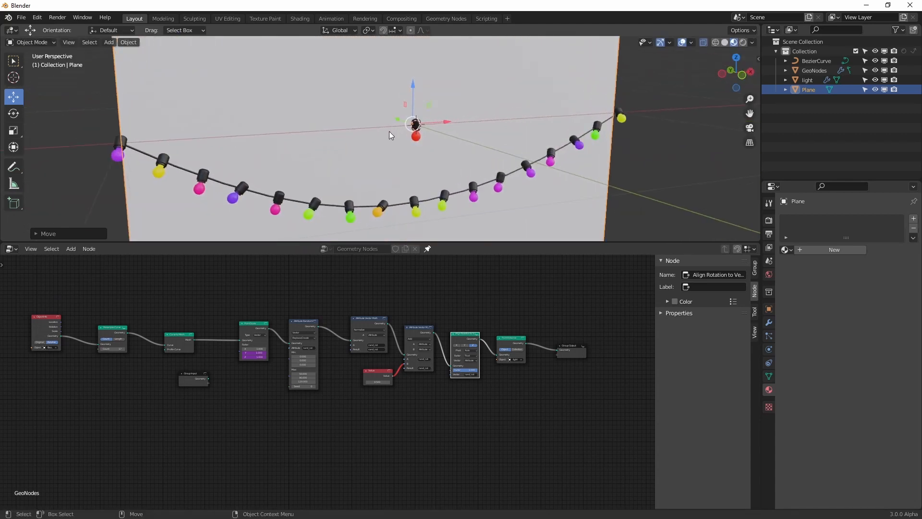
alt+right_drag(391, 135, 395, 174)
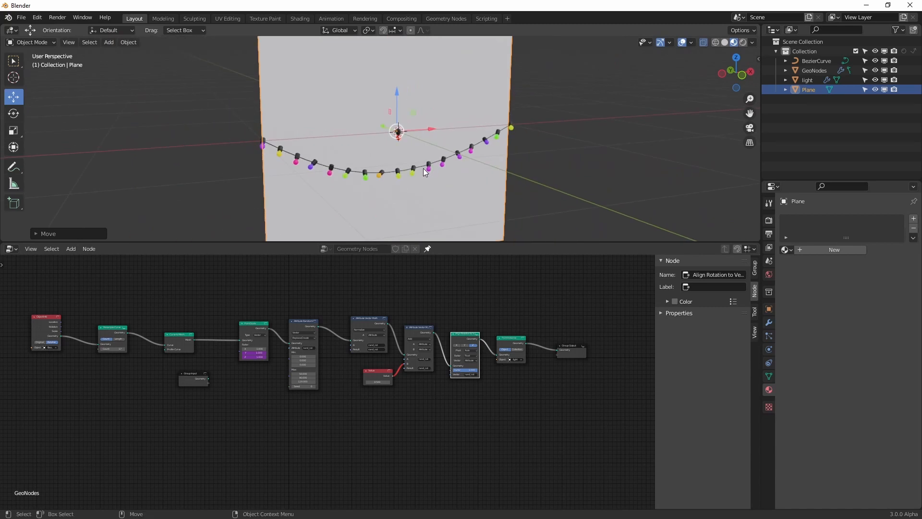
click(743, 43)
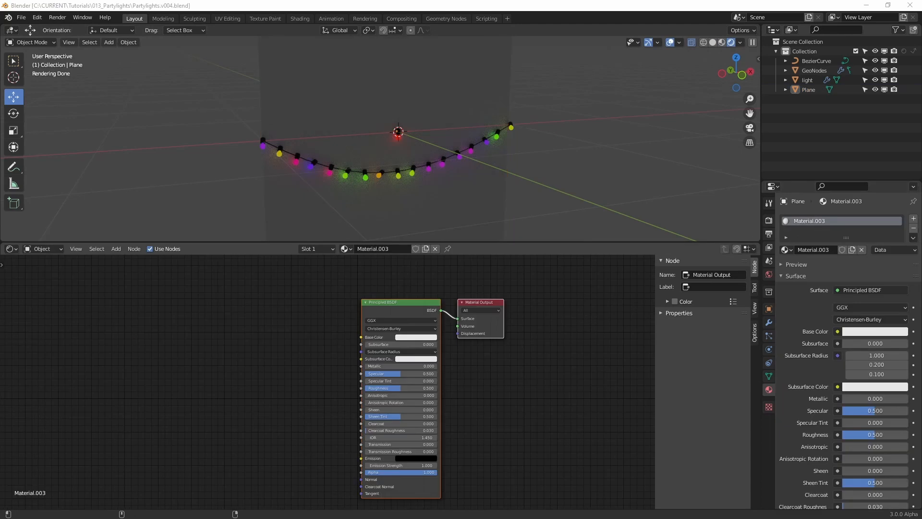
Switch to Quixel Bridge and export the Brick Wall surface to Blender
drag(921, 98, 409, 0)
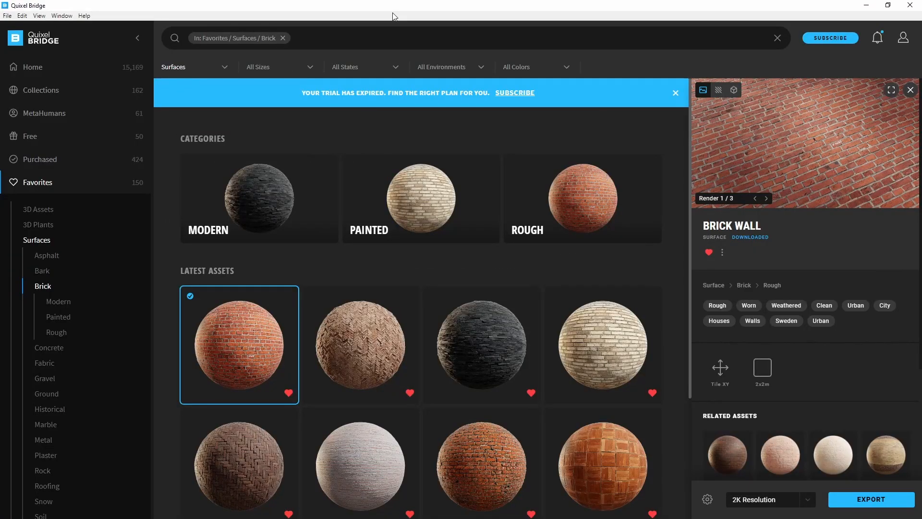
mouse_move(274, 344)
click(289, 296)
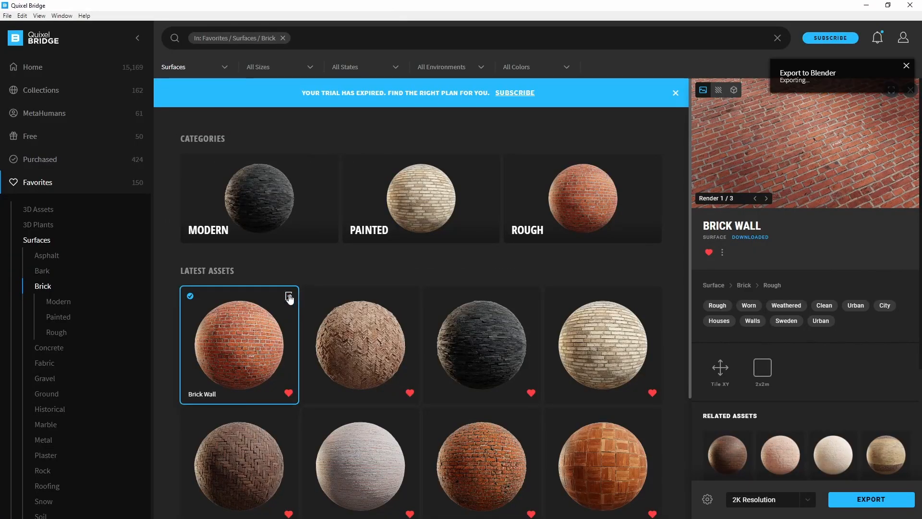
click(288, 296)
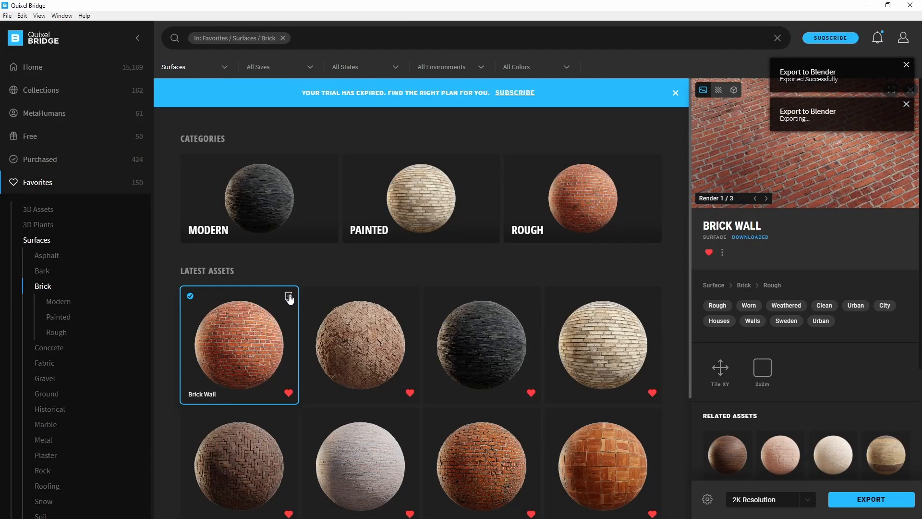
Return to Blender and assign the Red_Brick_Facade_2x2_ukwjcjhew material to the plane
click(867, 5)
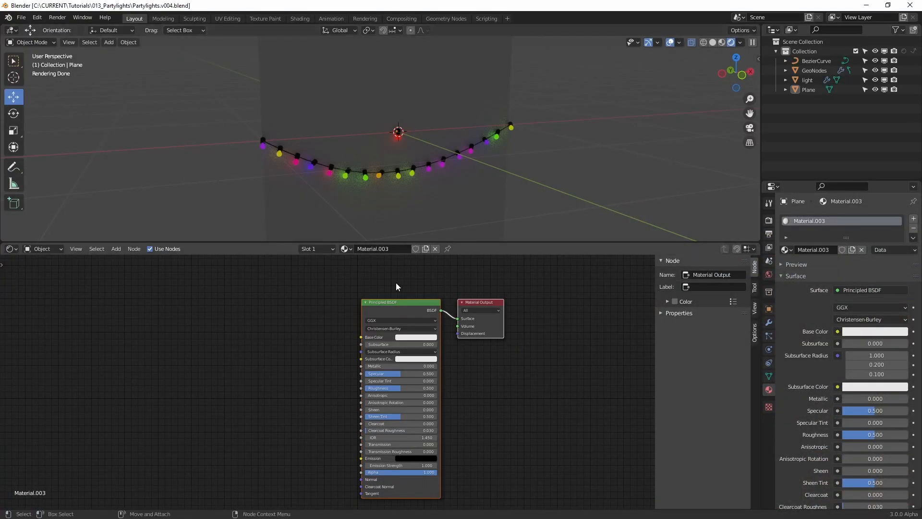
click(344, 250)
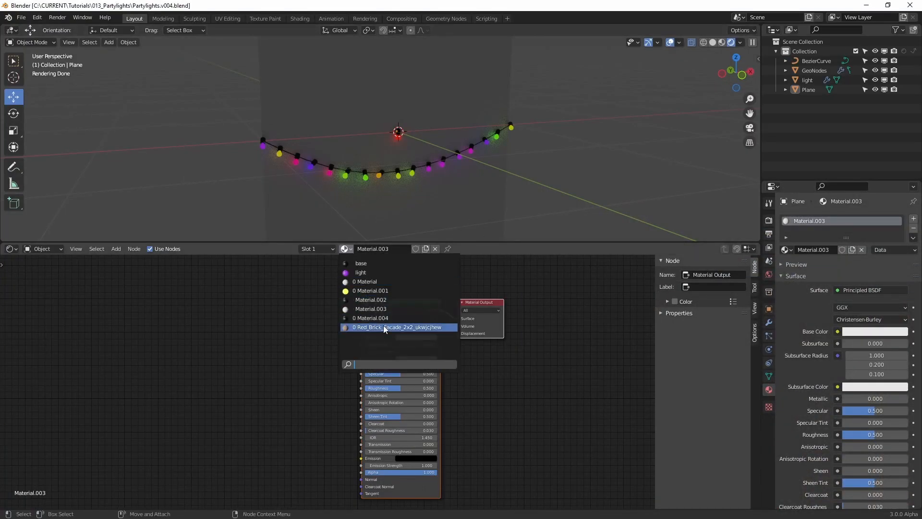
click(384, 325)
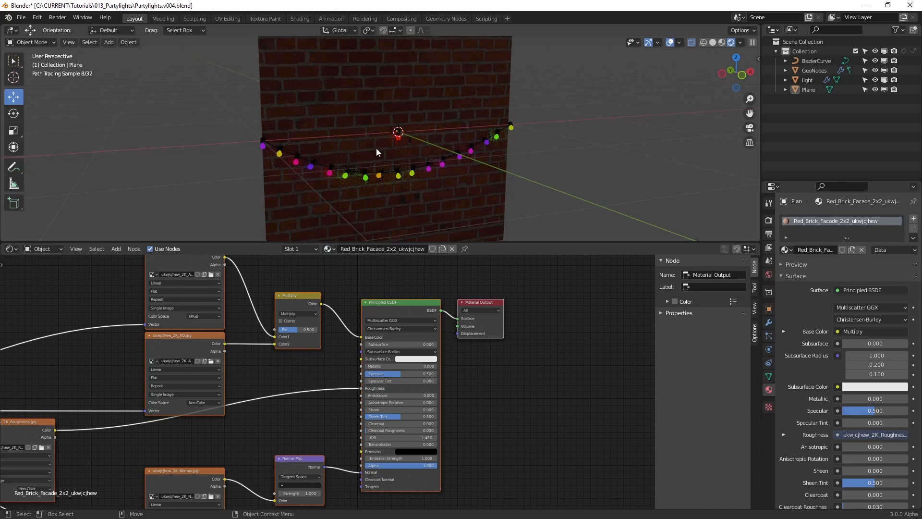
scroll(377, 149, down, 3)
Try enlarging the plane's mesh in Edit Mode to about 5 m per side, and undo the scaling
click(420, 84)
key(Tab)
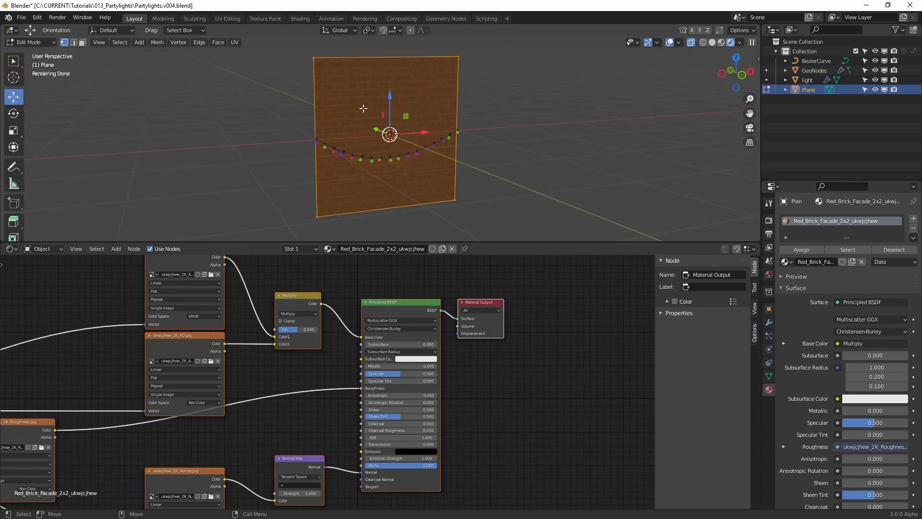
key(r)
drag(406, 116, 441, 96)
key(Tab)
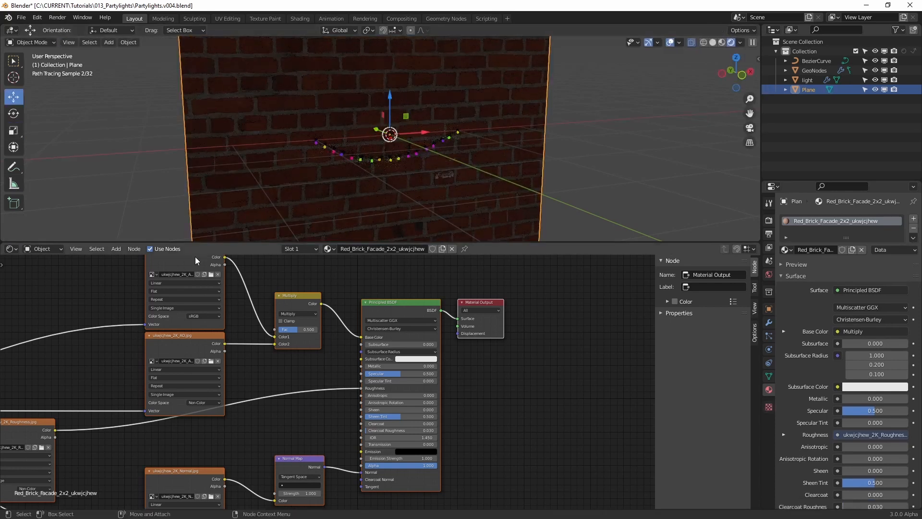
click(758, 59)
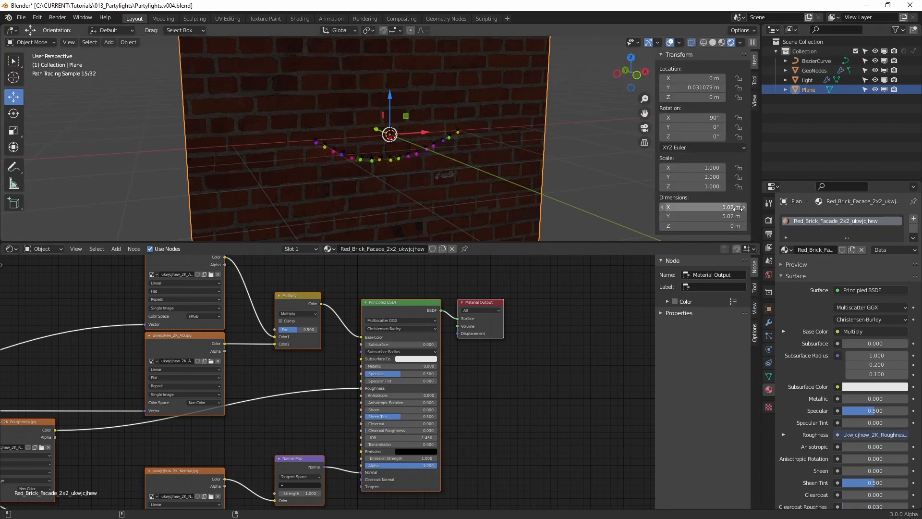
key(ctrl+z)
key(ctrl+z)
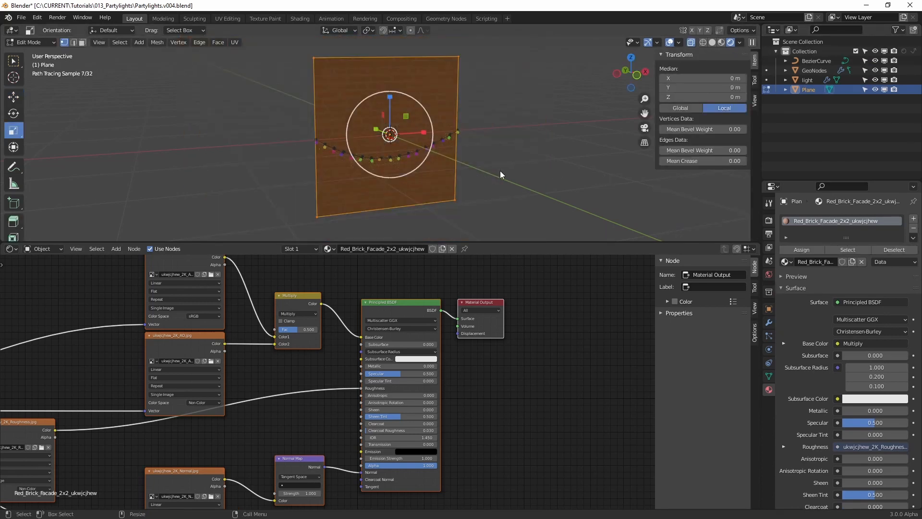
Scale the plane up in Object Mode and set its X and Y dimensions to 5 m
key(Tab)
key(r)
drag(408, 116, 439, 96)
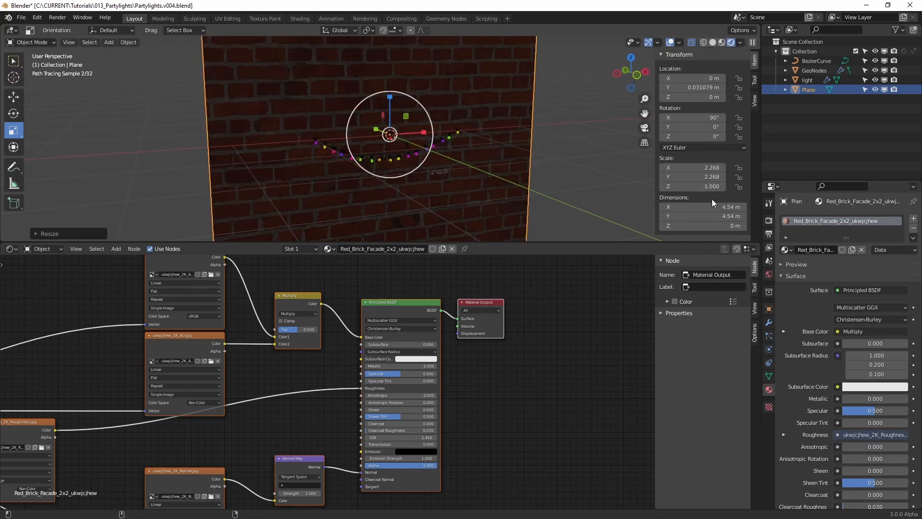
click(721, 207)
text(5)
key(Tab)
key(Return)
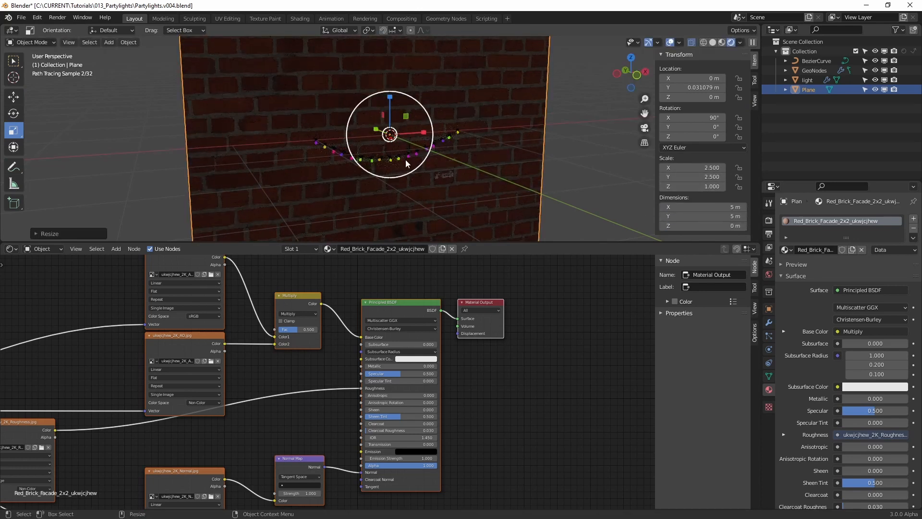
Set the X and Y scale of the brick material's Mapping node to 0.2
click(406, 159)
click(234, 134)
middle_drag(91, 371, 367, 303)
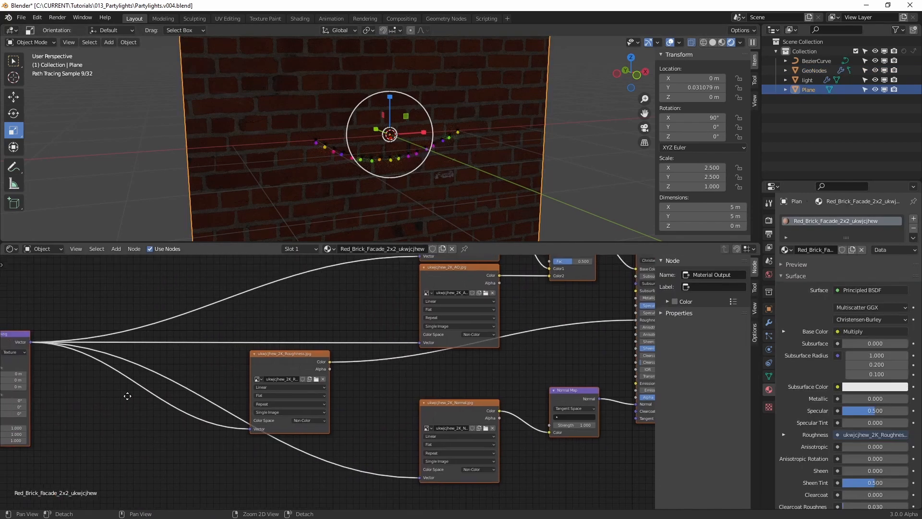
middle_drag(128, 396, 361, 387)
click(247, 421)
text(.2)
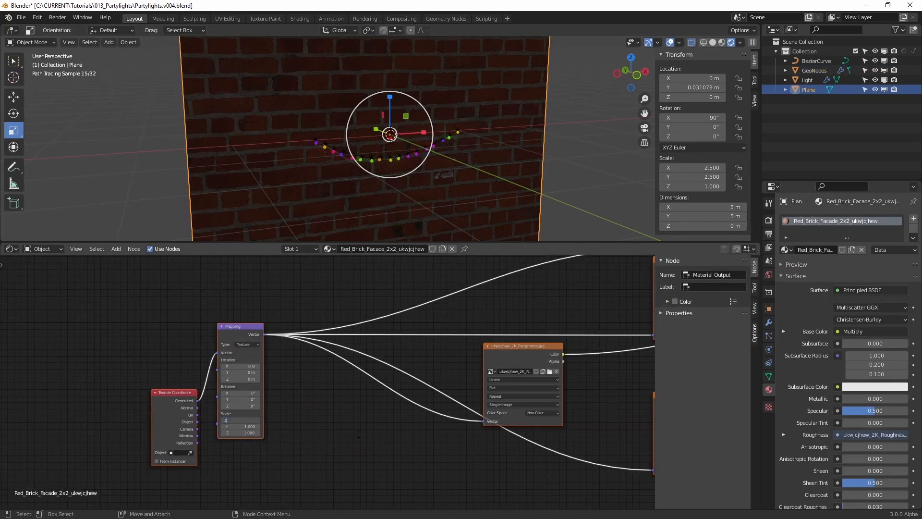
key(Tab)
text(.2)
key(Tab)
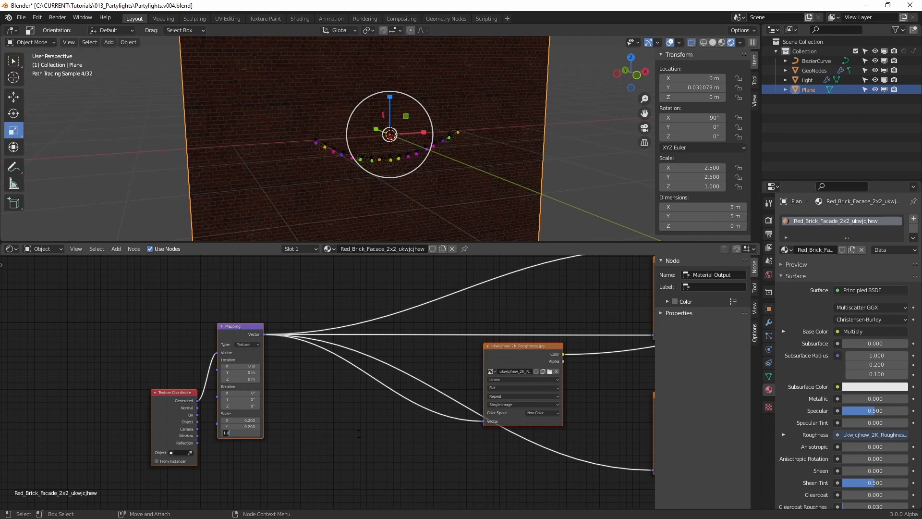
key(Return)
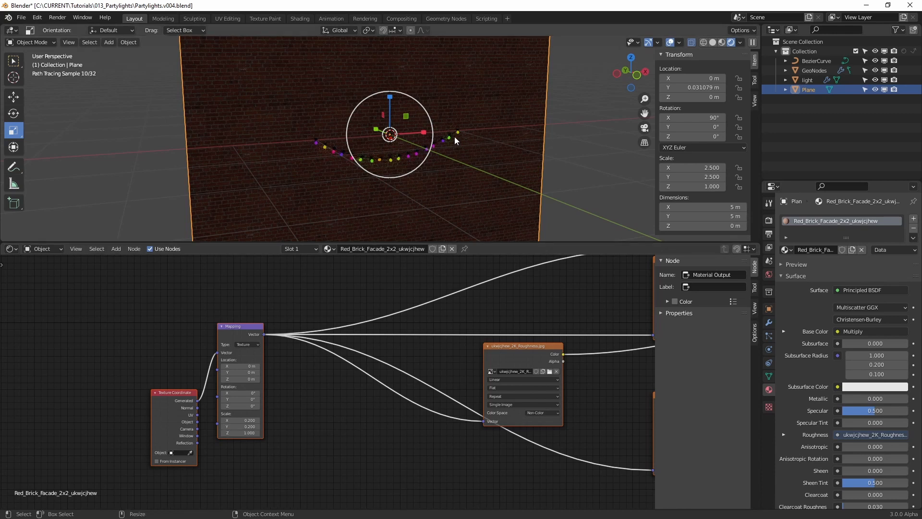
Inspect the brick size behind the bulbs and set the Mapping node's X and Y scale to 0.4
click(450, 140)
middle_drag(451, 138, 395, 160)
scroll(395, 161, up, 5)
click(262, 140)
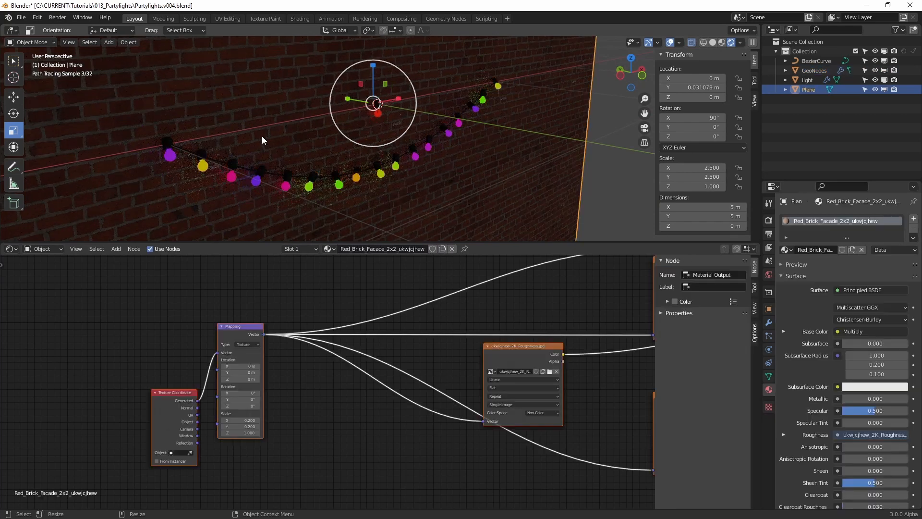
click(728, 206)
click(240, 420)
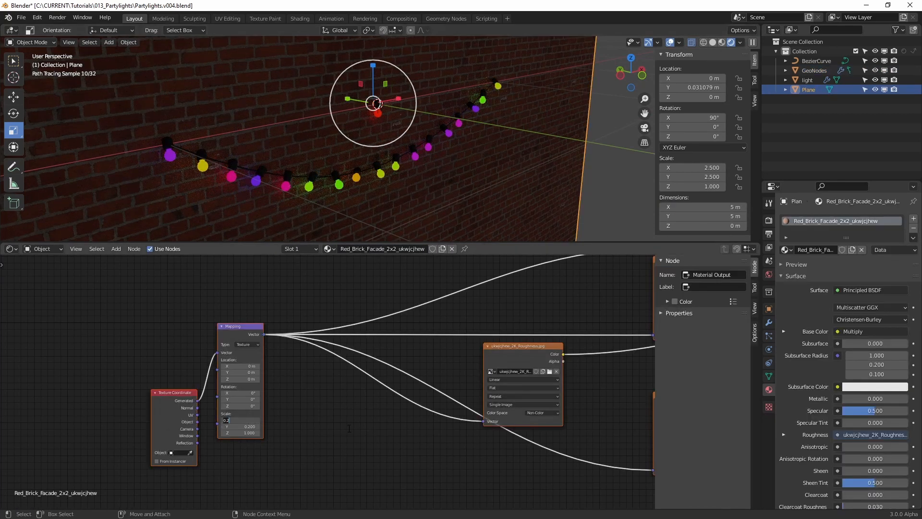
text(0.4)
key(Tab)
text(0.4)
key(Tab)
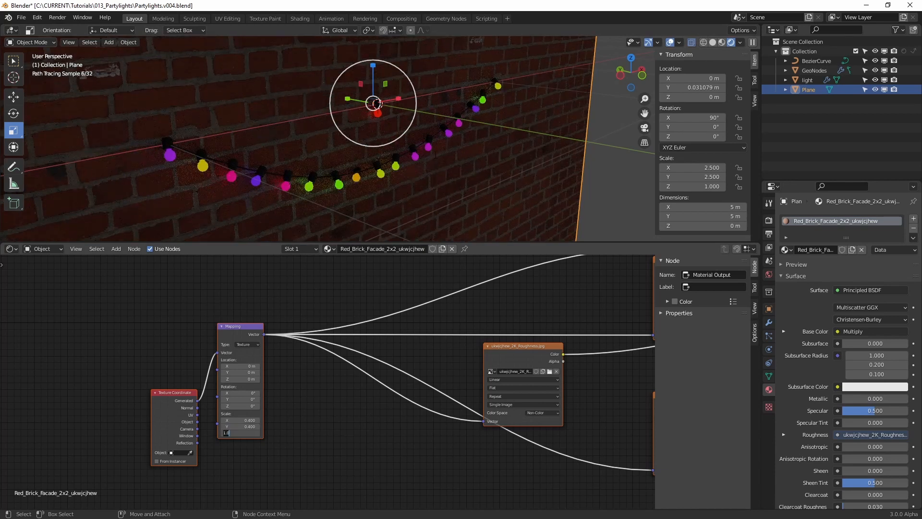
Extrude a new control point from the wire curve's end point at X -1 m to lengthen the wire
click(220, 161)
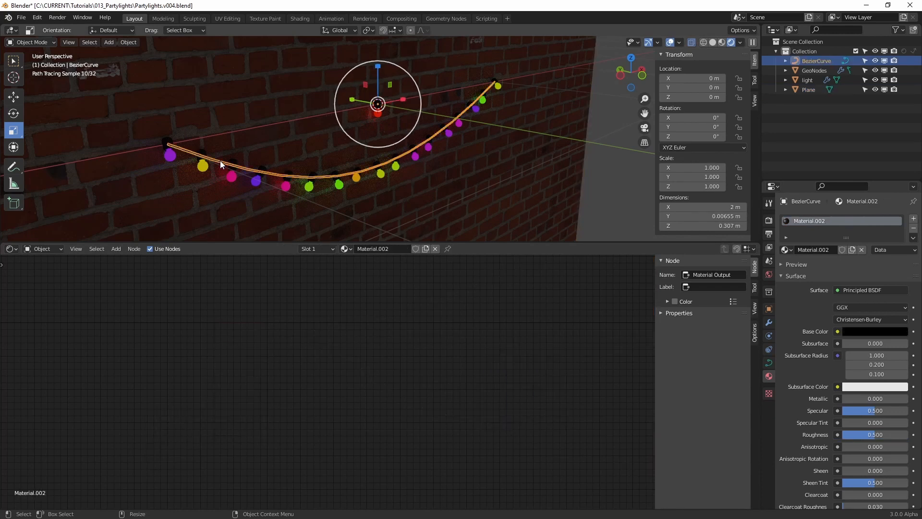
middle_drag(414, 148, 395, 133)
key(Tab)
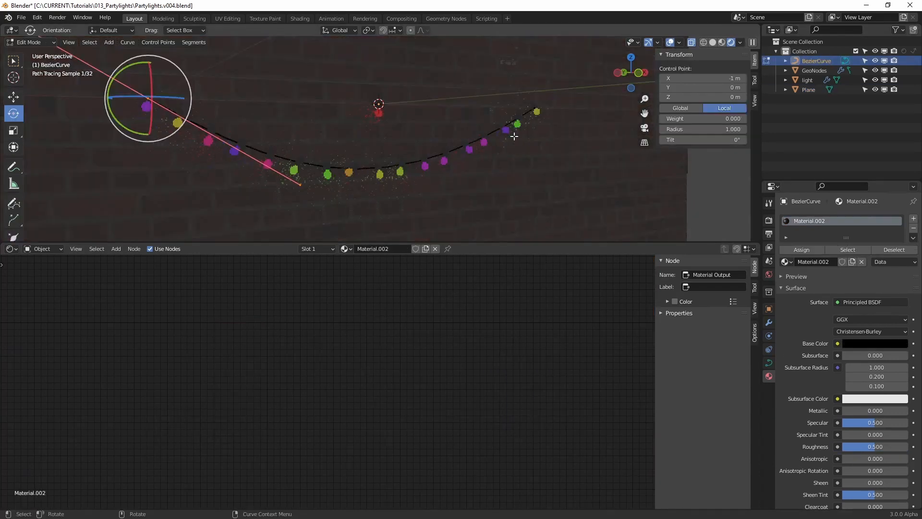
scroll(516, 131, up, 1)
shift+middle_drag(538, 110, 437, 135)
right_click(436, 134)
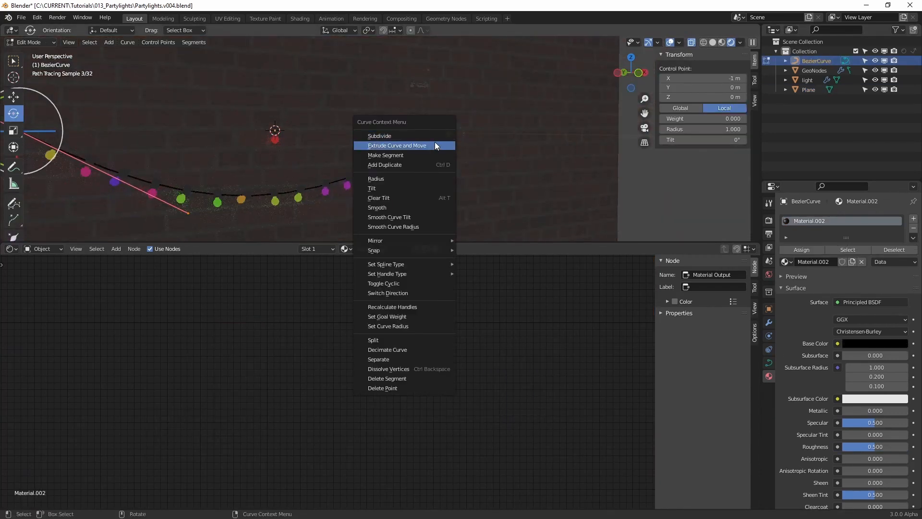
click(433, 143)
click(204, 167)
shift+middle_drag(267, 153, 297, 149)
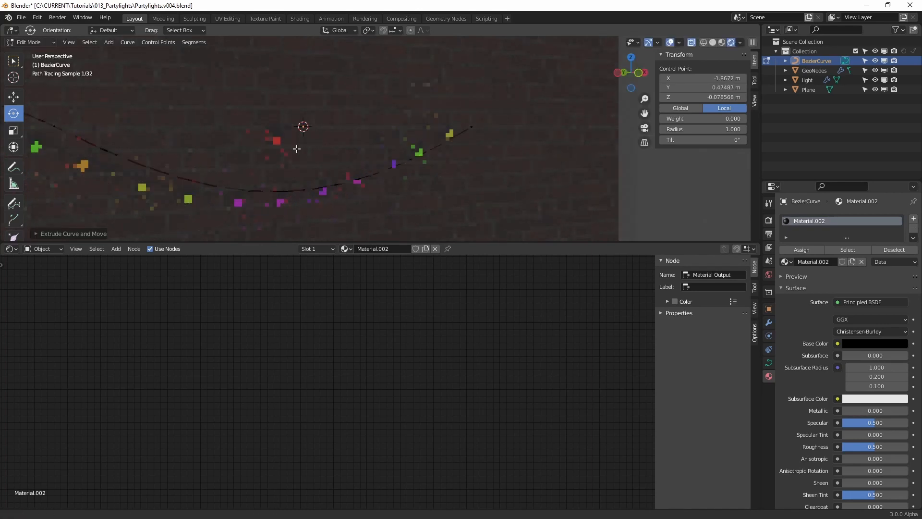
Move the extruded end point back against the wall and further out, to about X -2.46 m, Y 0.02 m, Z 0.13 m
scroll(297, 149, down, 6)
alt+drag(337, 146, 408, 170)
key(w)
drag(331, 195, 310, 183)
key(e)
key(w)
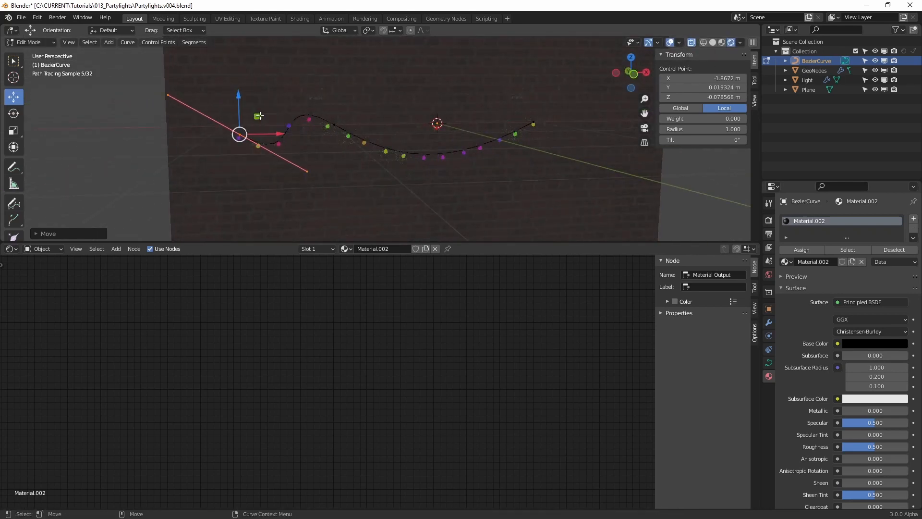
drag(259, 116, 277, 150)
Fine-tune the new end point's Y position in the top view so the wire runs parallel to the wall
click(631, 61)
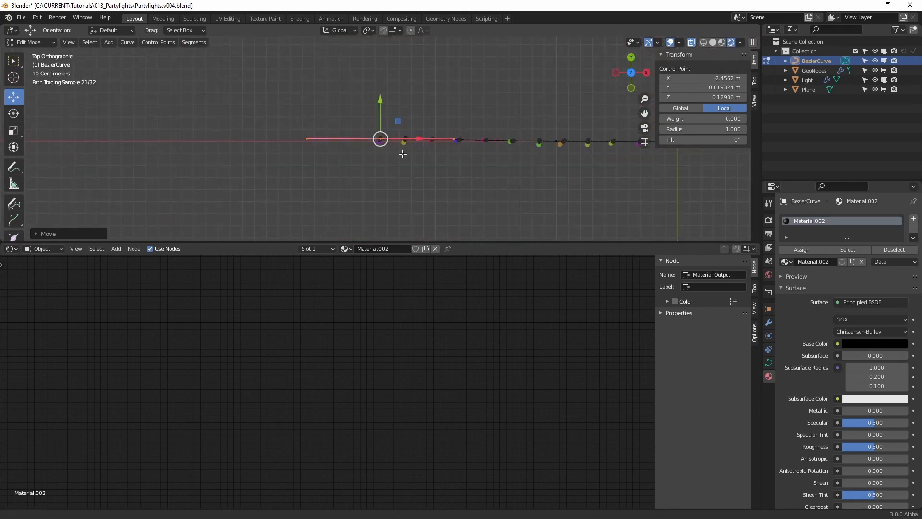
scroll(406, 139, up, 5)
drag(380, 109, 379, 117)
key(4)
alt+drag(489, 184, 511, 81)
Set the handle type of the wire's control point at X -1 m to Vector
alt+middle_drag(635, 131, 442, 158)
key(1)
click(535, 200)
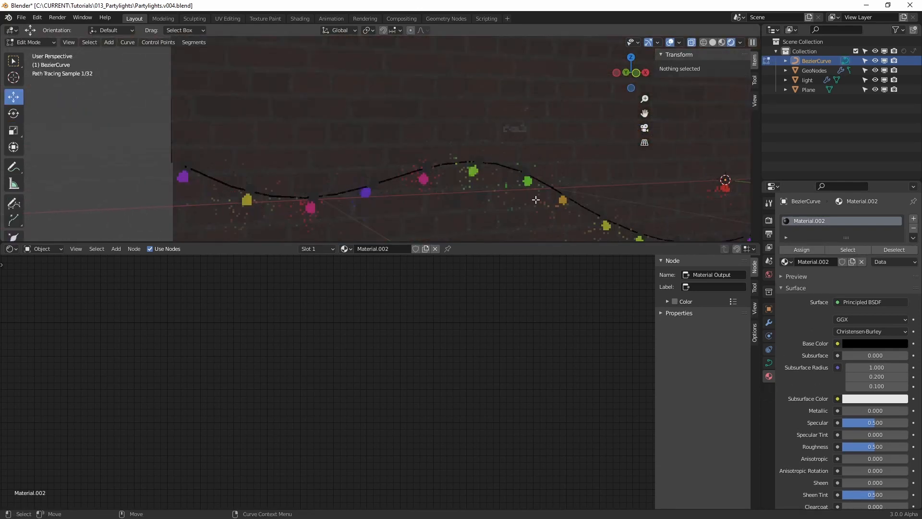
alt+middle_drag(536, 200, 370, 135)
alt+right_drag(371, 135, 369, 164)
scroll(368, 164, down, 3)
drag(323, 107, 422, 168)
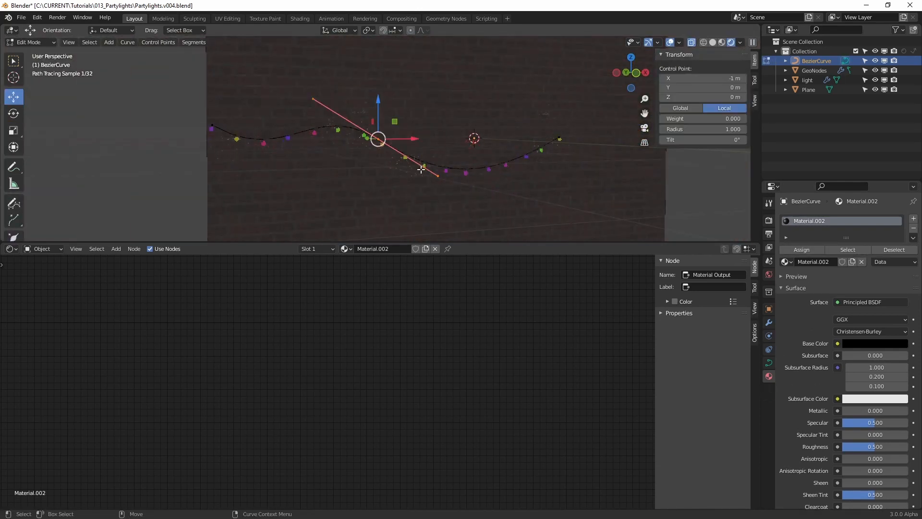
right_click(384, 146)
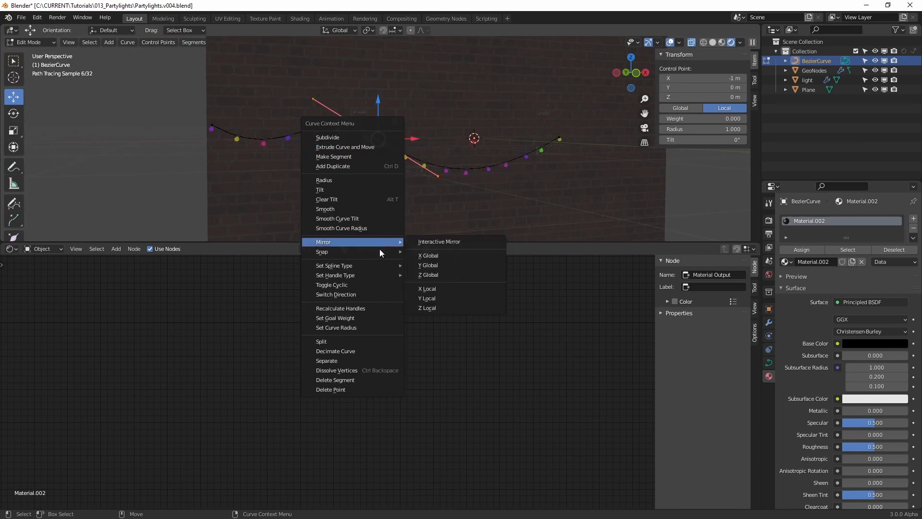
mouse_move(385, 266)
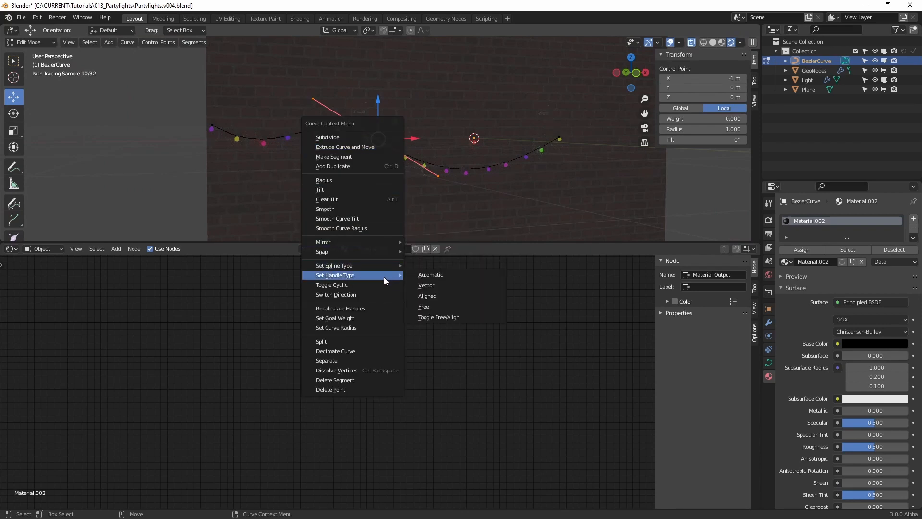
click(427, 285)
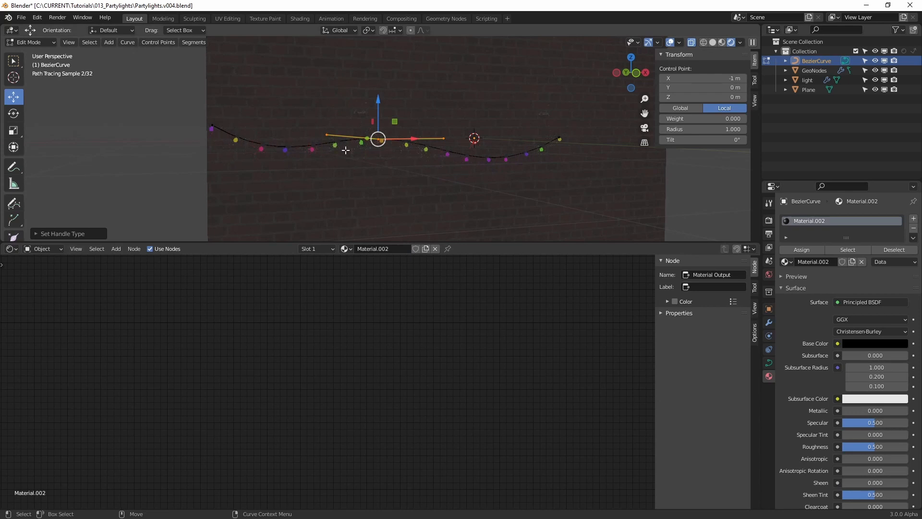
Pull both handles of that point downward separately so the wire sags on each side, and leave Edit Mode
drag(345, 150, 353, 158)
drag(329, 102, 326, 142)
drag(427, 117, 439, 141)
key(Tab)
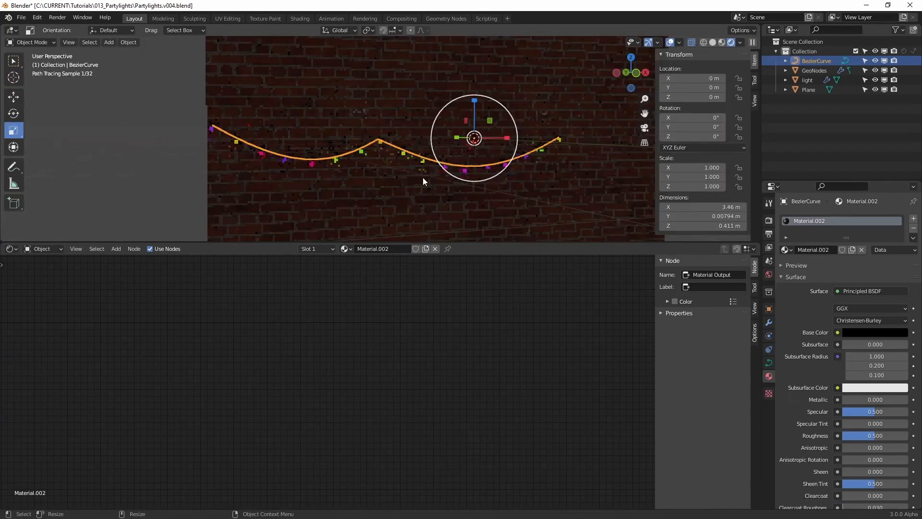
middle_drag(423, 179, 414, 178)
Extrude a new control point from the wire's end at X 1 m and place it near the wall's edge
key(Tab)
drag(519, 109, 554, 143)
key(KP_Decimal)
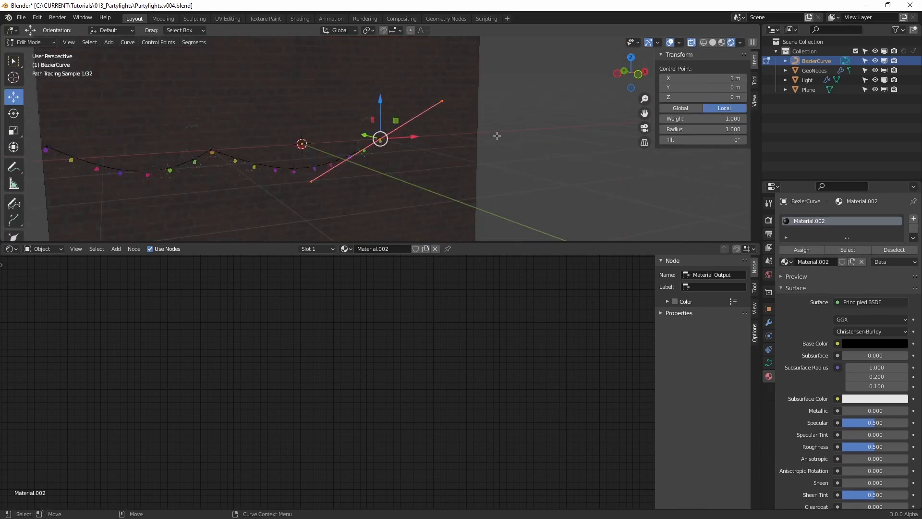
scroll(394, 141, up, 3)
right_click(381, 141)
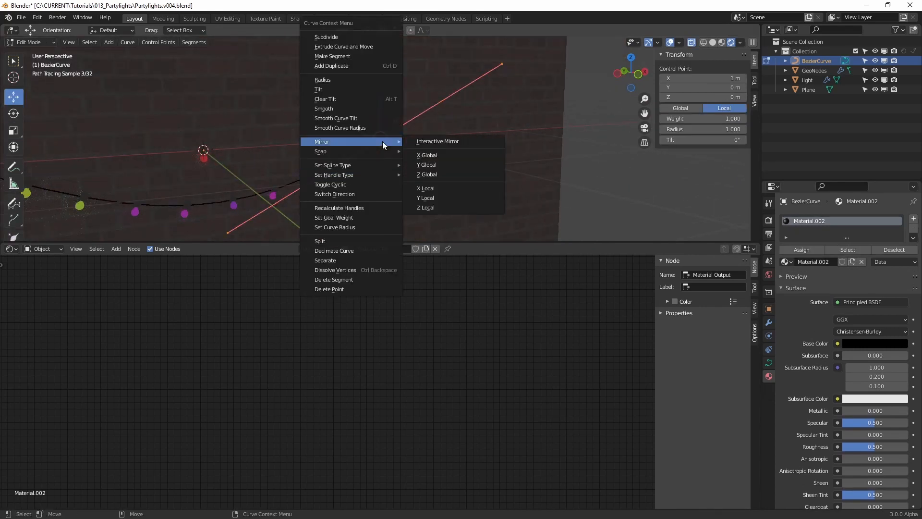
click(379, 47)
right_click(380, 47)
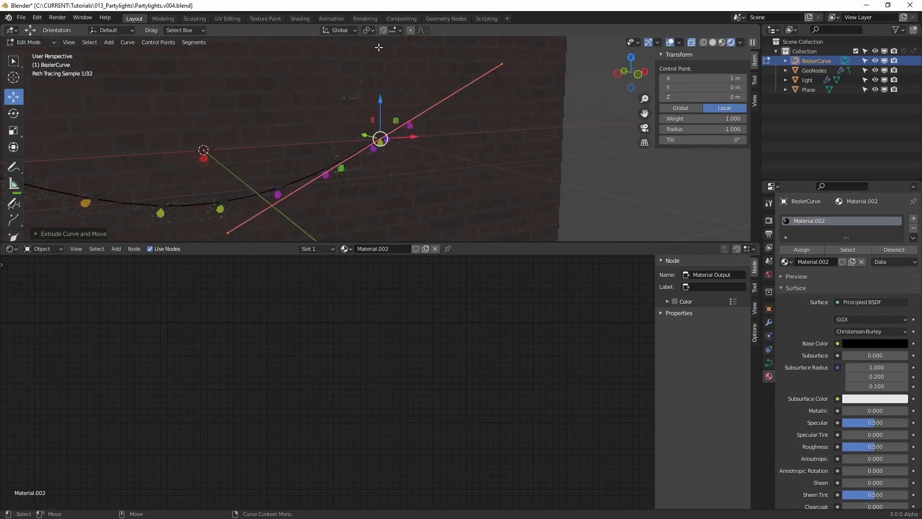
drag(398, 127, 577, 104)
click(577, 105)
Change the handles of the control point at X 1 m to the Vector type
click(380, 139)
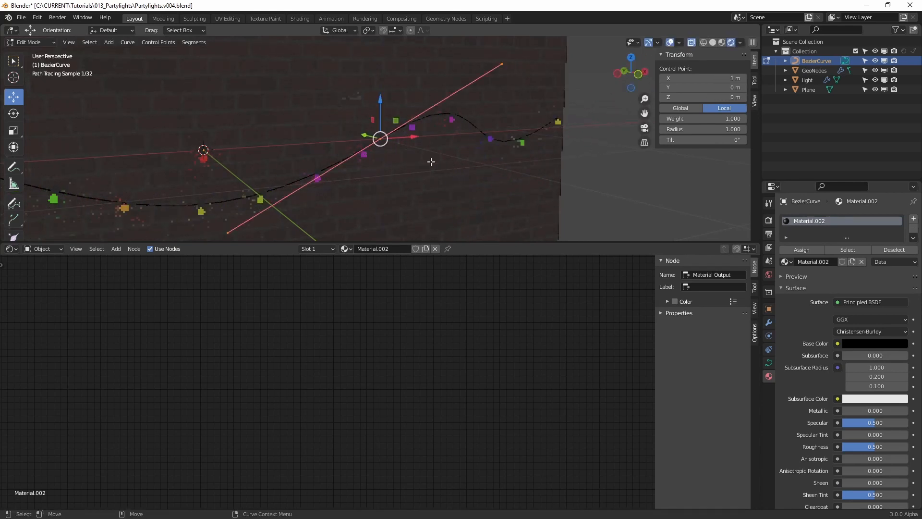
right_click(373, 141)
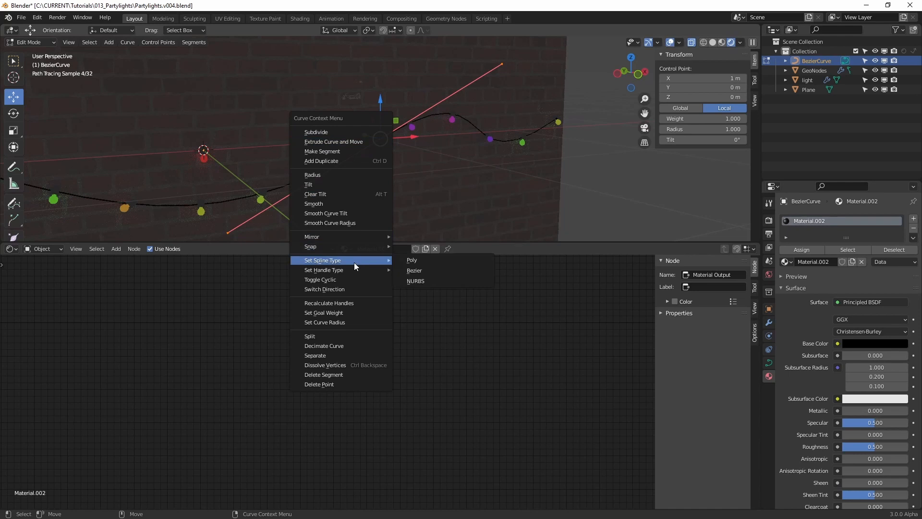
mouse_move(361, 269)
click(420, 281)
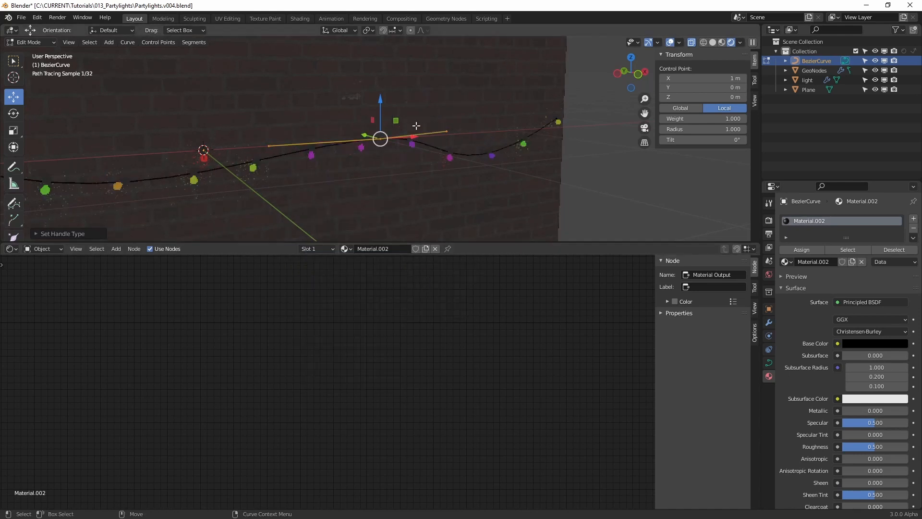
Lower the two handles of the point at X 1 m individually to form sags on both sides, and return to Object Mode
drag(483, 156, 485, 158)
drag(448, 98, 447, 166)
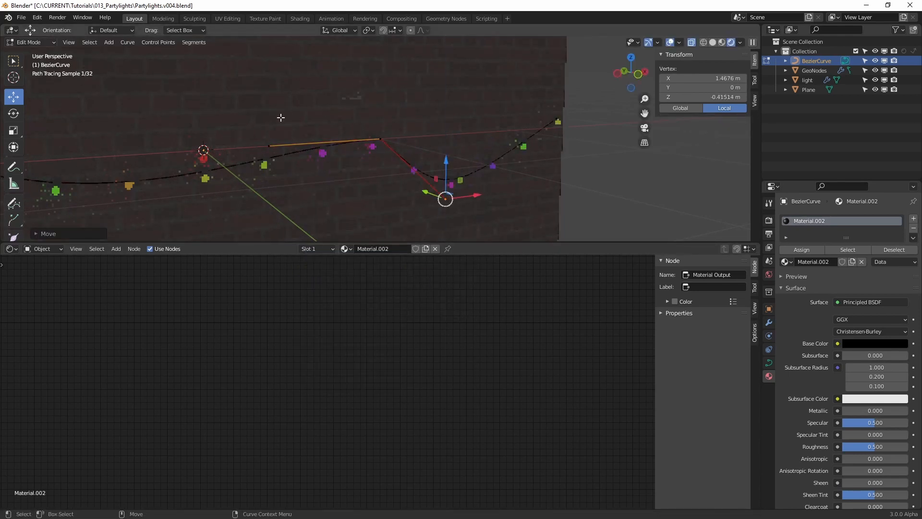
drag(280, 117, 274, 159)
click(382, 137)
click(269, 145)
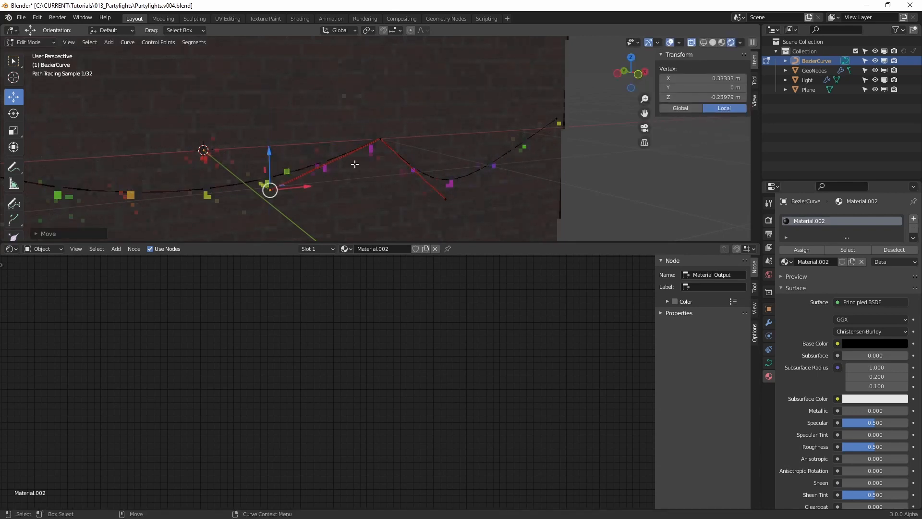
drag(456, 209, 458, 136)
key(Tab)
Deselect the wire, enlarge the 3D viewport and examine the extended string of lights along the brick wall
alt+drag(380, 185, 477, 158)
click(552, 162)
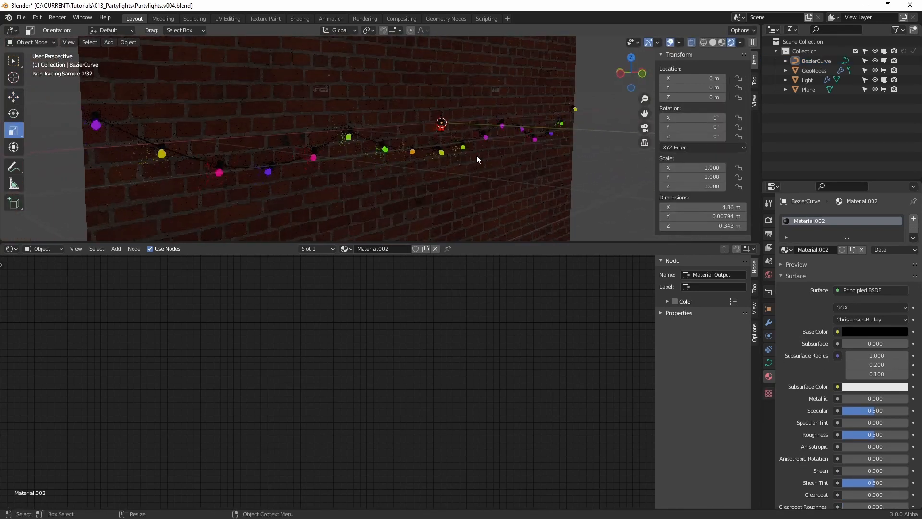
drag(521, 243, 512, 378)
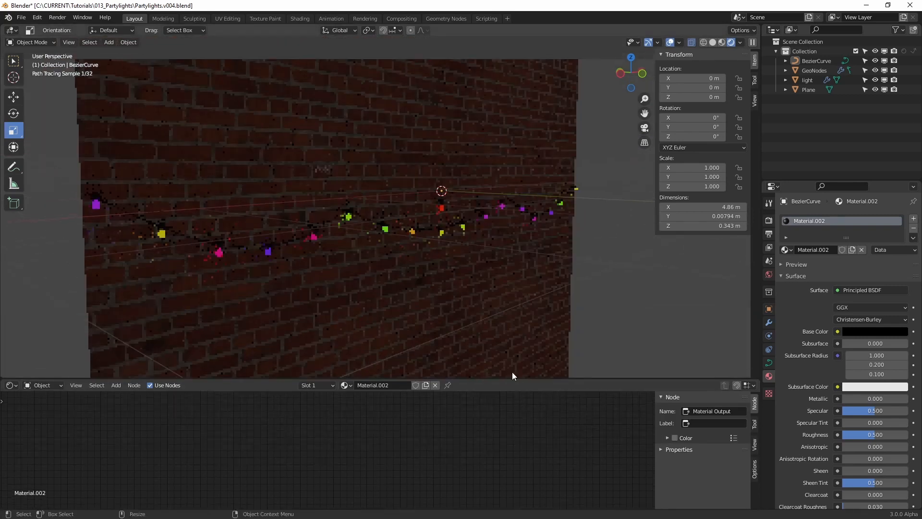
scroll(456, 241, up, 3)
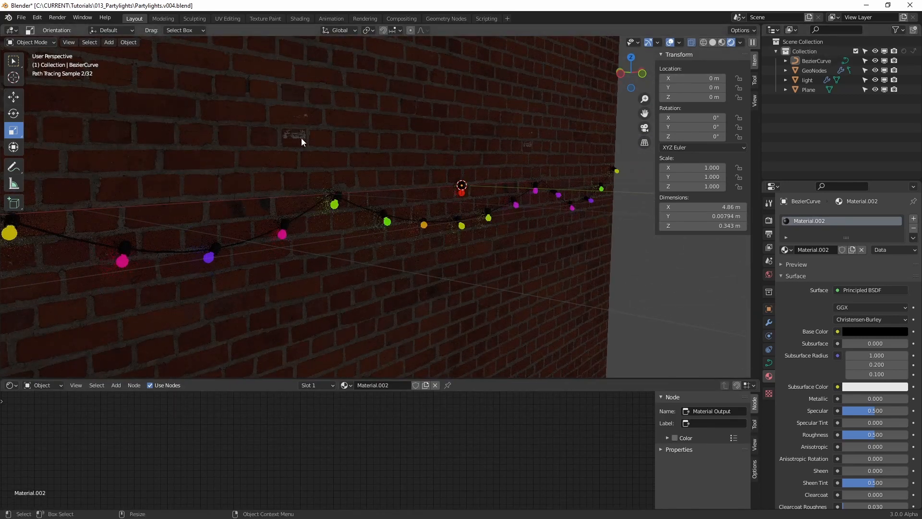
Show the GeoNodes object's node tree in a Geometry Node Editor below the 3D viewport and enlarge that area
click(818, 70)
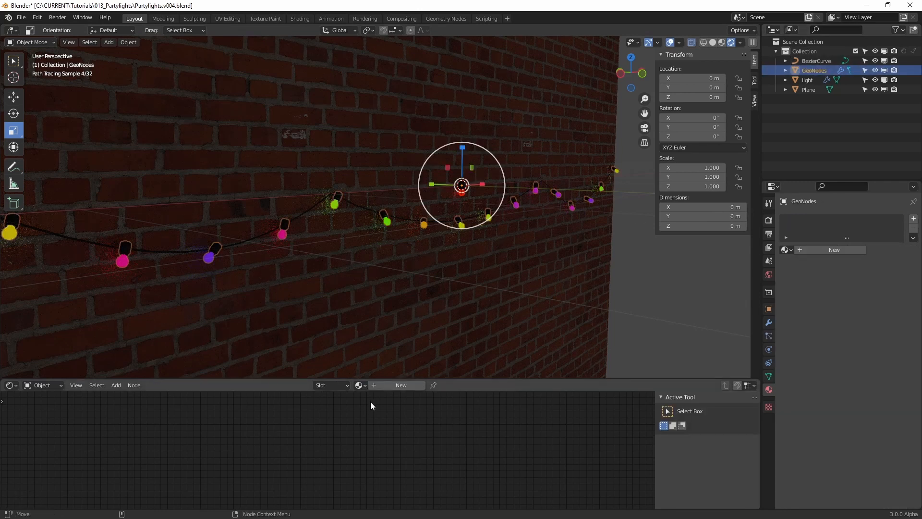
click(12, 385)
click(68, 468)
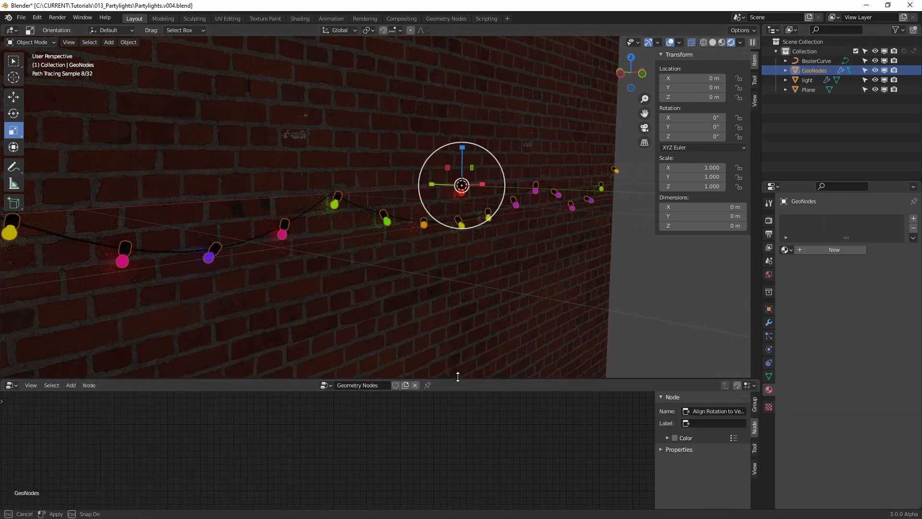
drag(458, 377, 454, 279)
key(KP_Decimal)
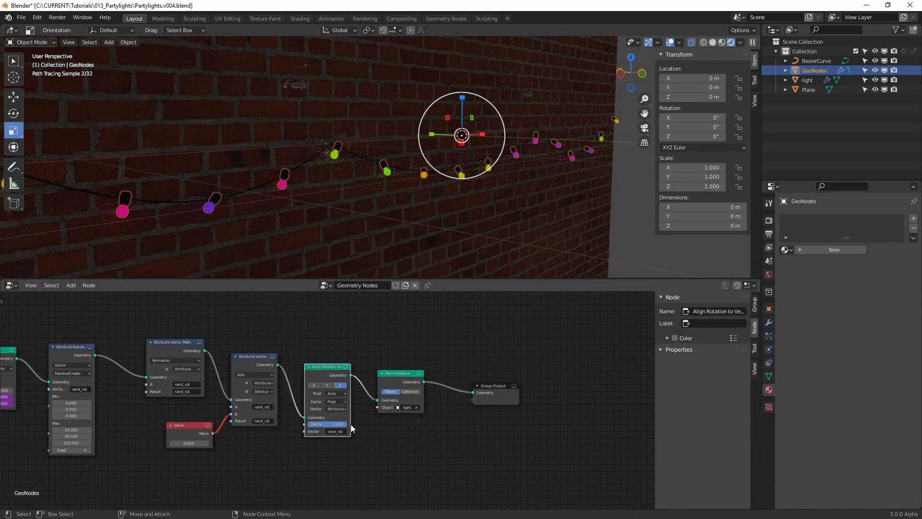
Raise the Resample Curve node's Count to about 38 to add more bulbs along the wire
ctrl+scroll(316, 466, up, 15)
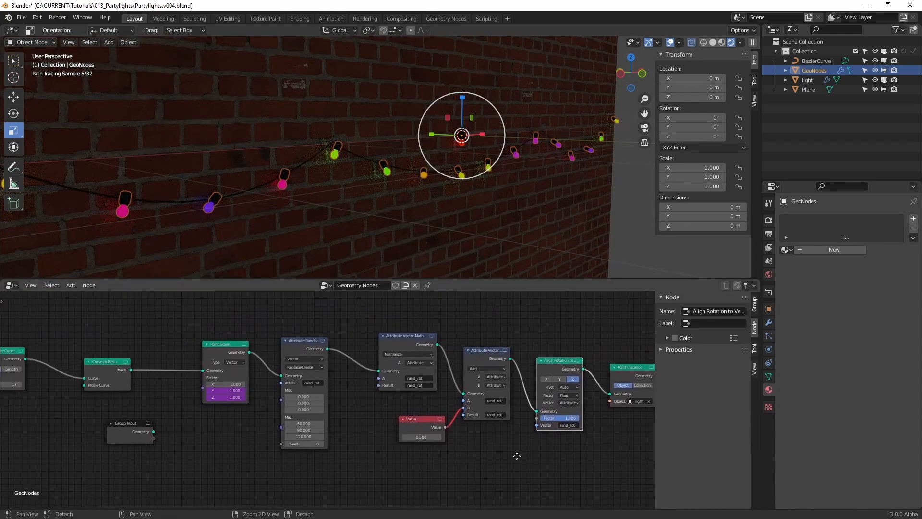
middle_drag(217, 421, 302, 422)
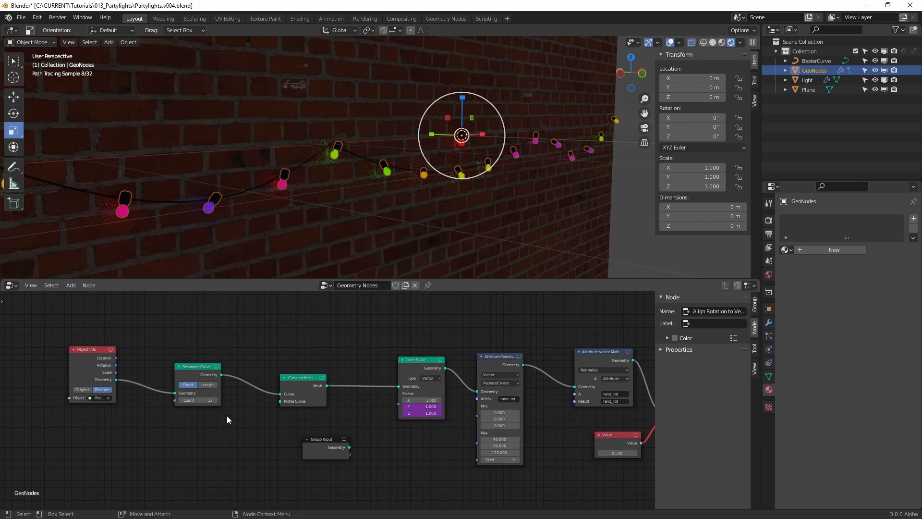
mouse_move(198, 400)
mouse_down()
mouse_move(228, 400)
mouse_move(209, 400)
mouse_up()
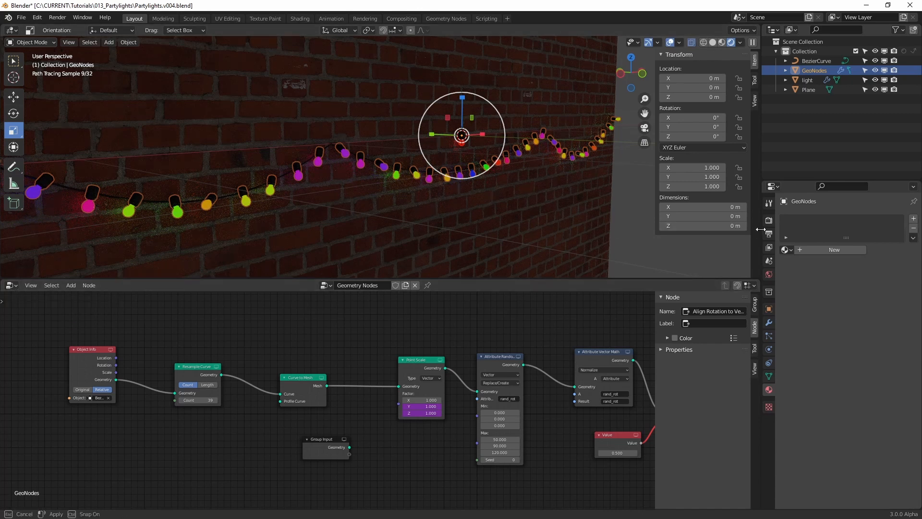
Widen the Properties area and switch it to a Shader Editor
drag(761, 229, 671, 230)
click(683, 187)
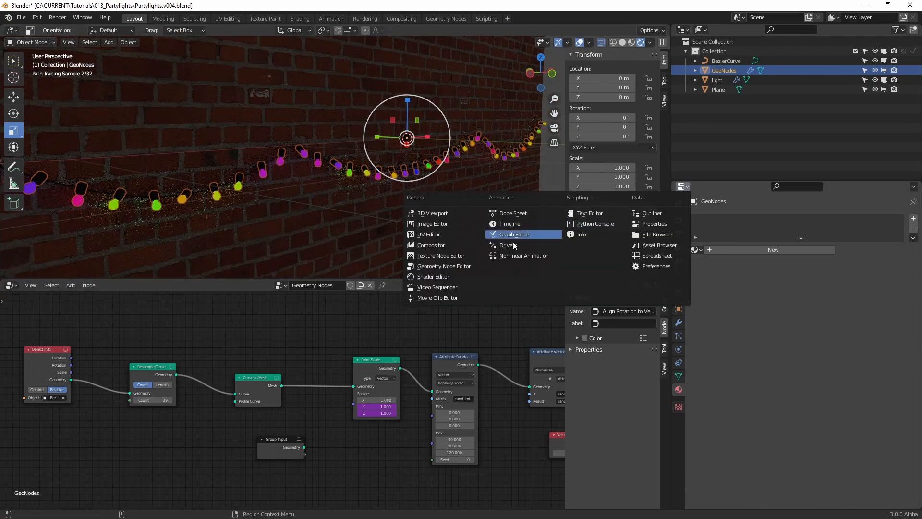
click(457, 276)
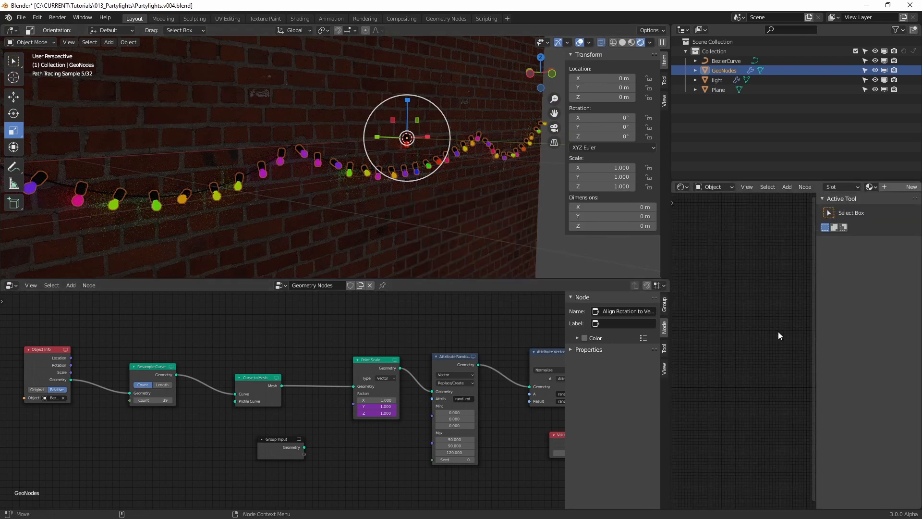
Pin the light object's bulb material in the widened Shader Editor, reselect GeoNodes and frame the Principled BSDF node
click(735, 80)
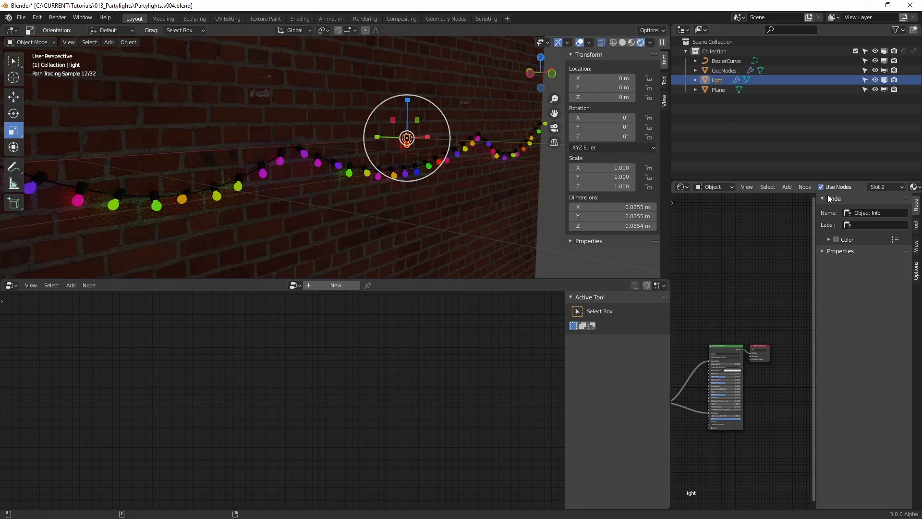
drag(671, 216, 434, 216)
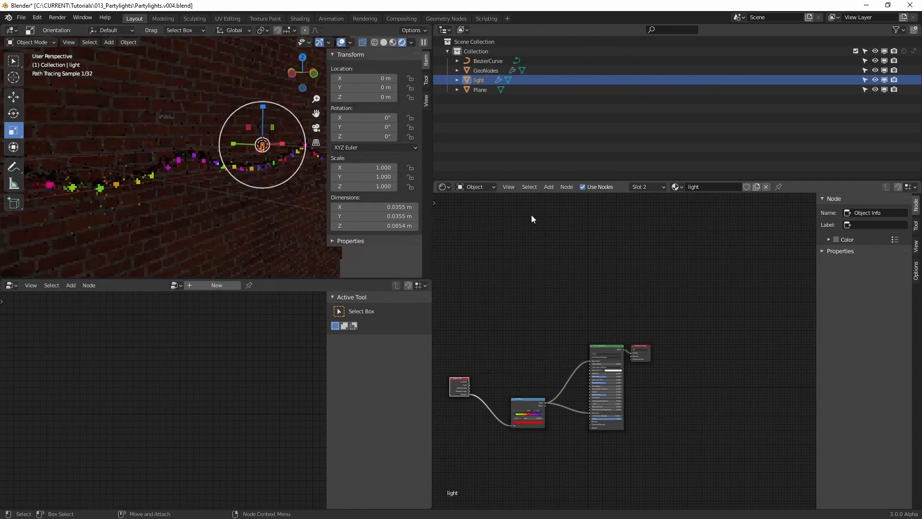
click(485, 71)
middle_drag(554, 326, 671, 284)
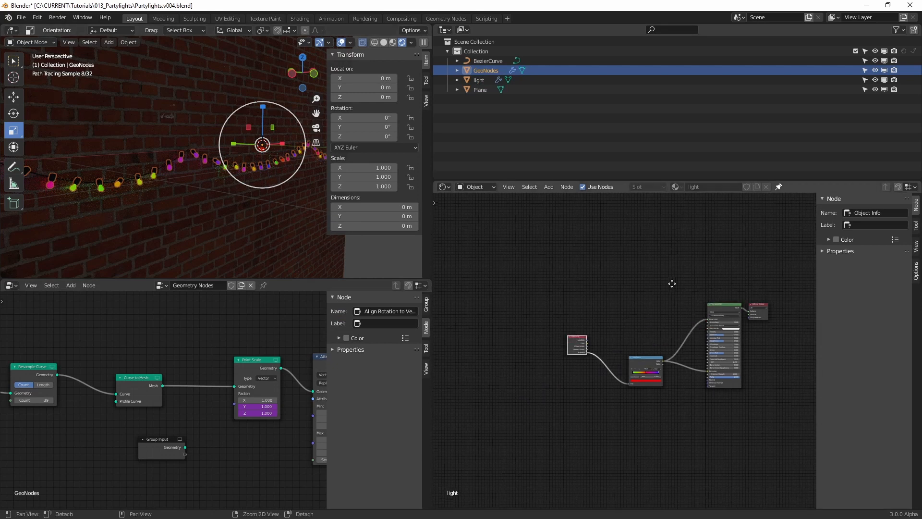
scroll(684, 388, up, 12)
middle_drag(725, 292, 461, 281)
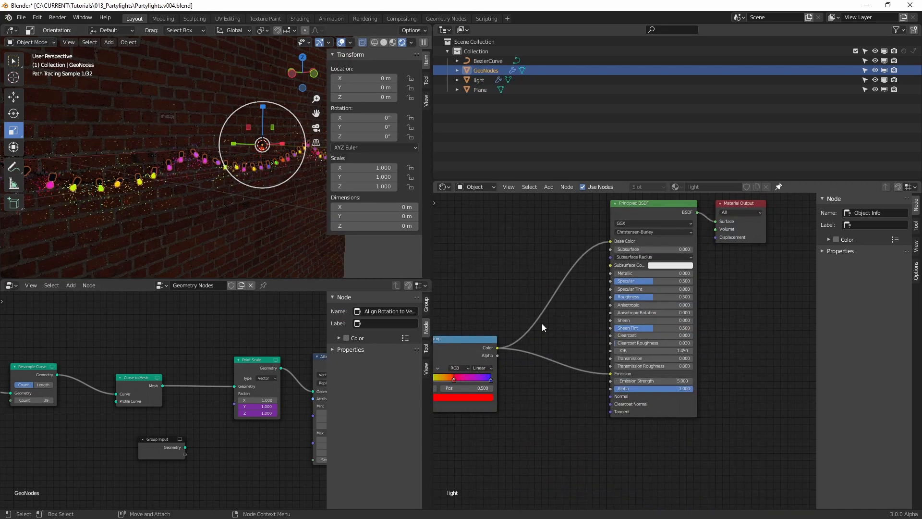
Set the bulb material's Emission Strength to 15 and enlarge the 3D viewport around the string lights
text(5)
key(Return)
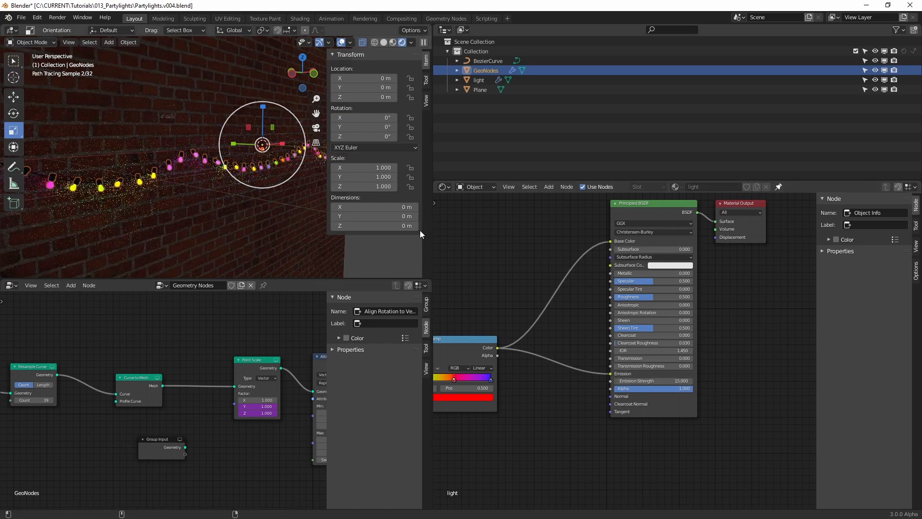
drag(432, 233, 523, 233)
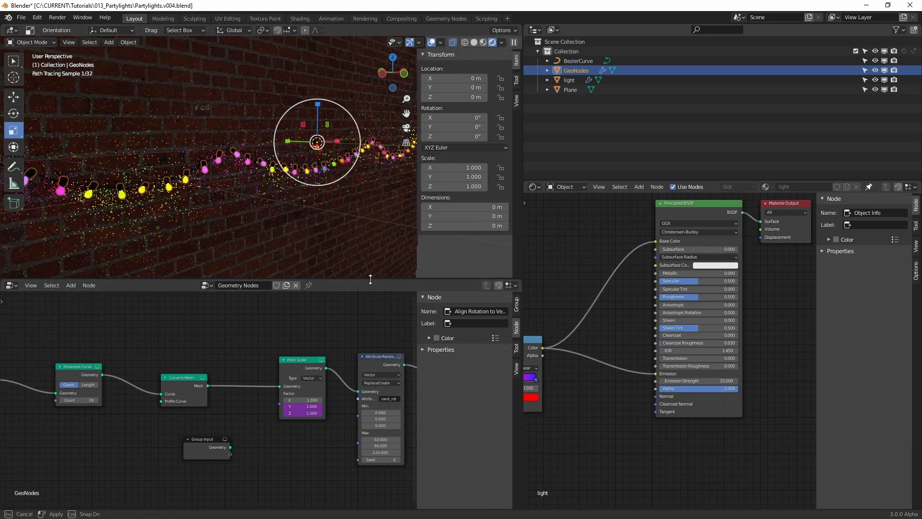
drag(362, 280, 347, 340)
scroll(296, 232, up, 3)
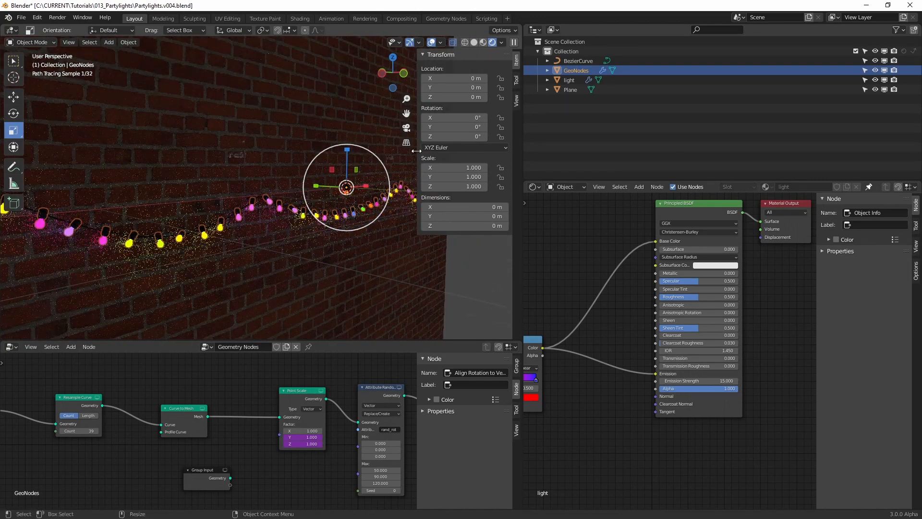
key(n)
scroll(320, 238, up, 2)
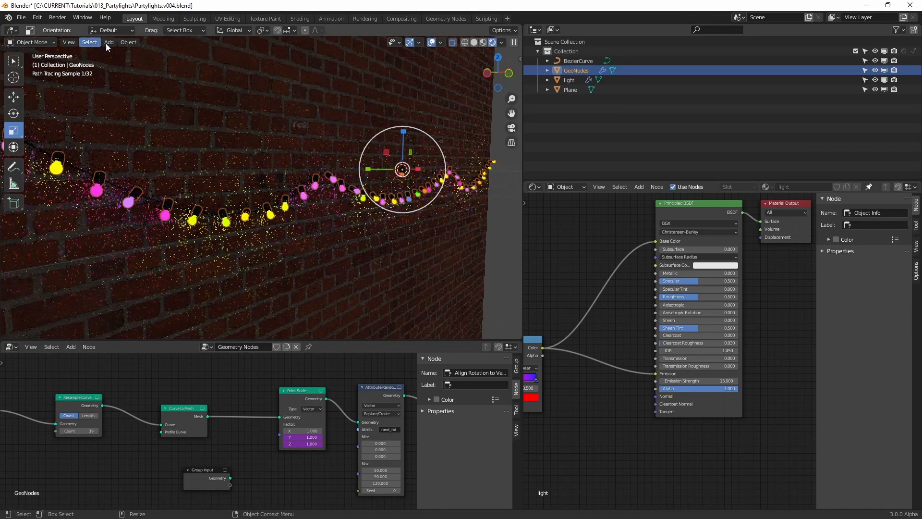
Add a camera to the scene and look through it
click(109, 42)
click(132, 195)
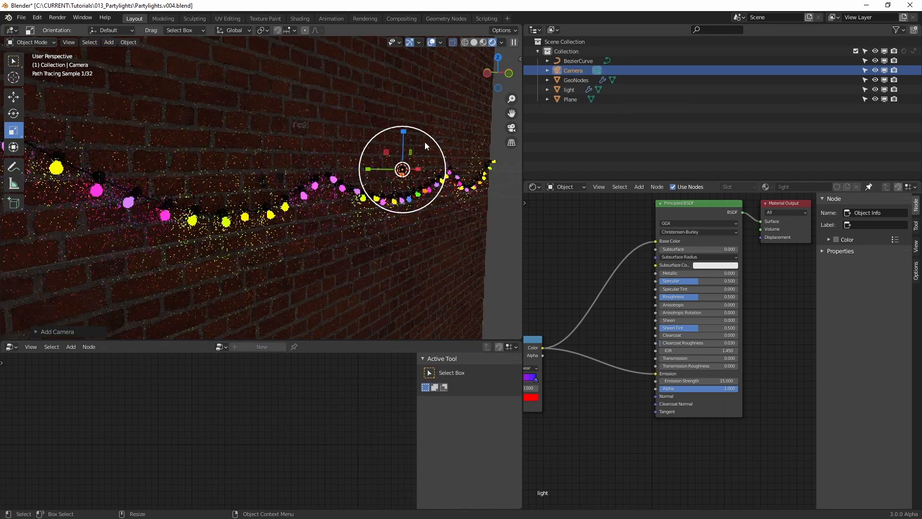
click(511, 128)
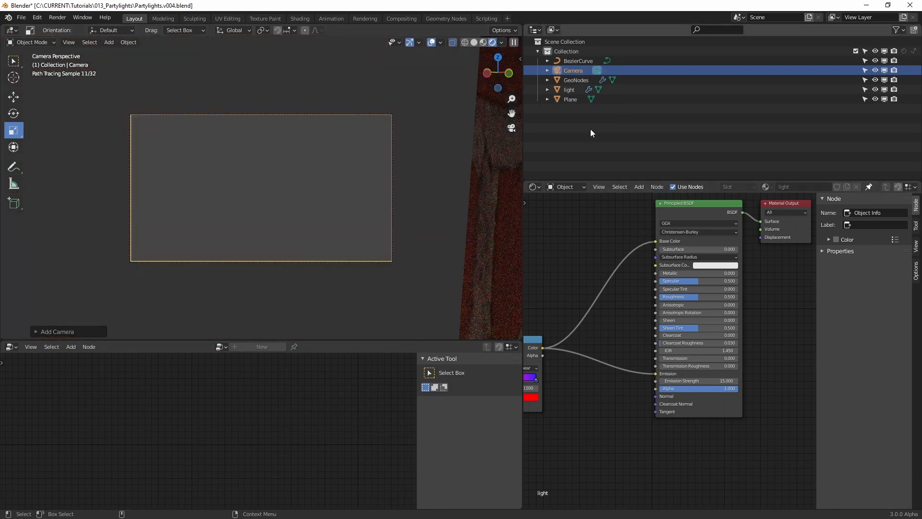
Lock the camera to the view so that navigating the viewport moves it
click(519, 58)
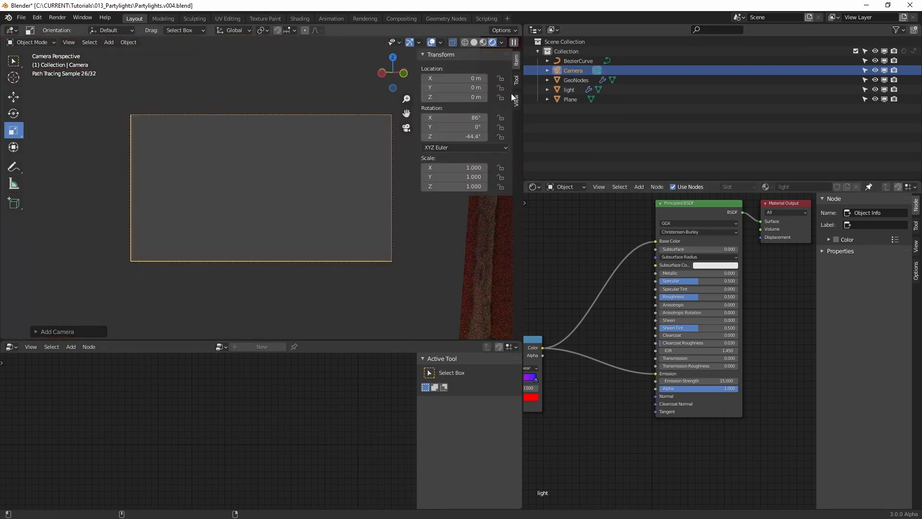
click(517, 80)
click(517, 98)
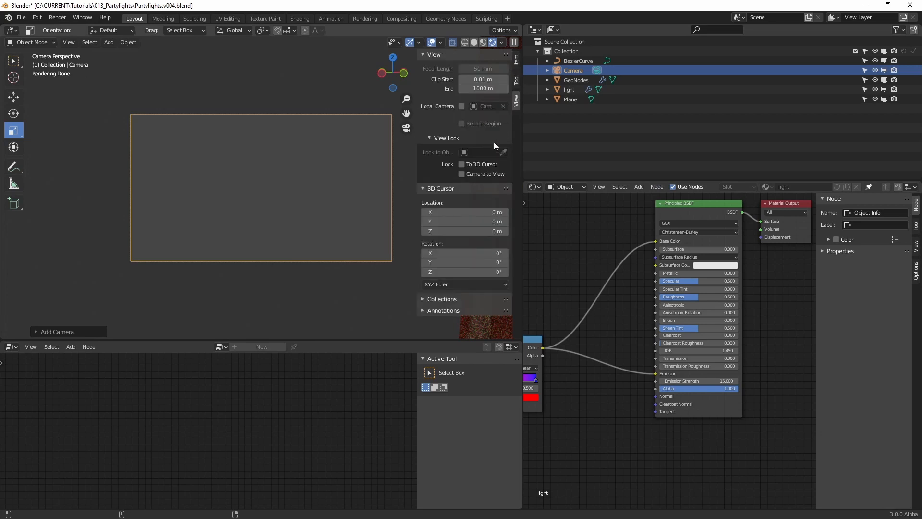
click(484, 177)
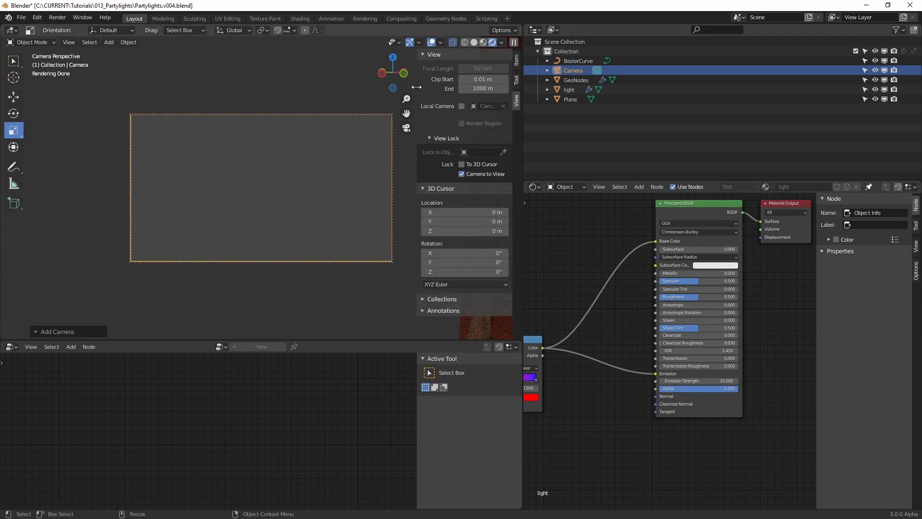
drag(416, 87, 470, 157)
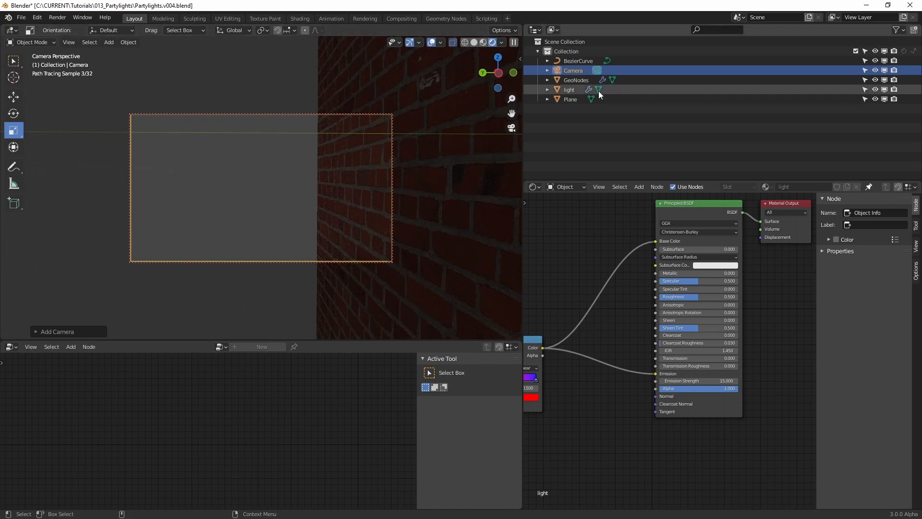
Aim the locked camera along the brick wall so the GeoNodes string lights recede diagonally through its frame
click(581, 80)
key(KP_Decimal)
middle_drag(267, 185, 186, 197)
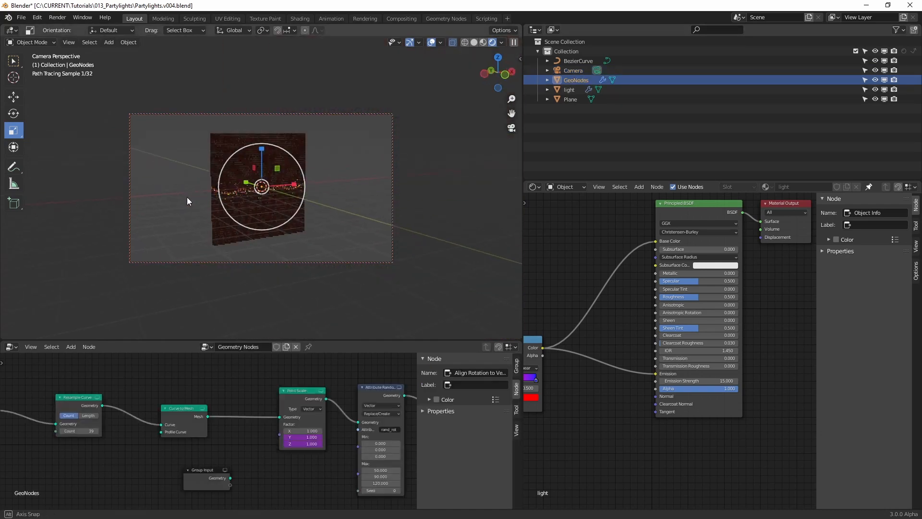
scroll(250, 146, up, 8)
middle_drag(287, 175, 327, 203)
Add a Plain Axes empty and move it onto the near yellow bulb on the wire
click(110, 42)
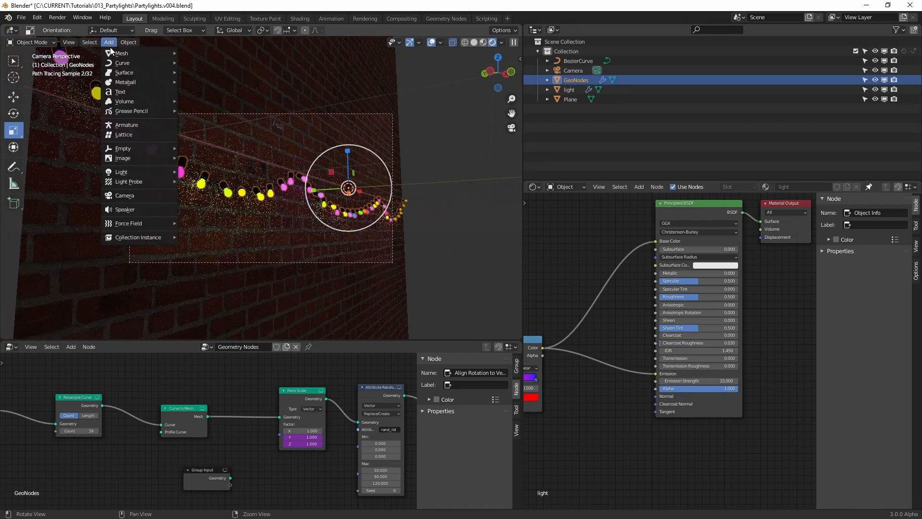
mouse_move(148, 148)
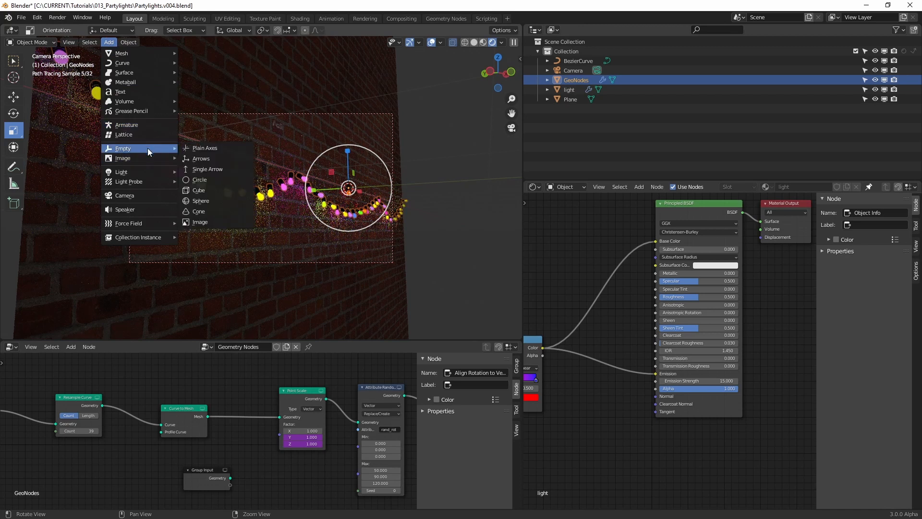
click(209, 150)
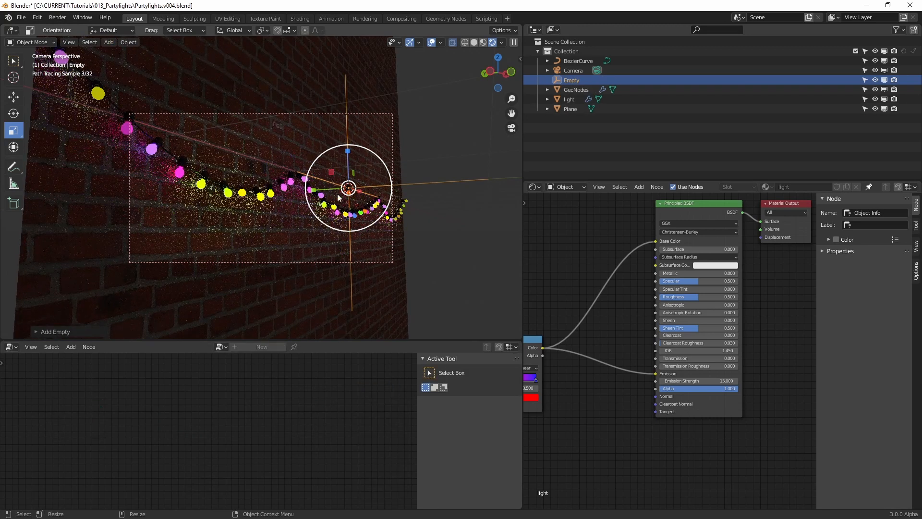
drag(362, 195, 199, 184)
drag(199, 107, 197, 148)
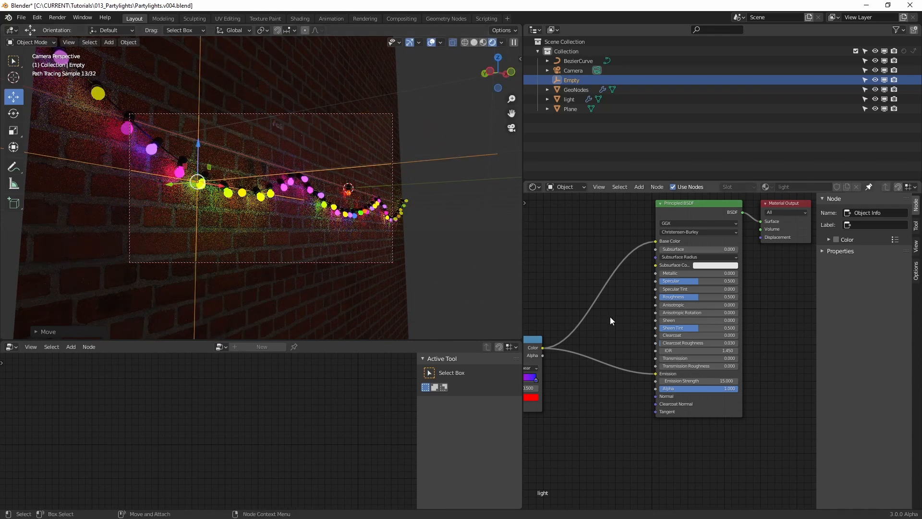
Show the camera's properties in place of the Shader Editor and enable Depth of Field with Empty as the Focus Object
click(573, 70)
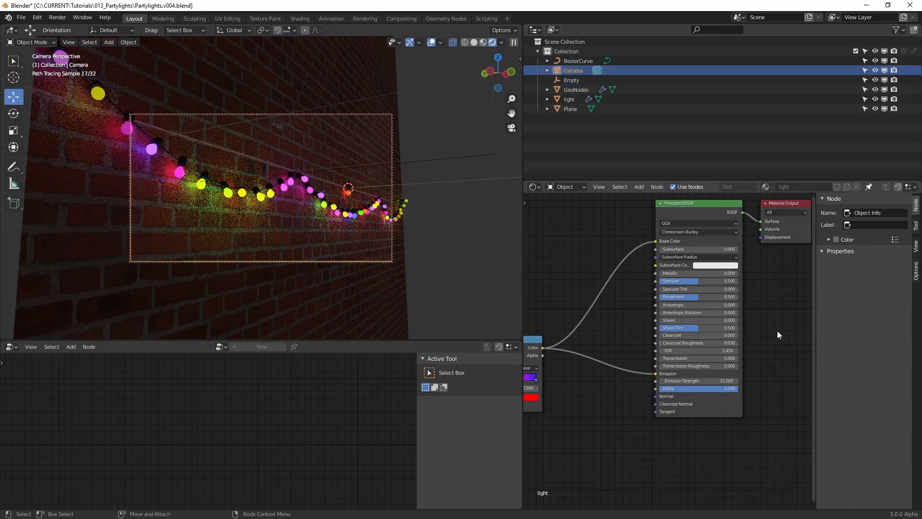
click(534, 186)
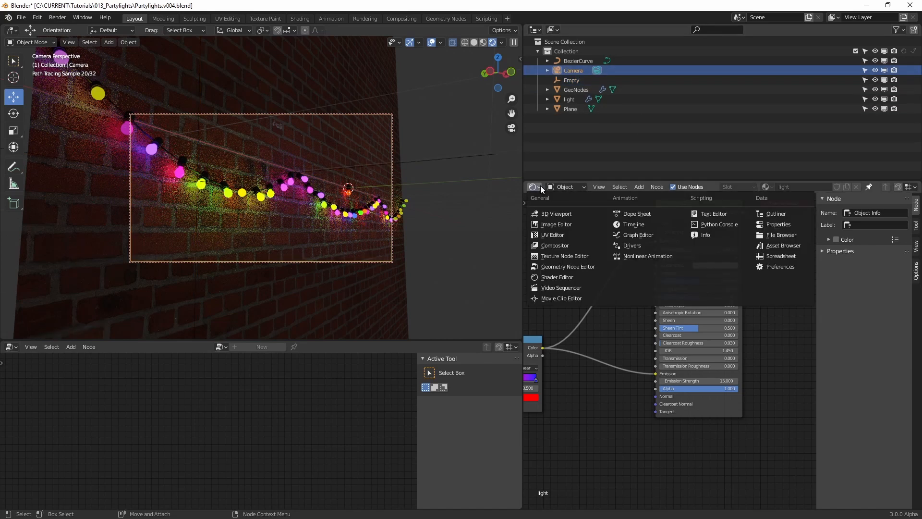
click(782, 225)
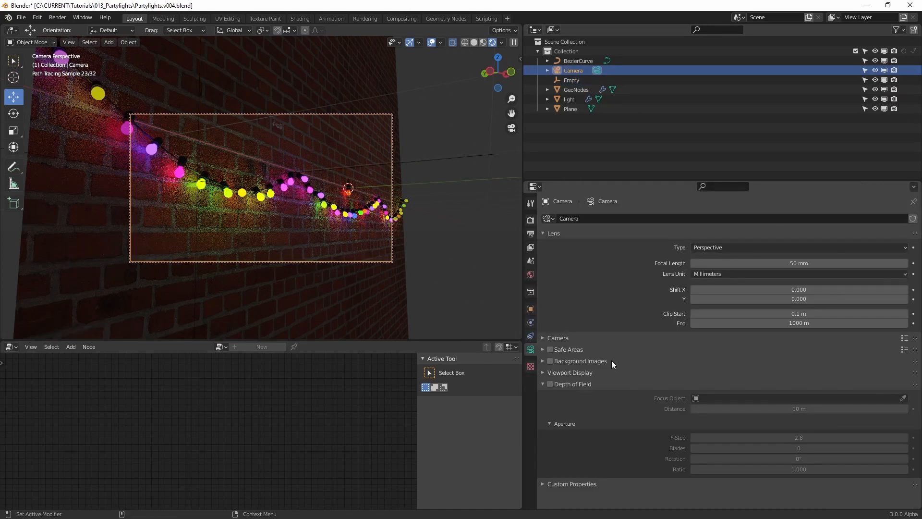
click(550, 384)
click(903, 397)
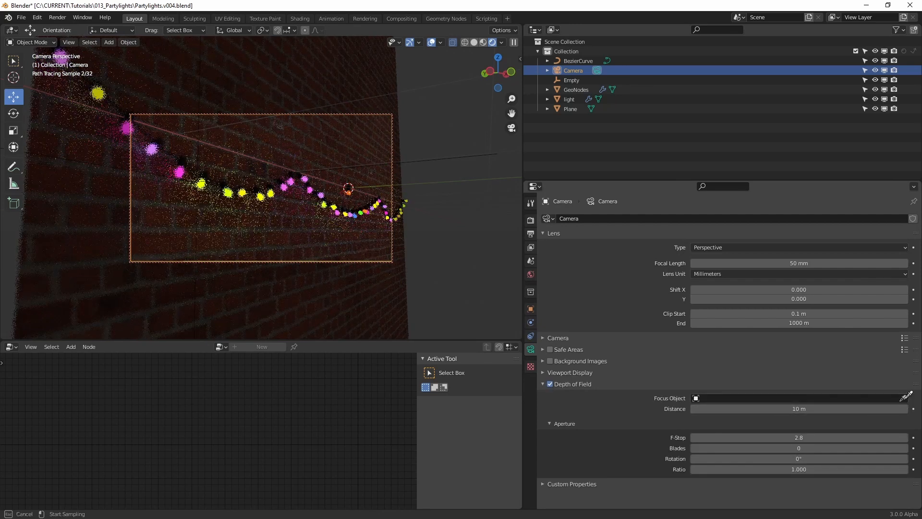
click(571, 80)
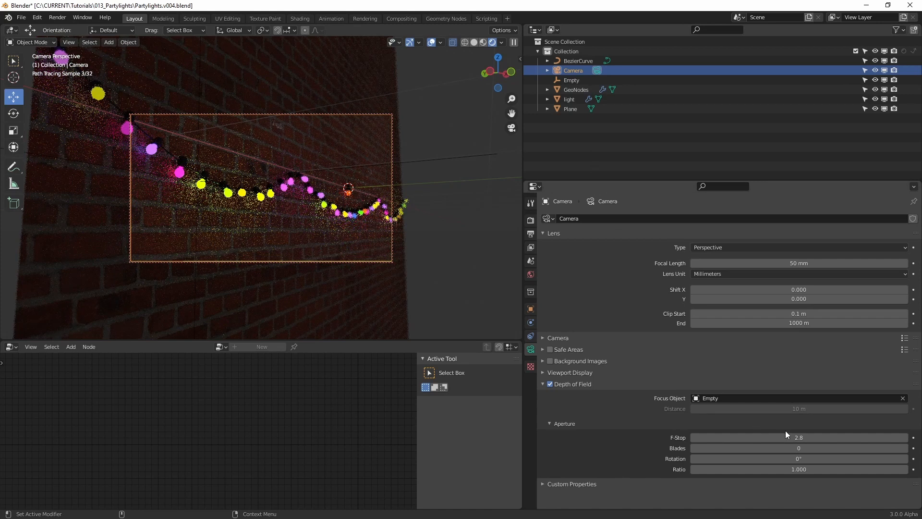
Set the camera's depth of field F-Stop to 1.4
click(798, 438)
text(1)
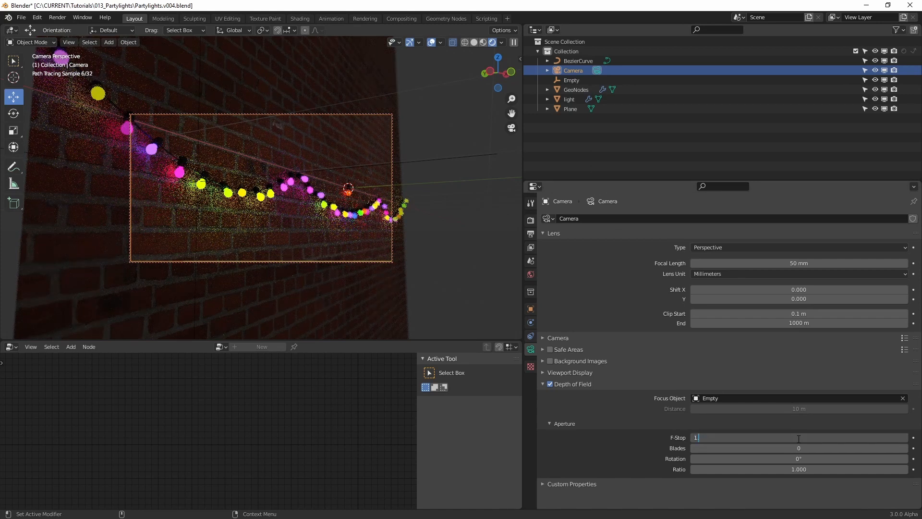
text(.4)
key(Return)
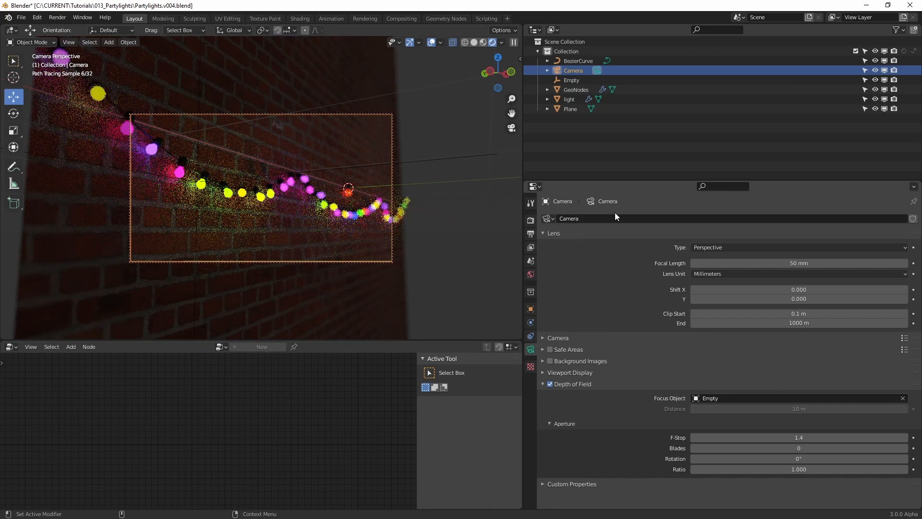
Turn off the Camera to View lock and enlarge the camera frame in the viewport
click(520, 58)
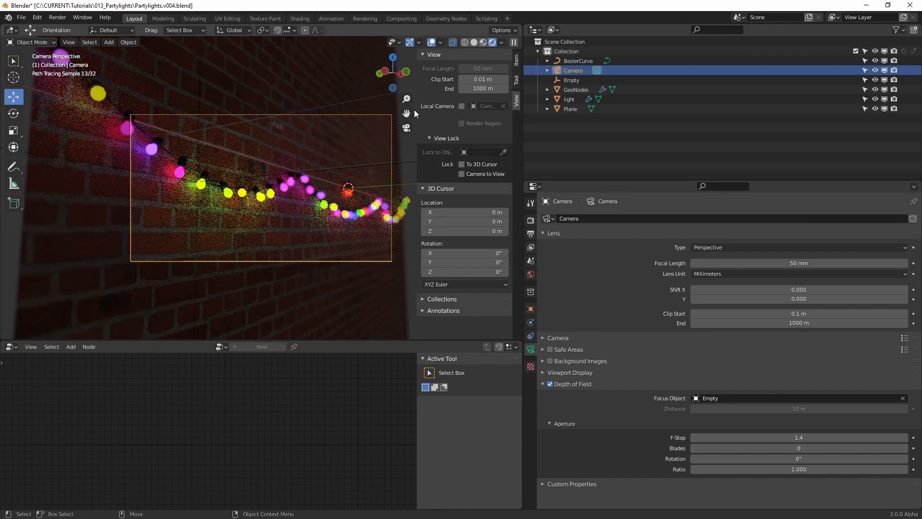
drag(417, 98, 514, 102)
scroll(262, 186, up, 3)
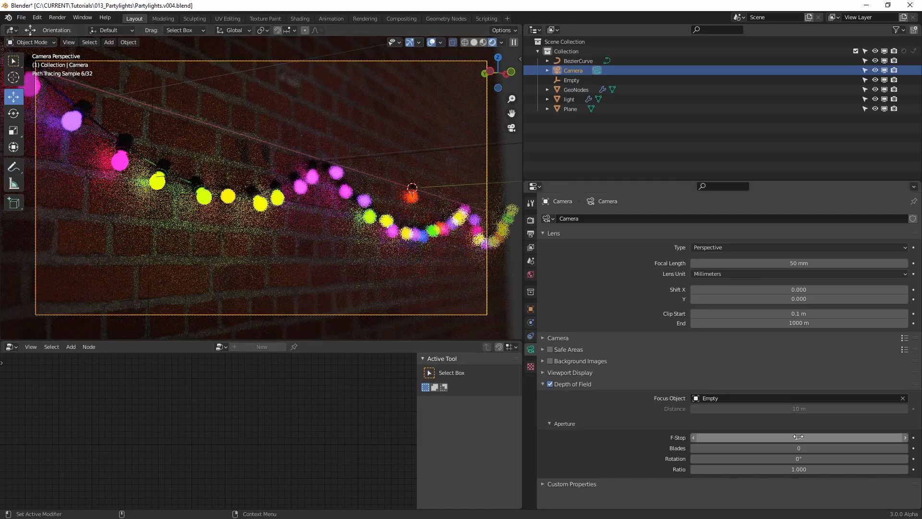
Add a second Bezier curve with a black material as a cable hanging from the wire's raised middle
click(264, 192)
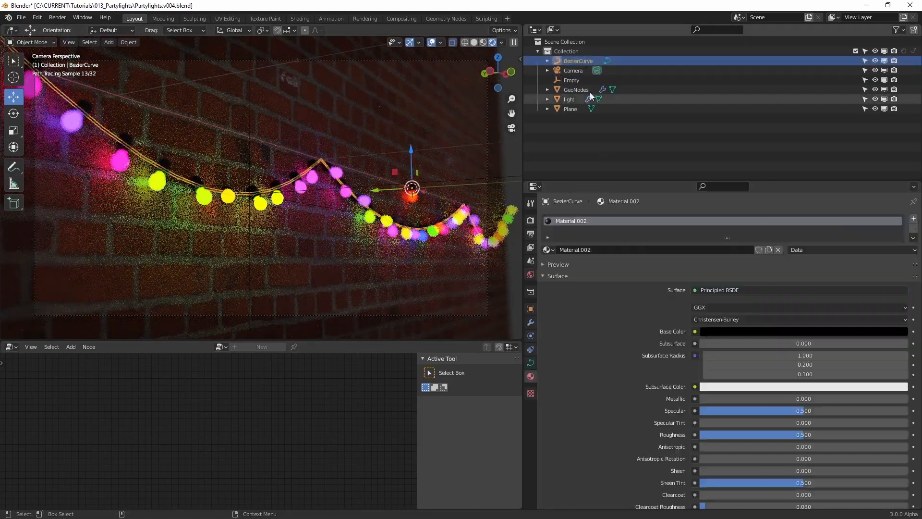
key(Tab)
key(r)
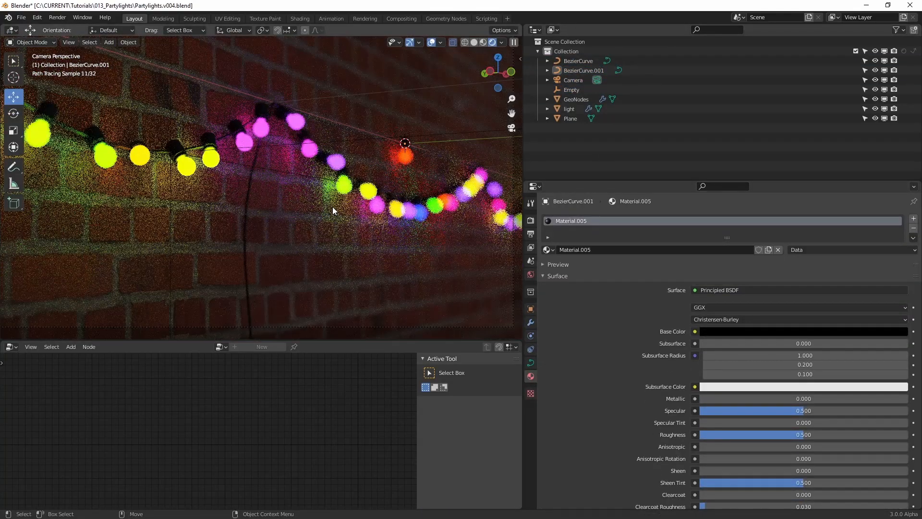
click(761, 449)
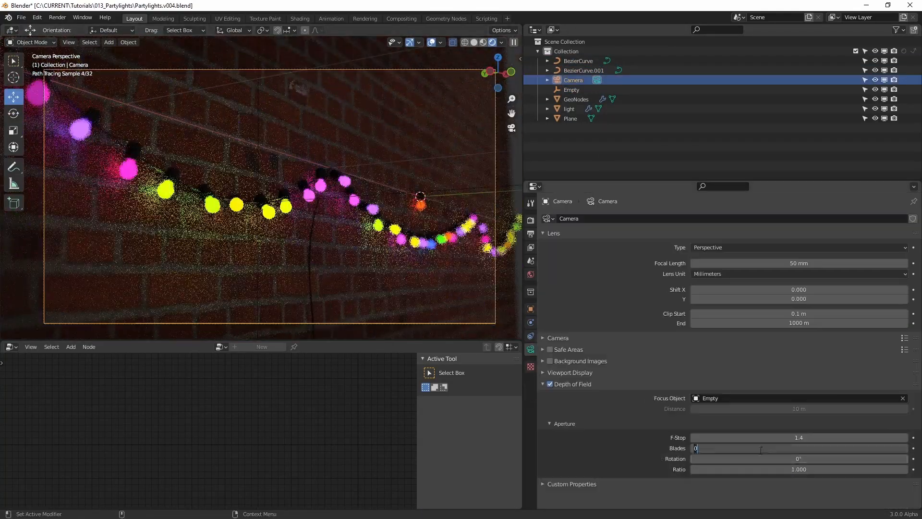
key(Return)
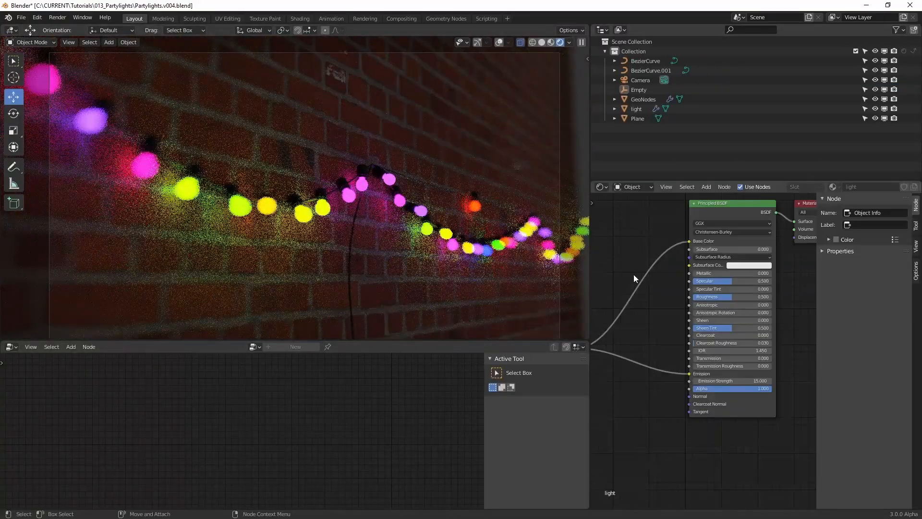
Add a red stop at position 0.250 to the bulb material's ColorRamp and hide the light object in viewport and renders
click(693, 359)
drag(668, 329, 710, 330)
click(636, 109)
click(876, 109)
click(894, 109)
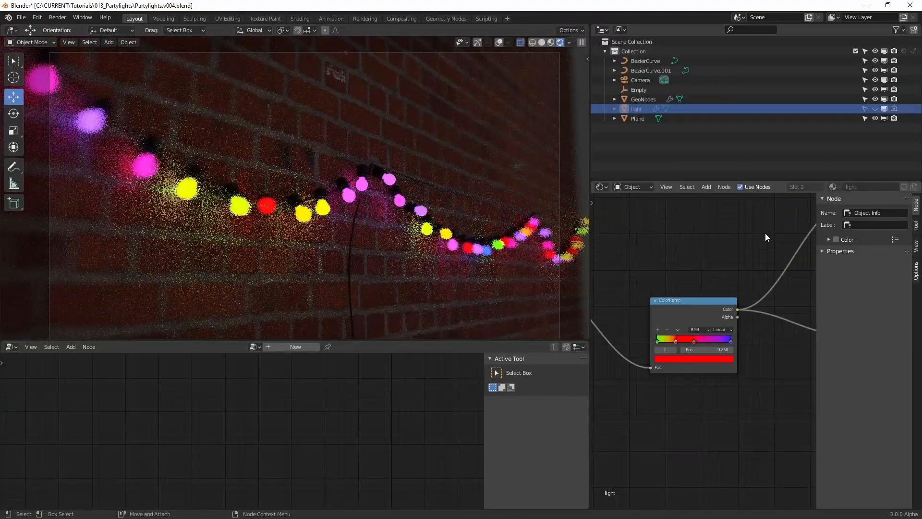
click(420, 178)
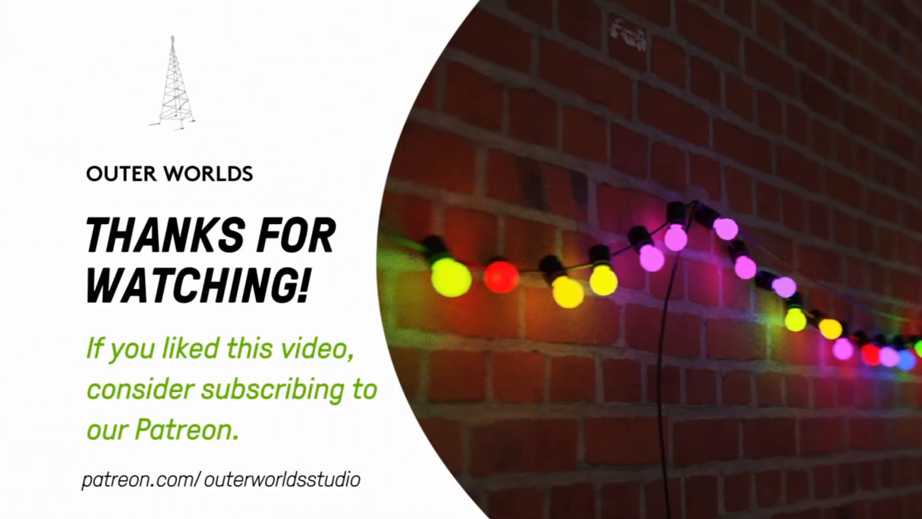